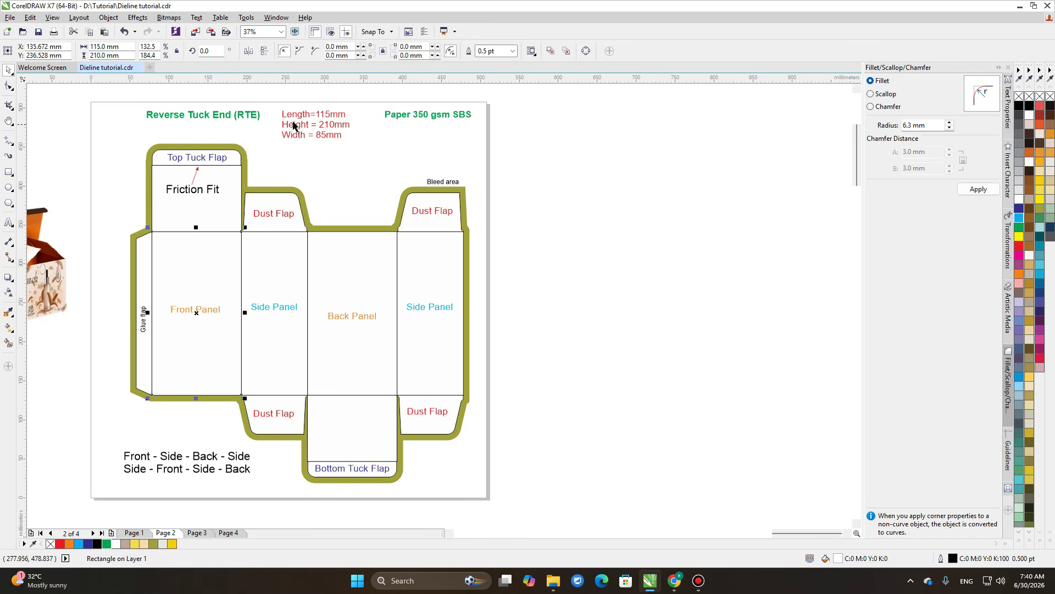
Draw a tall rectangle about 109 × 225 mm in the empty space beside the finished dieline
left_click(662, 274)
left_click(8, 171)
left_click_drag(547, 214, 632, 390)
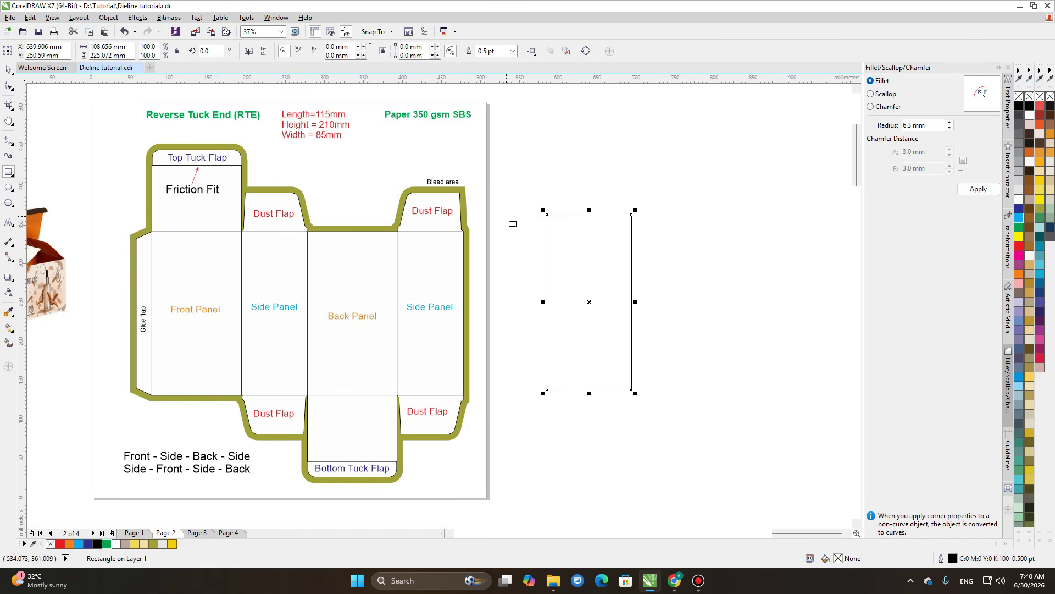
Set the new rectangle's size to 115 mm wide and 210 mm high for the front panel
middle_click(532, 252)
left_click(133, 48)
type("115")
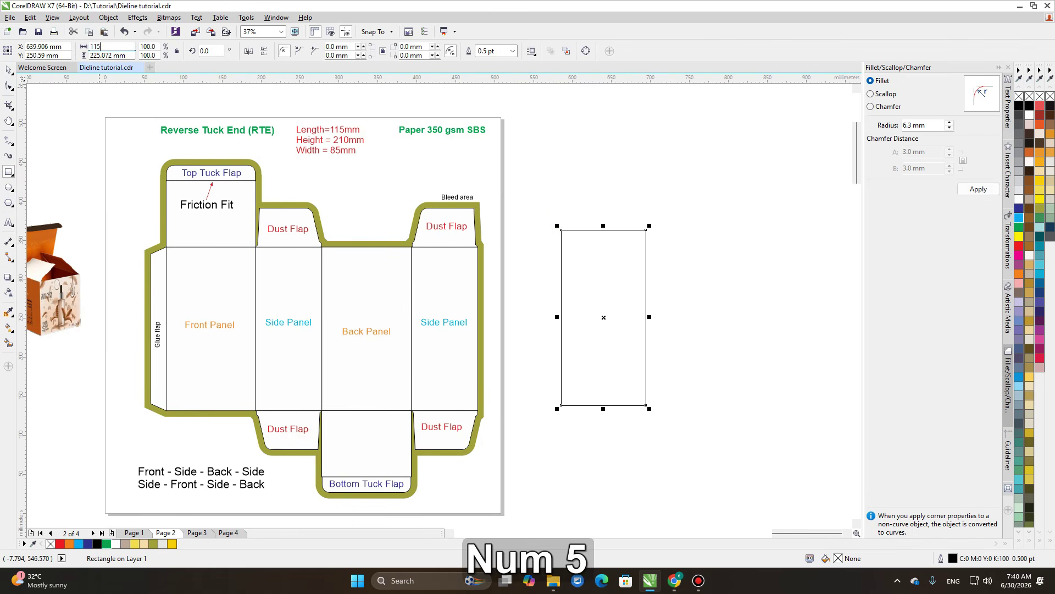
key("Tab")
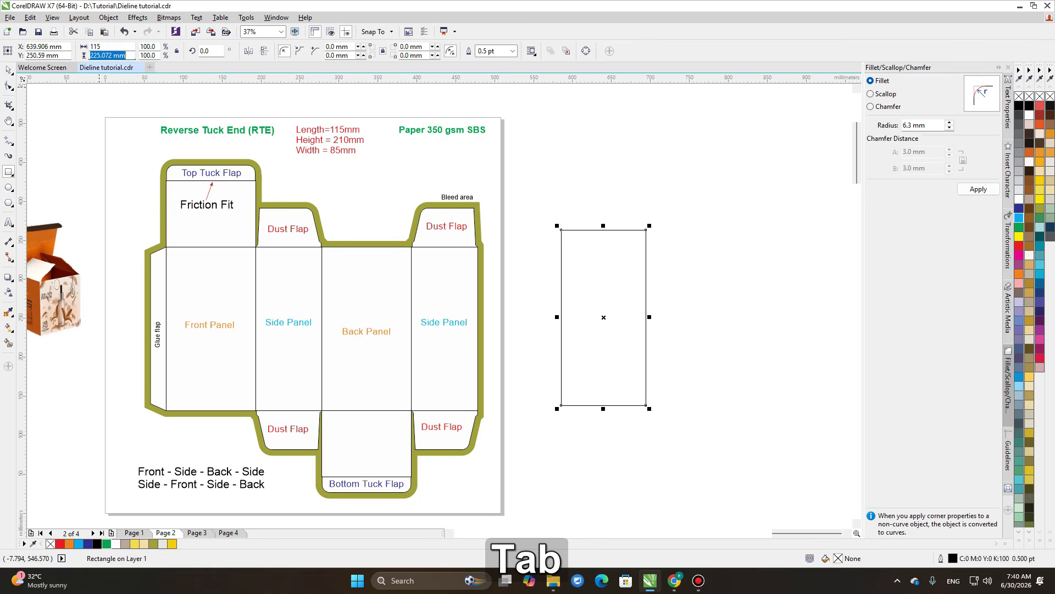
type("210")
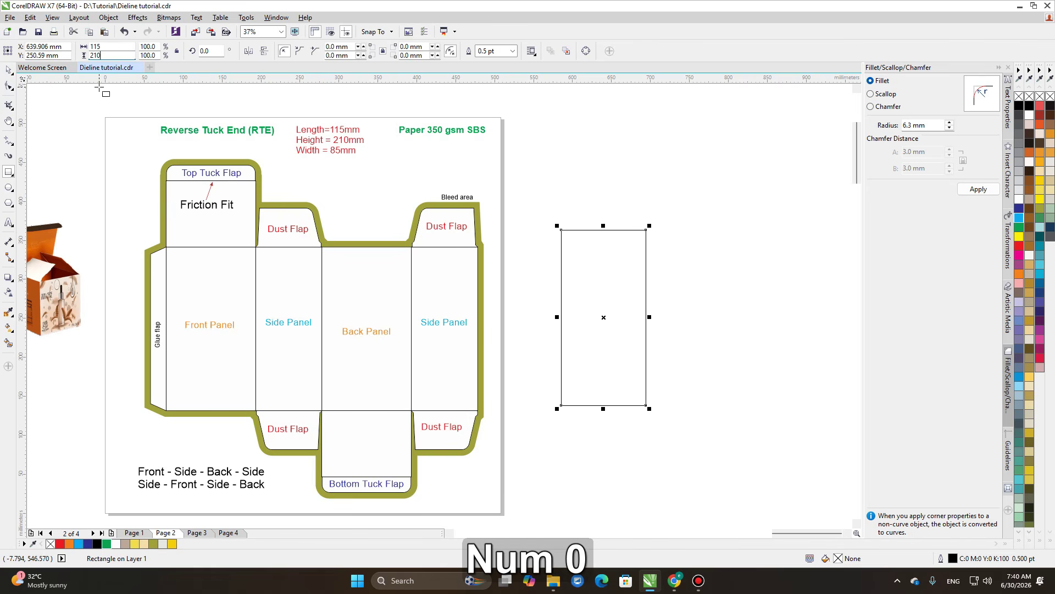
key("Return")
Mirror a copy of the front panel across its right edge and set its width to 85 mm, anchored at the shared edge
left_click_drag(554, 317, 684, 321)
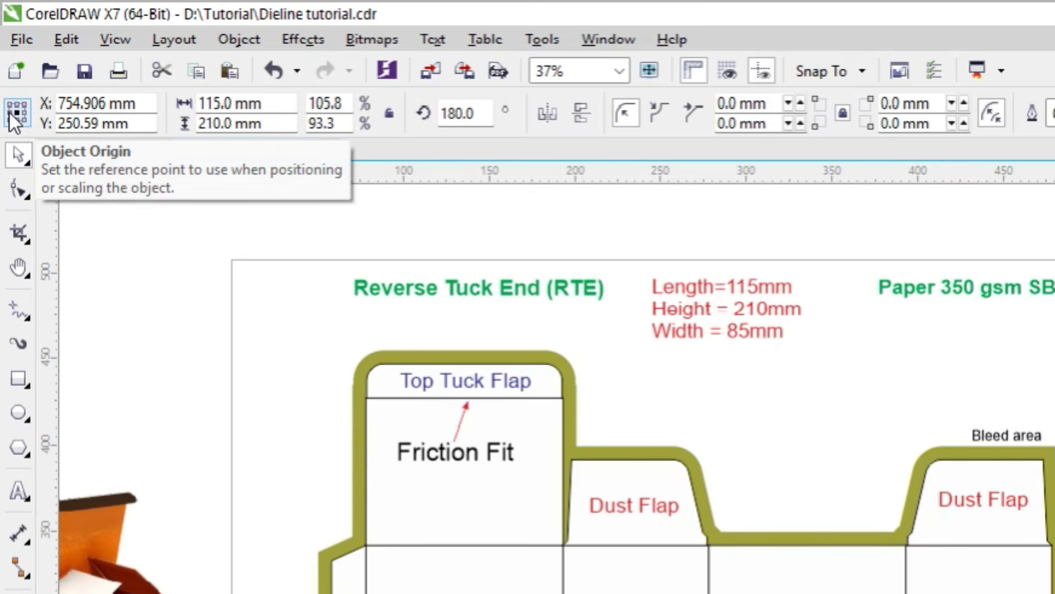
left_click(10, 112)
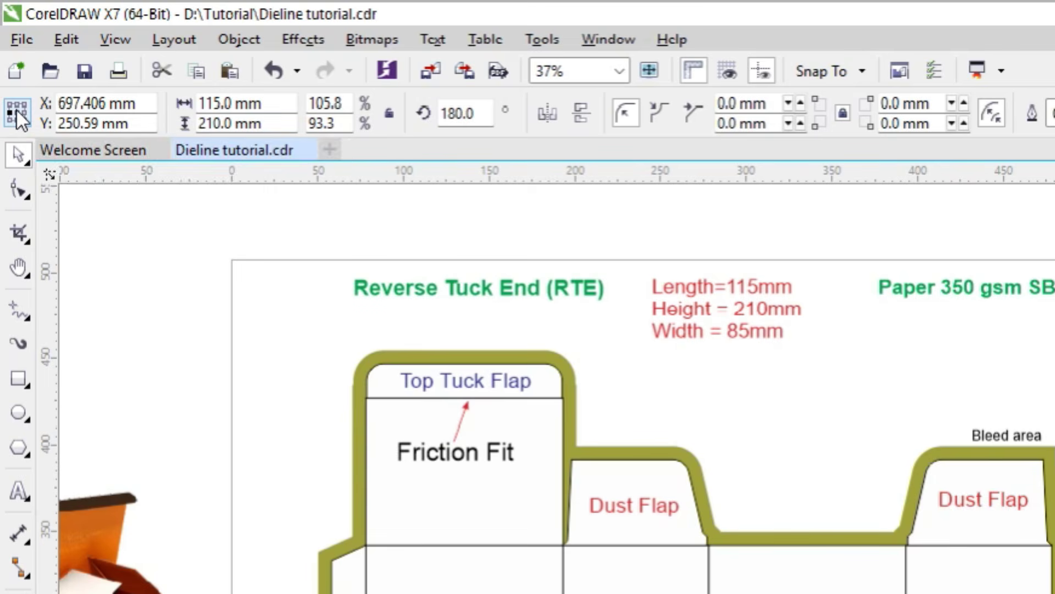
left_click(99, 104)
left_click(272, 107)
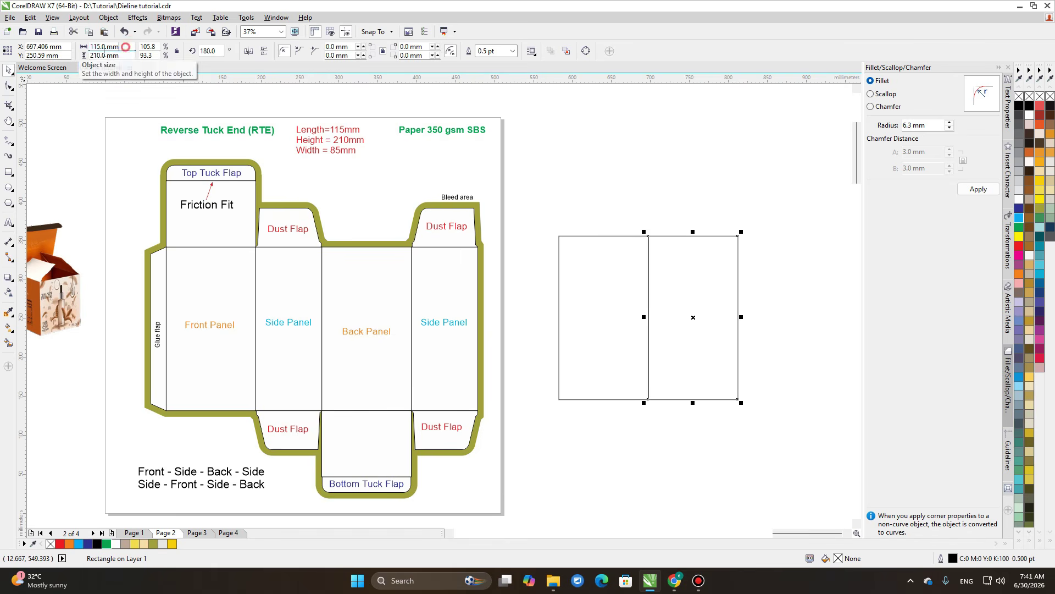
type("85")
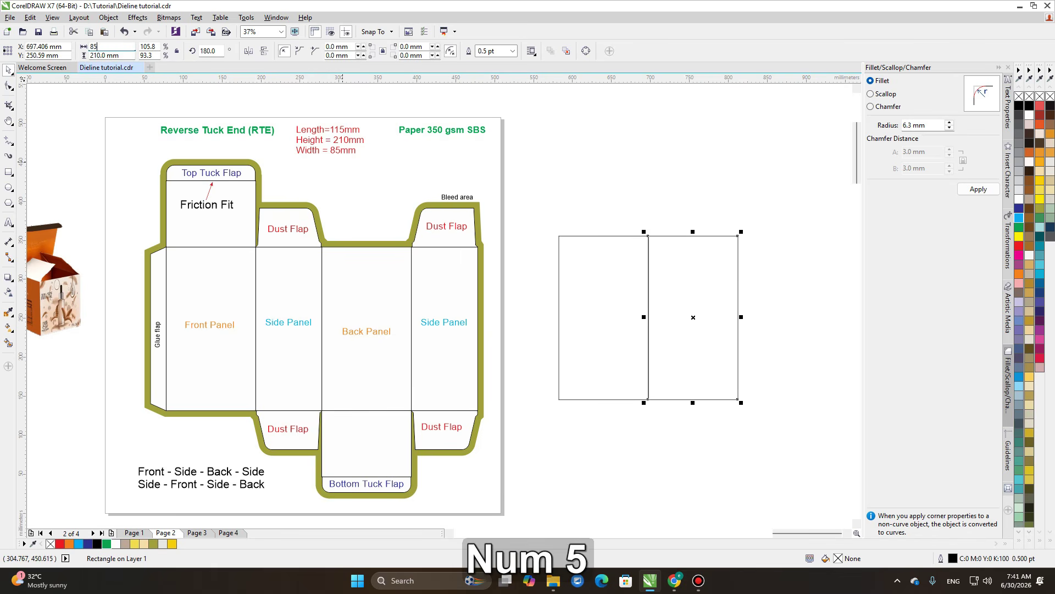
key("Return")
Mirror a copy of the front and side panels across the pair's right edge to form a row of four panels
left_click_drag(547, 222, 799, 408)
left_click_drag(611, 353, 471, 347)
left_click_drag(414, 310, 603, 337)
left_click_drag(643, 409, 683, 388)
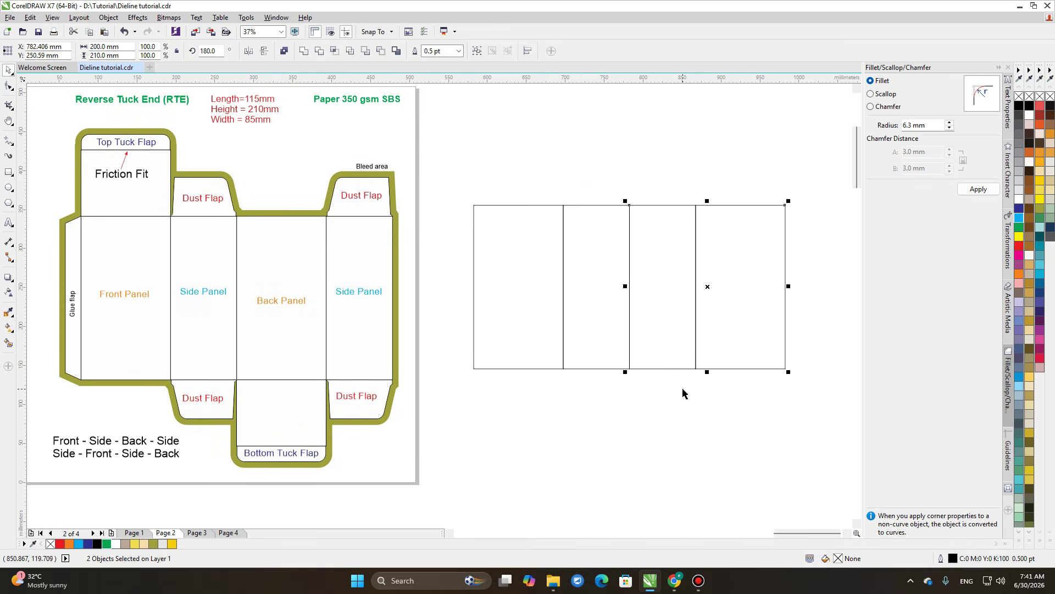
left_click(683, 390)
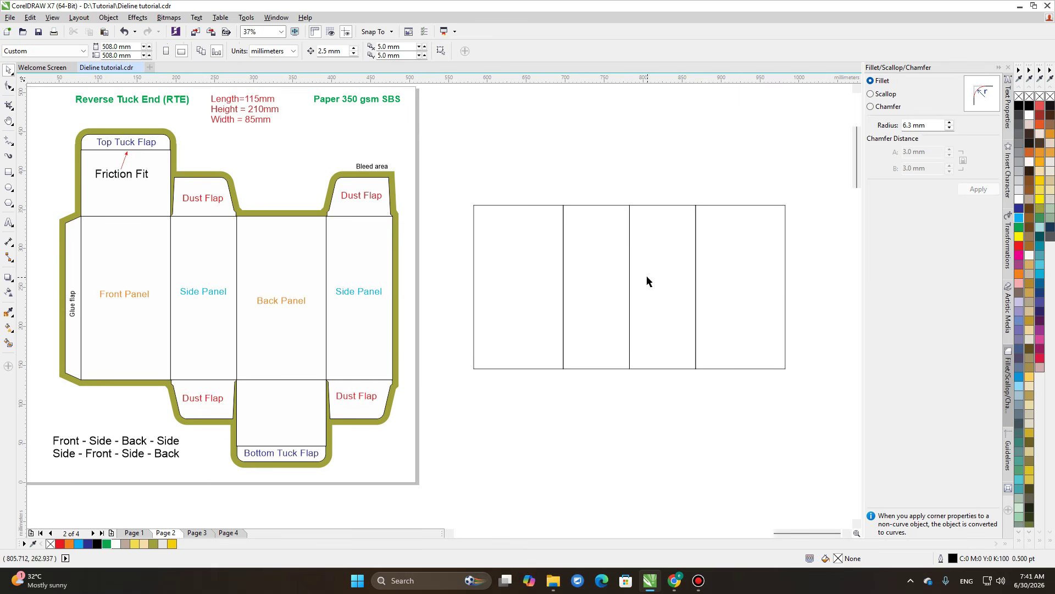
Flip the two copied panels horizontally in place so the 115 mm back panel comes before the 85 mm side panel
left_click_drag(593, 187, 793, 376)
left_click(10, 71)
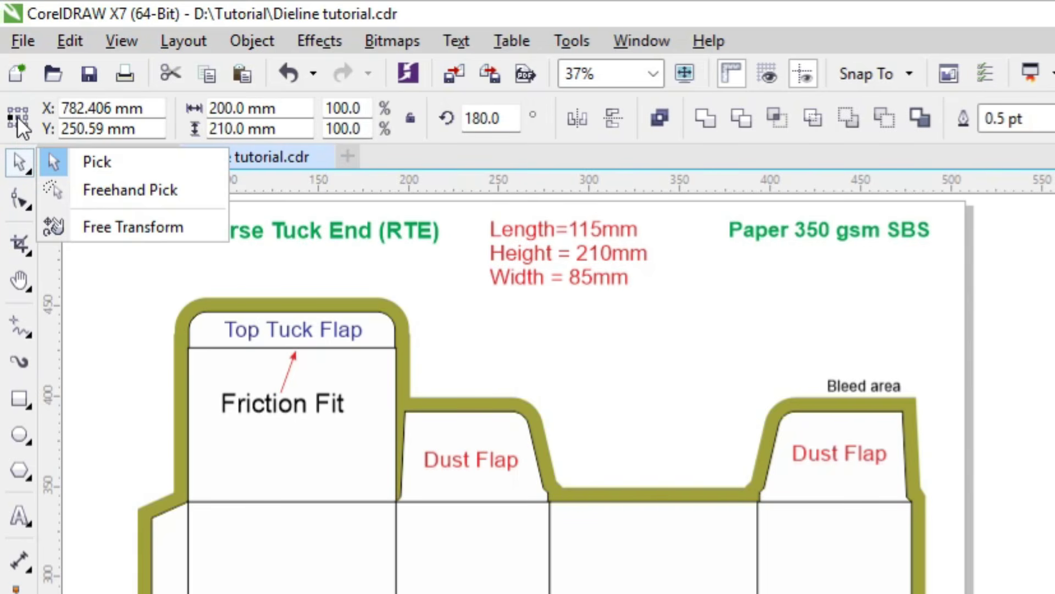
left_click(19, 116)
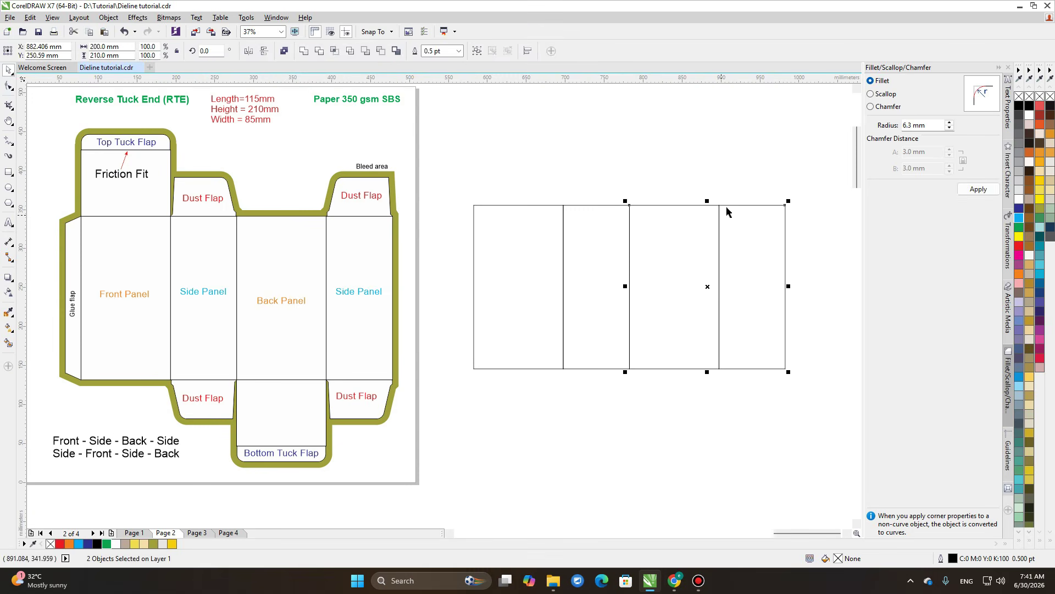
left_click(722, 149)
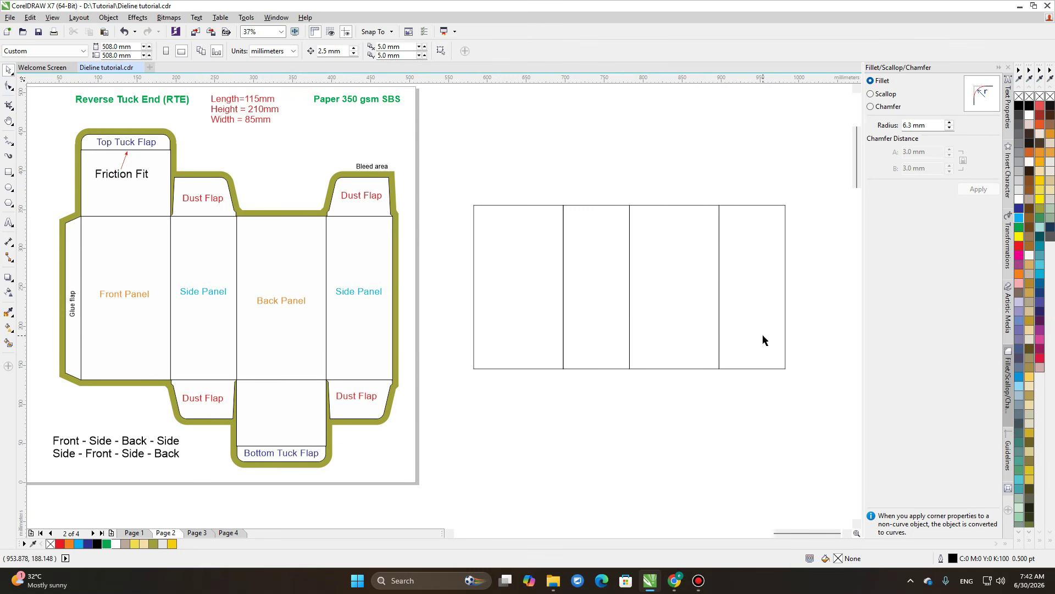
Mirror a copy of the front panel across its left edge and set its width to 20 mm, anchored at the shared edge, for the glue flap
left_click_drag(522, 293, 551, 333)
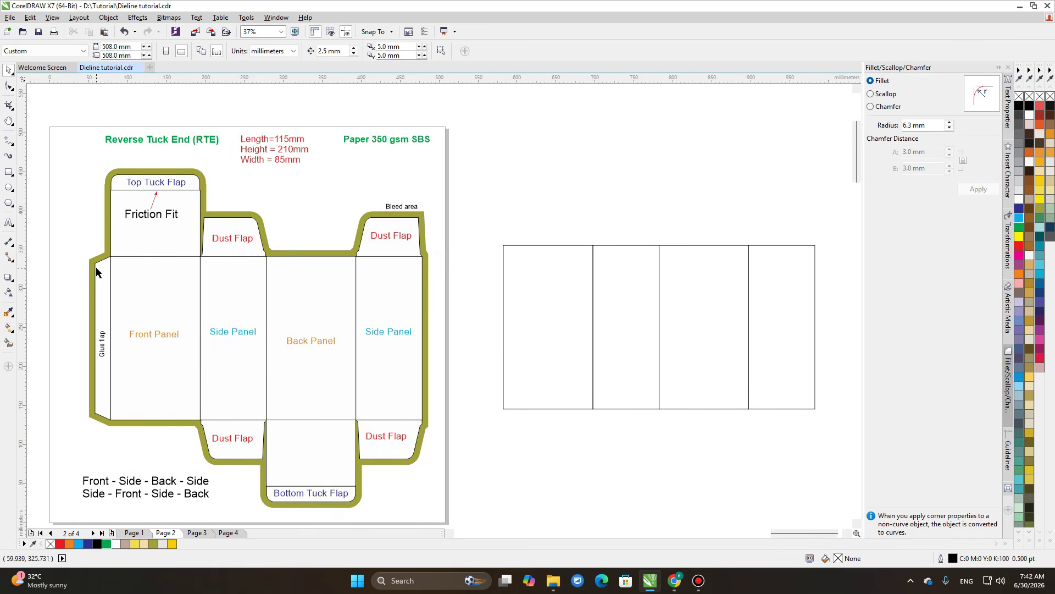
left_click(503, 286)
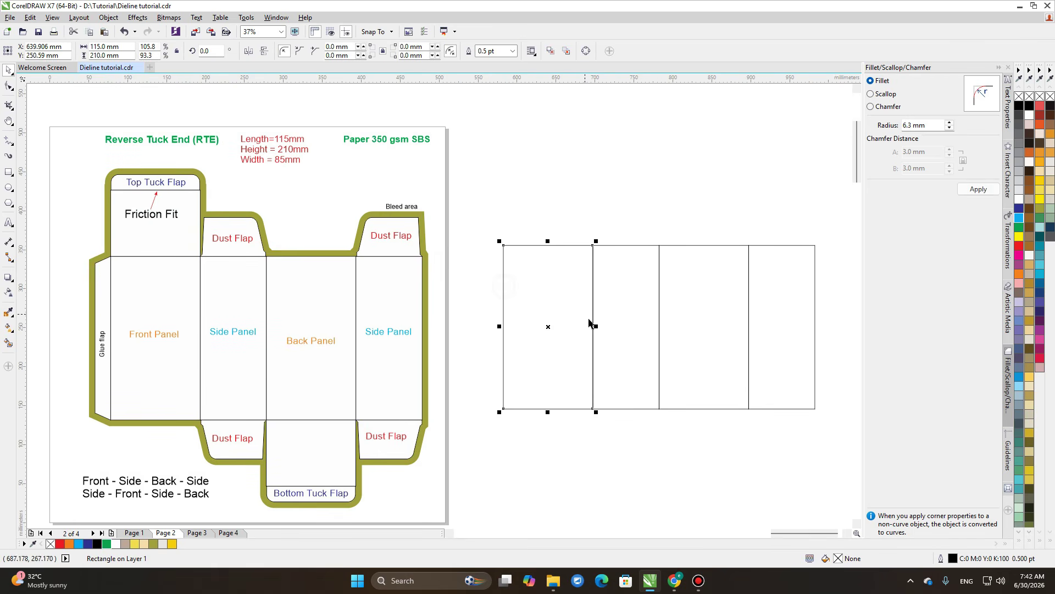
left_click_drag(595, 328, 478, 337)
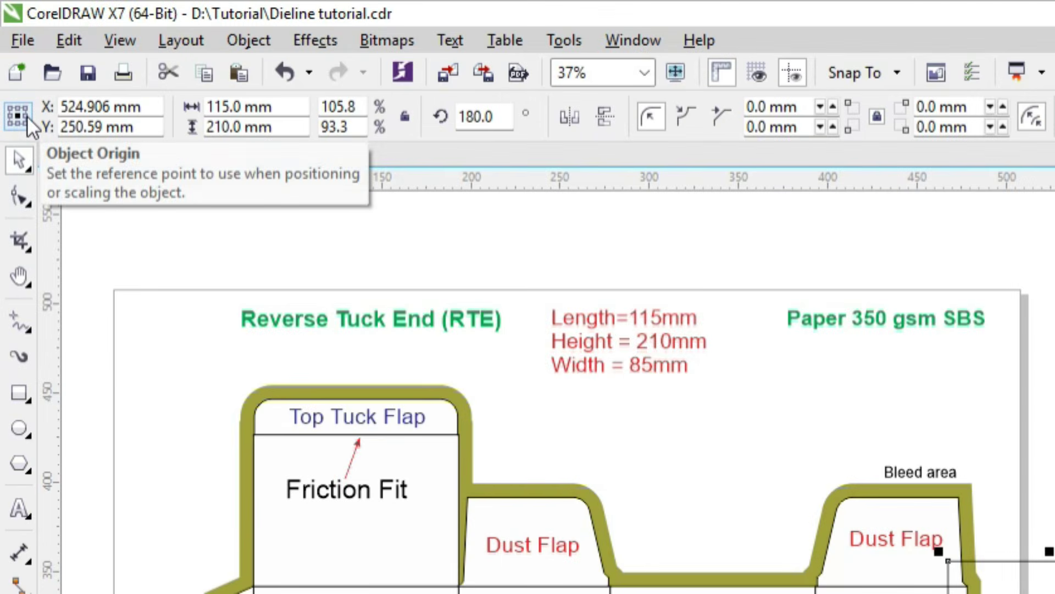
left_click(27, 116)
key("Tab")
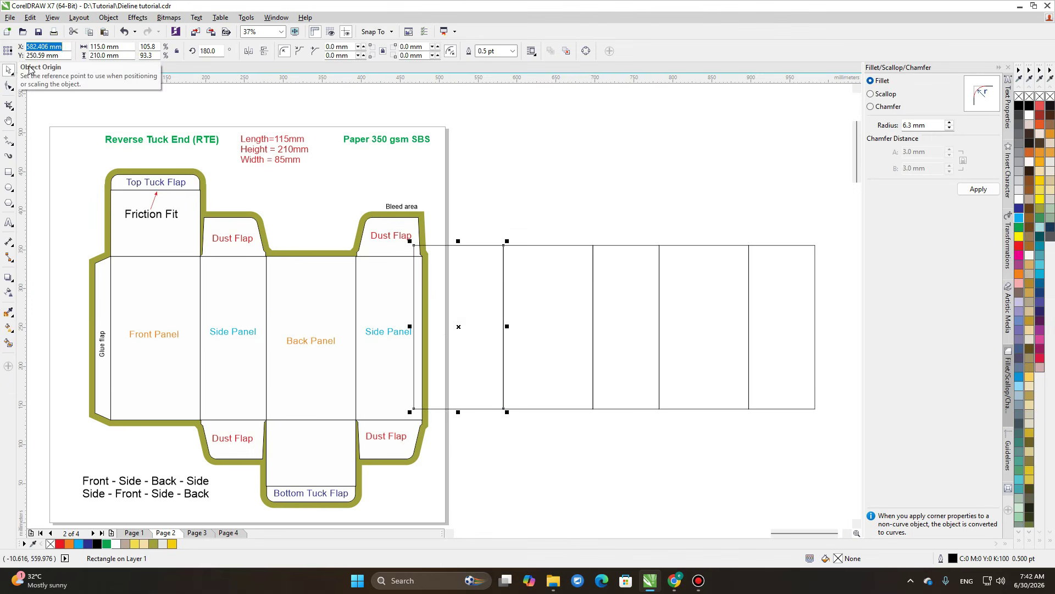
key("Tab")
key("Tab")
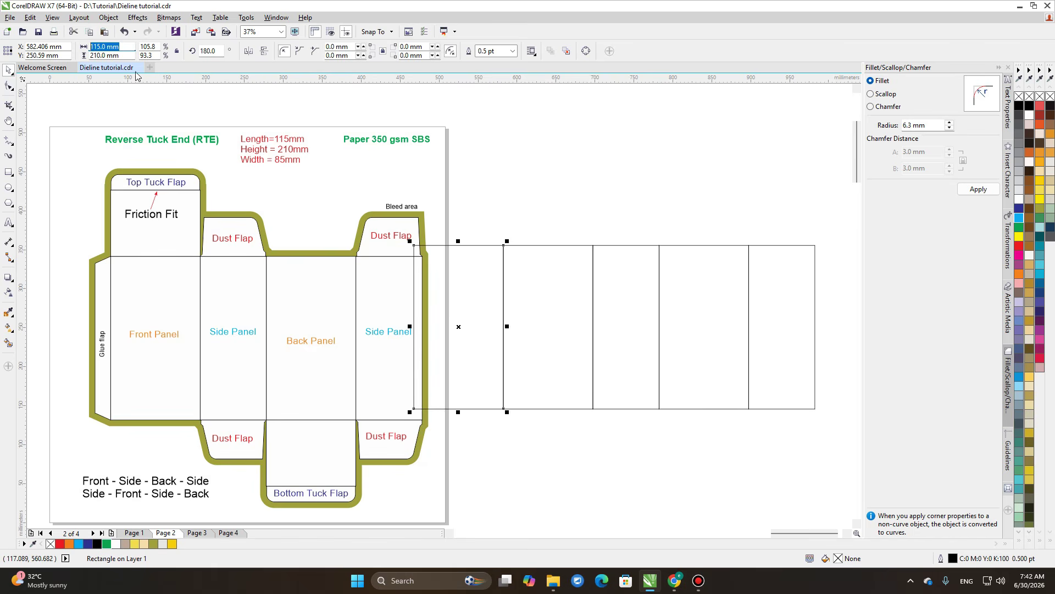
type("20")
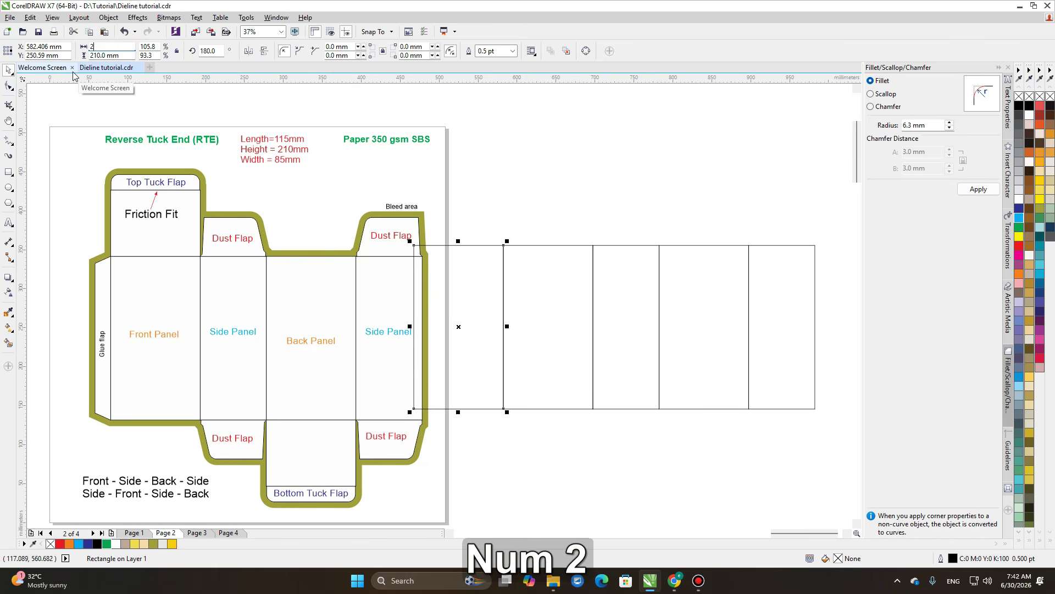
key("Return")
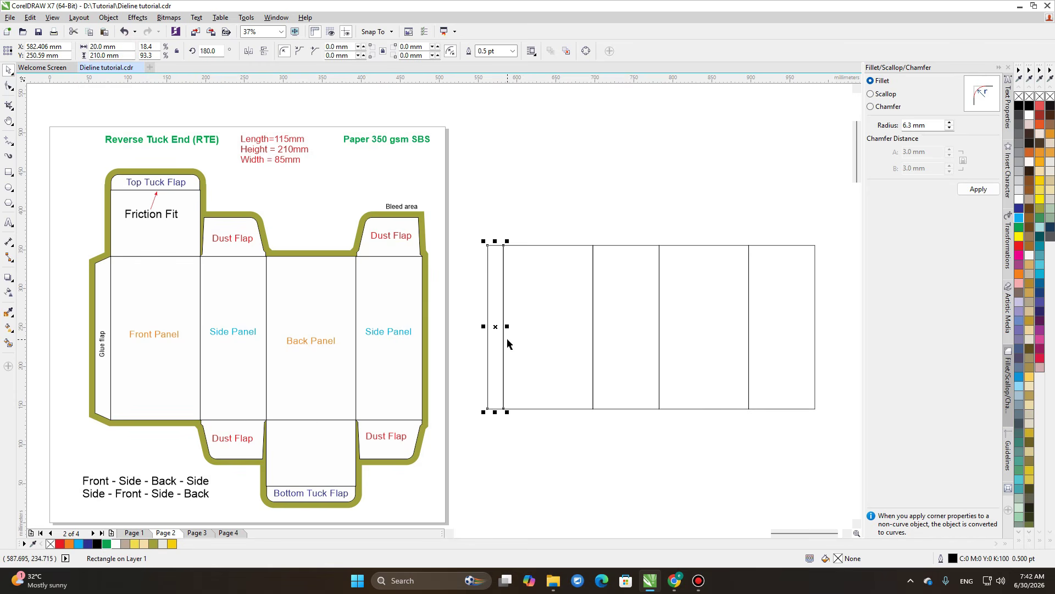
Convert the glue flap to curves and scale its two outer nodes vertically inward to taper both ends
scroll(507, 338, "up", 2)
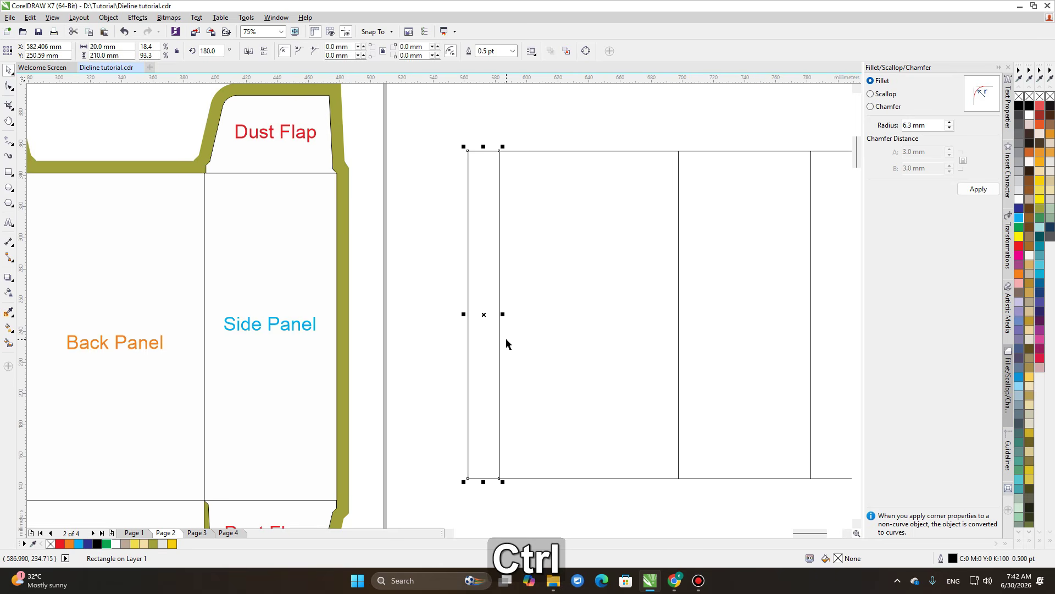
key("ctrl+q")
left_click(10, 86)
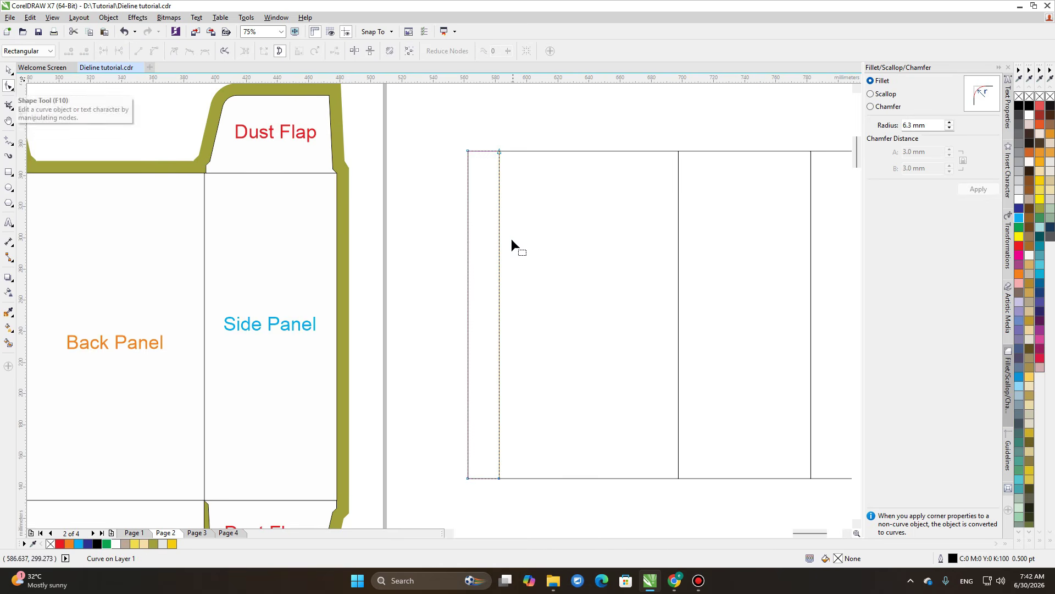
left_click_drag(459, 211, 477, 489)
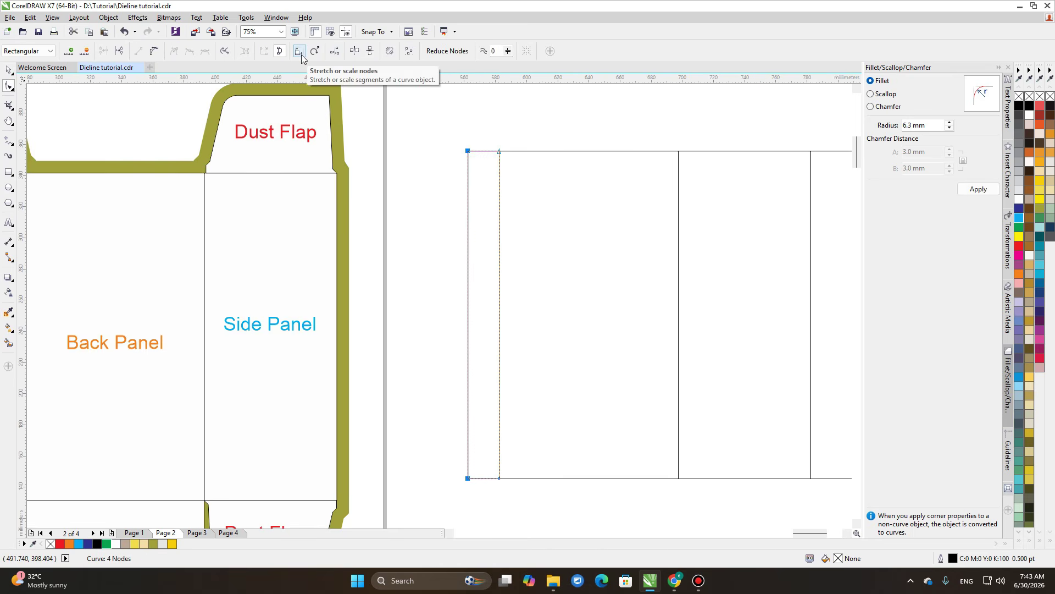
left_click(300, 54)
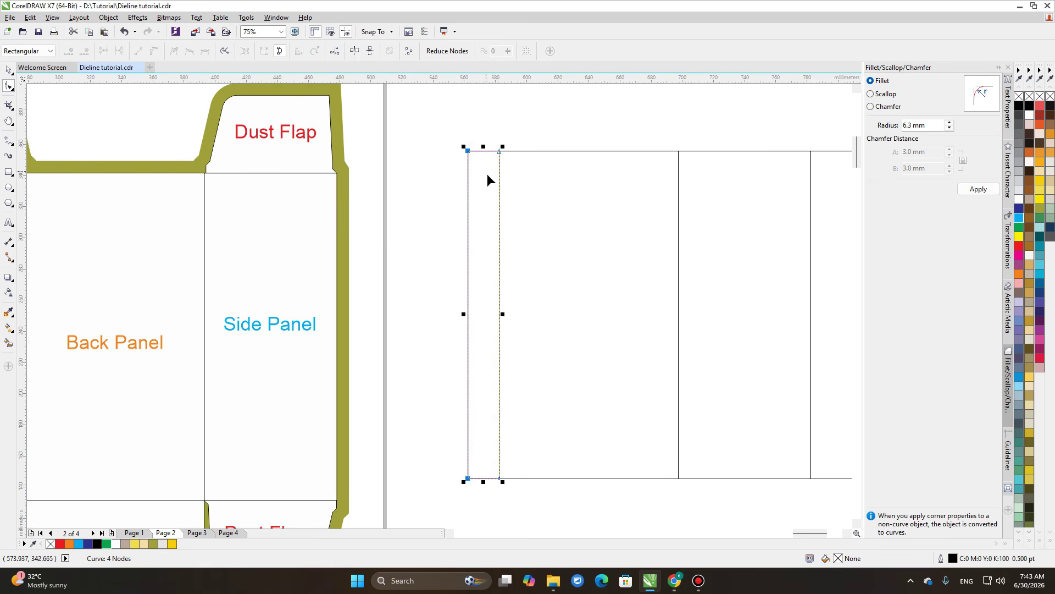
left_click_drag(484, 146, 484, 159)
left_click(9, 70)
Mirror a copy of the front panel upward across its top edge
scroll(603, 260, "down", 1)
left_click_drag(604, 260, 490, 288)
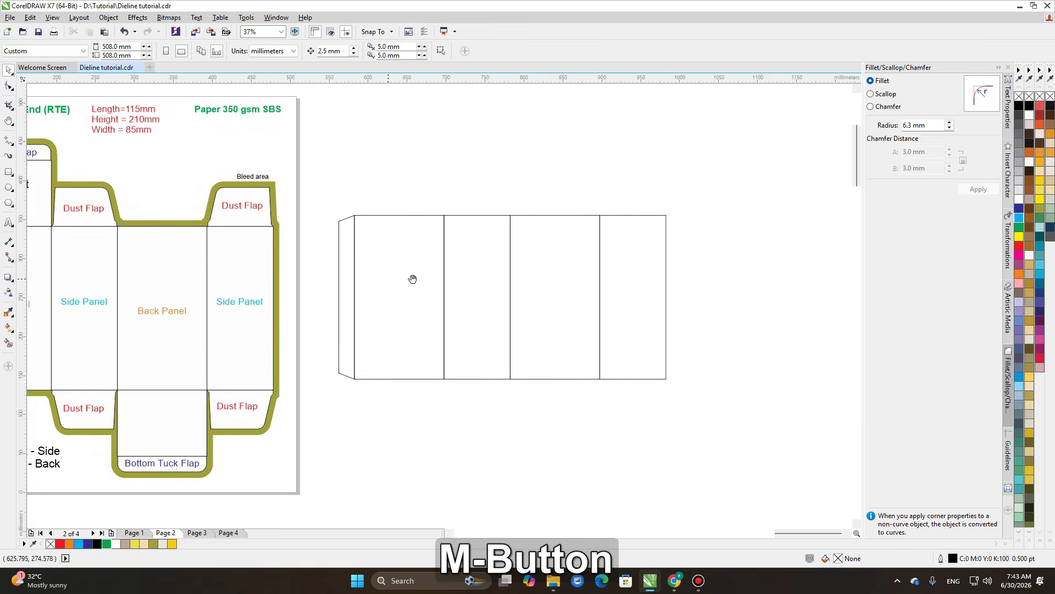
left_click(477, 389)
left_click_drag(476, 391, 478, 200)
left_click_drag(598, 190, 627, 255)
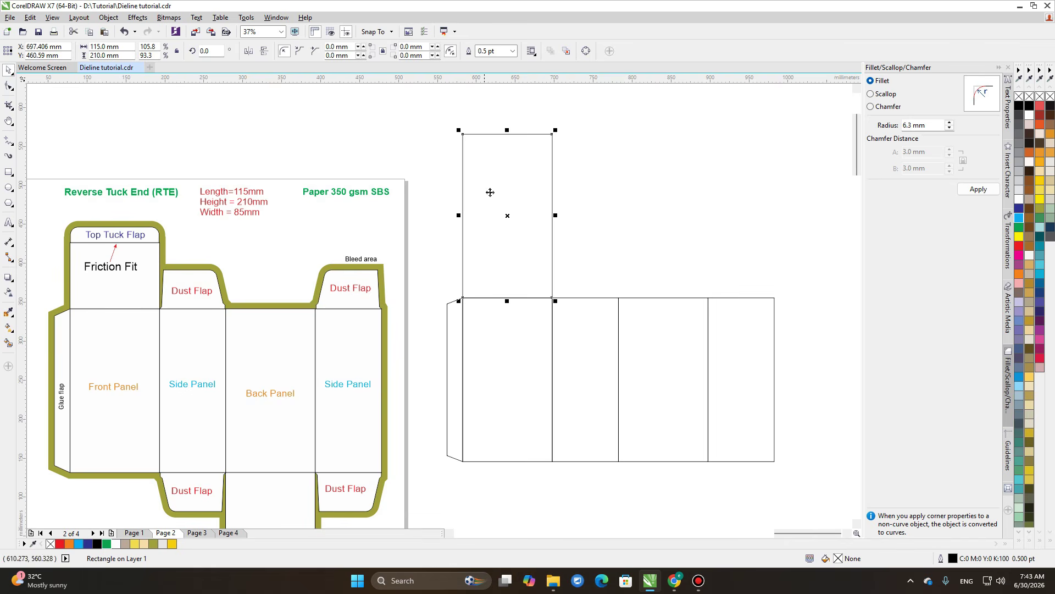
Set the height of the panel above the front panel to 85 mm, anchored at its bottom edge
left_click(126, 292)
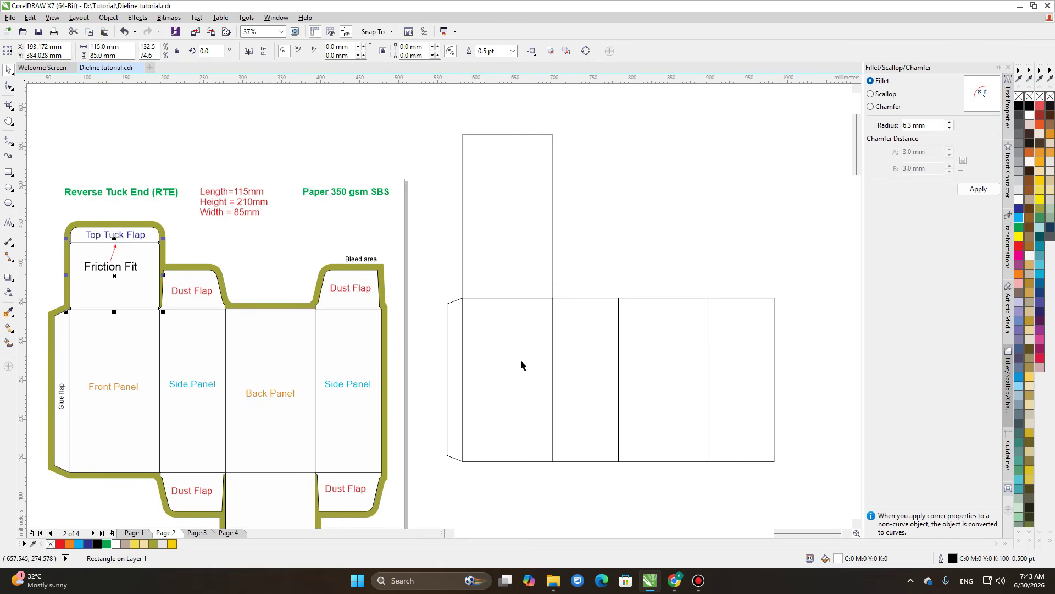
left_click(515, 227)
left_click(602, 356)
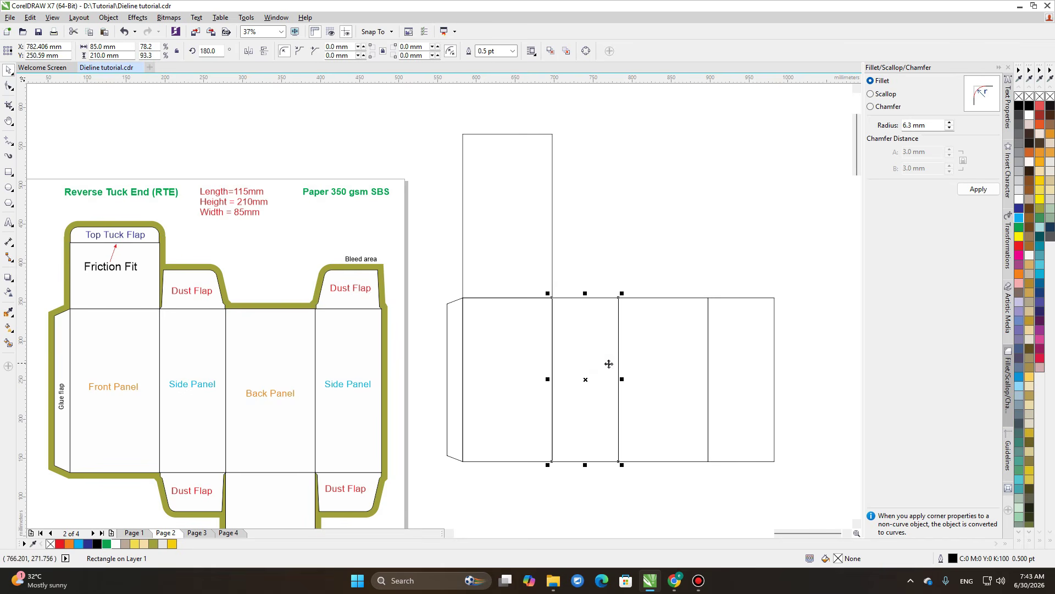
key("Tab")
left_click(128, 54)
type("8")
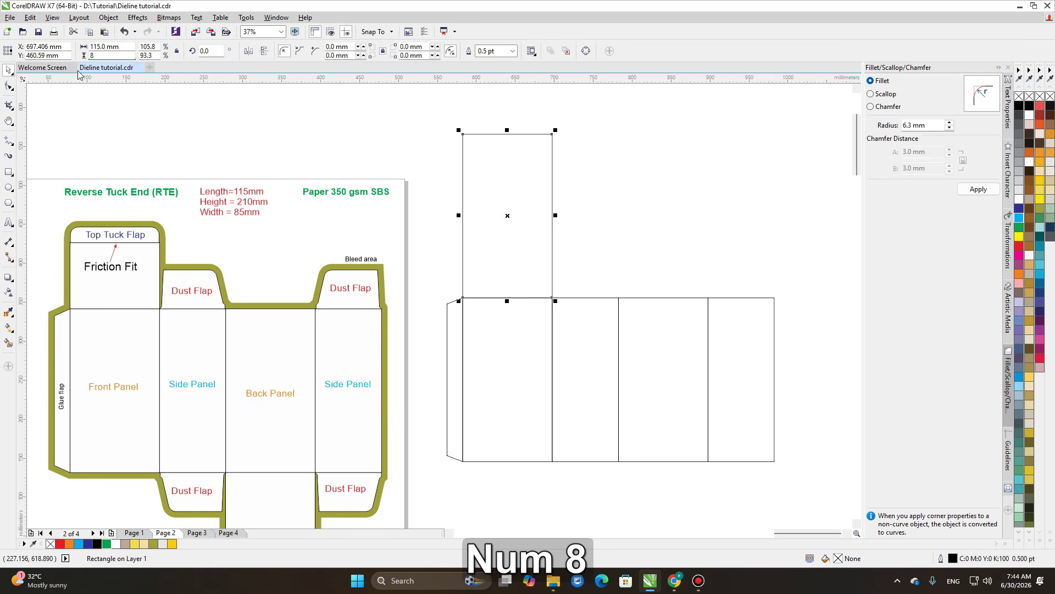
key("Escape")
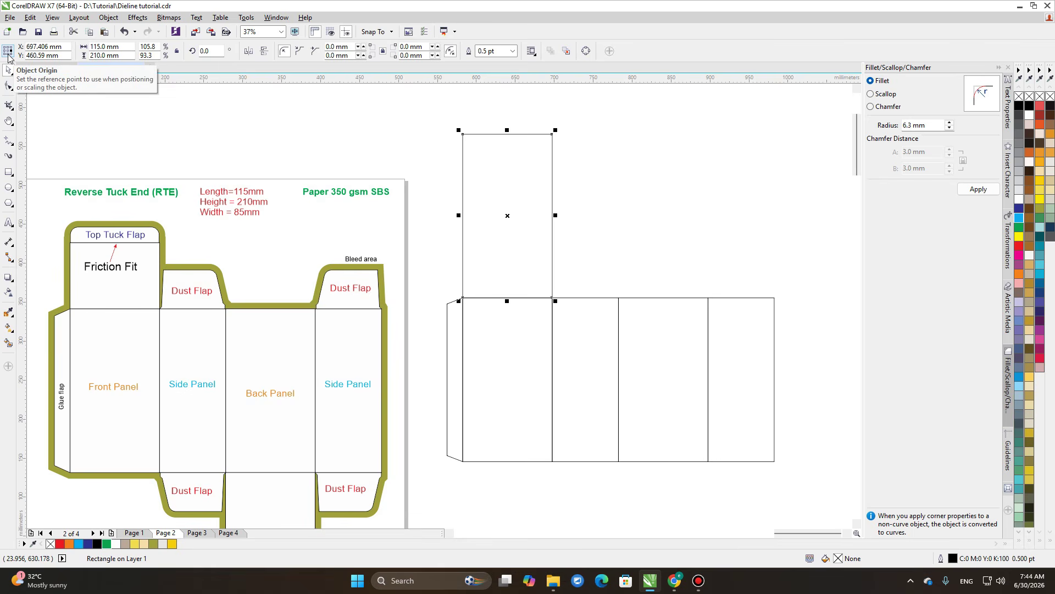
left_click(128, 55)
type("85")
key("Return")
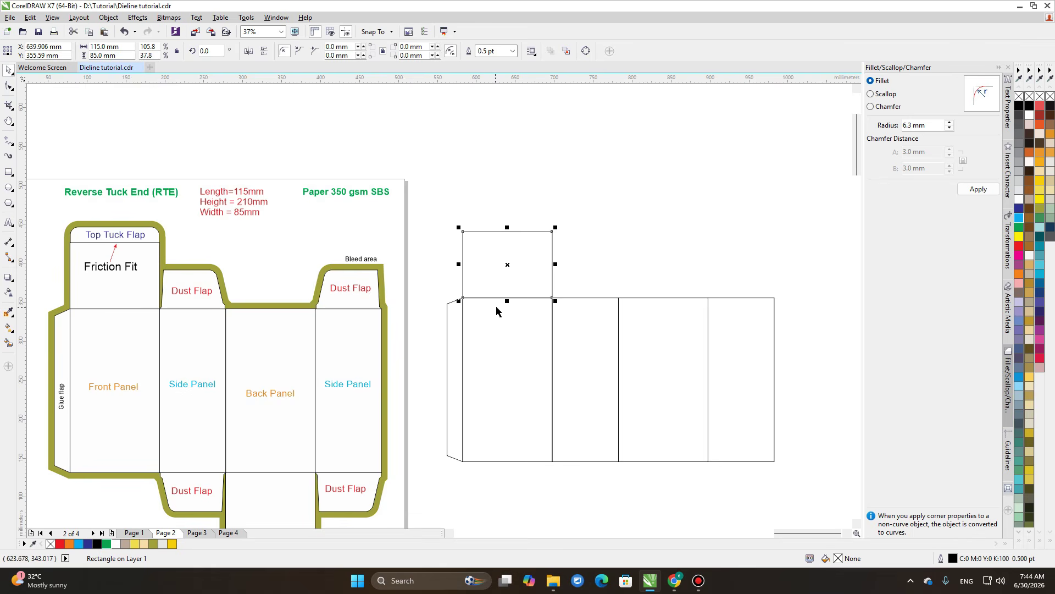
Mirror a copy of the 85 mm high panel upward and set its height to 20 mm, anchored at the shared edge, for the top tuck flap
left_click_drag(507, 302, 506, 213)
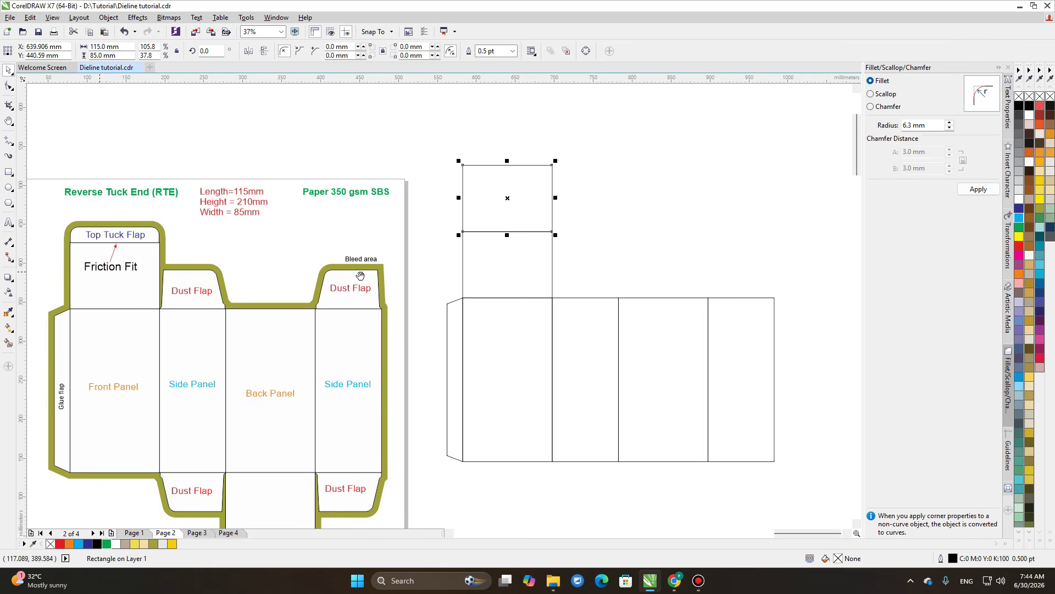
left_click_drag(135, 247, 306, 298)
left_click_drag(686, 267, 298, 271)
scroll(505, 196, "up", 2)
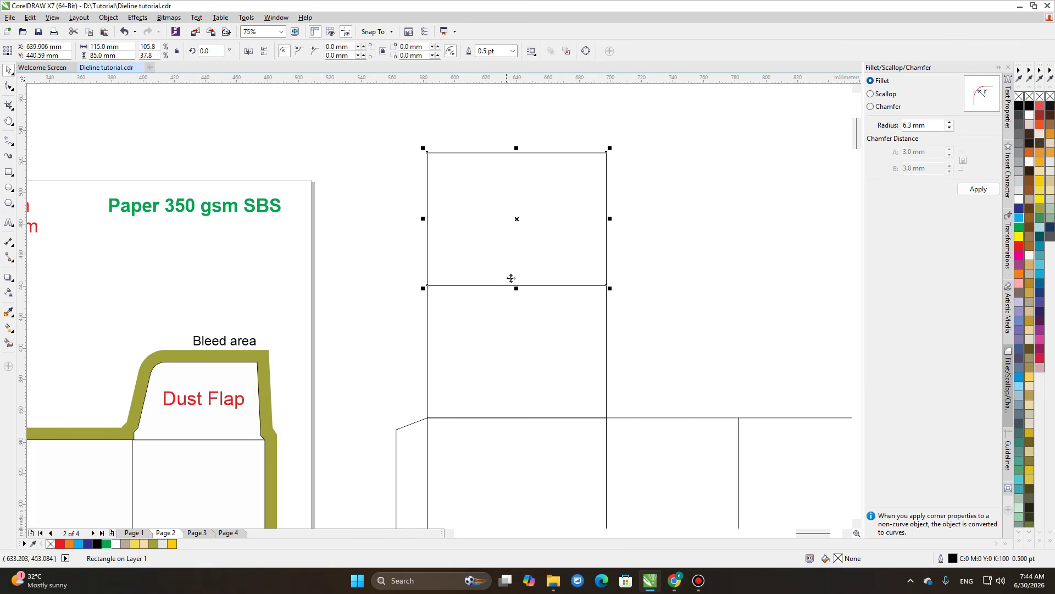
left_click(124, 48)
key("Tab")
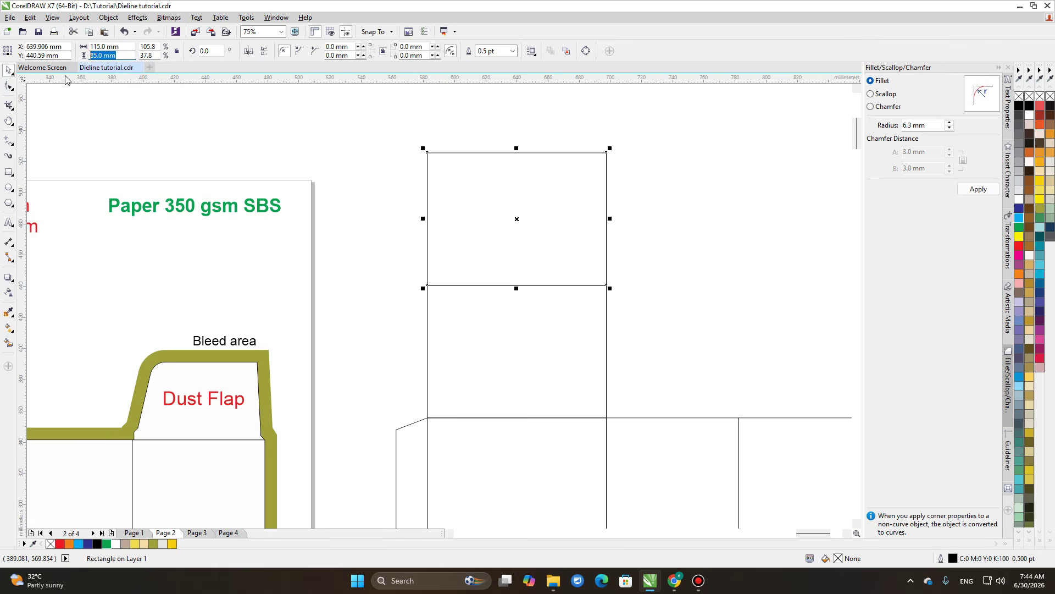
type("20")
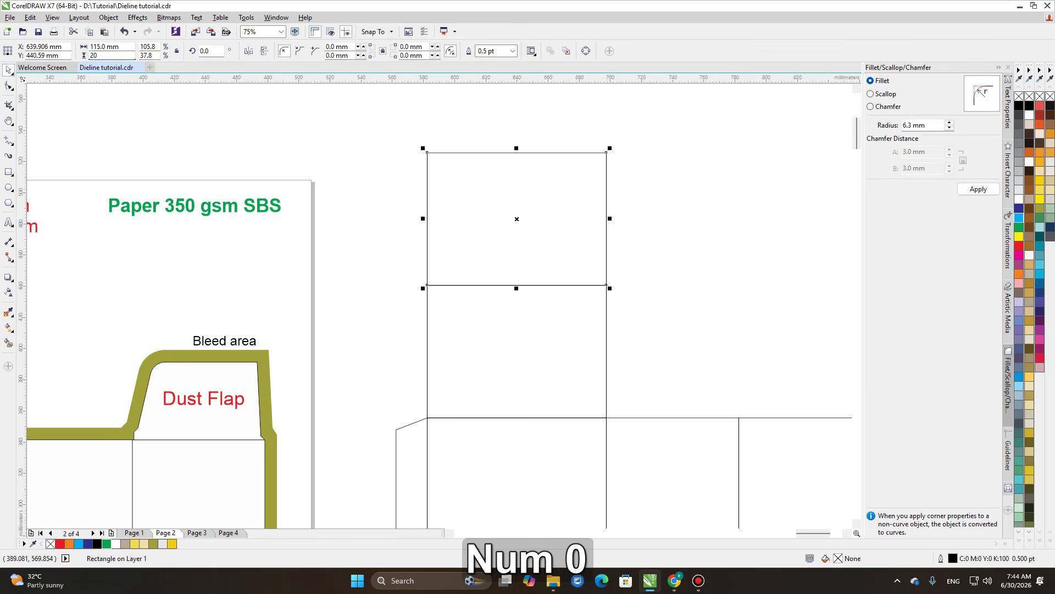
key("Return")
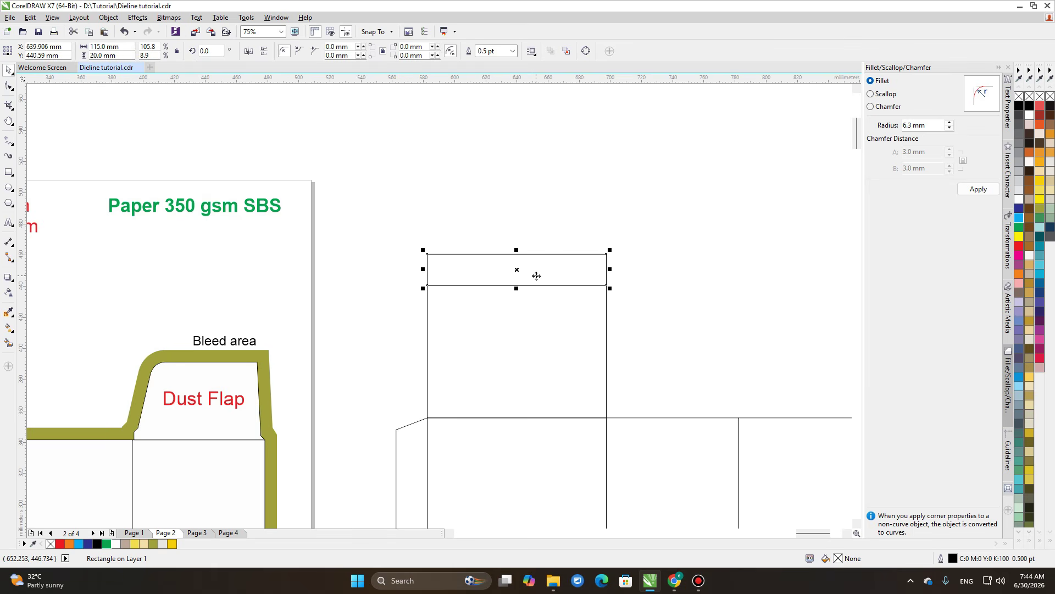
Compare the new tuck flap with the top tuck flap on the reference dieline and in the box picture
scroll(536, 276, "up", 2)
scroll(381, 256, "down", 1)
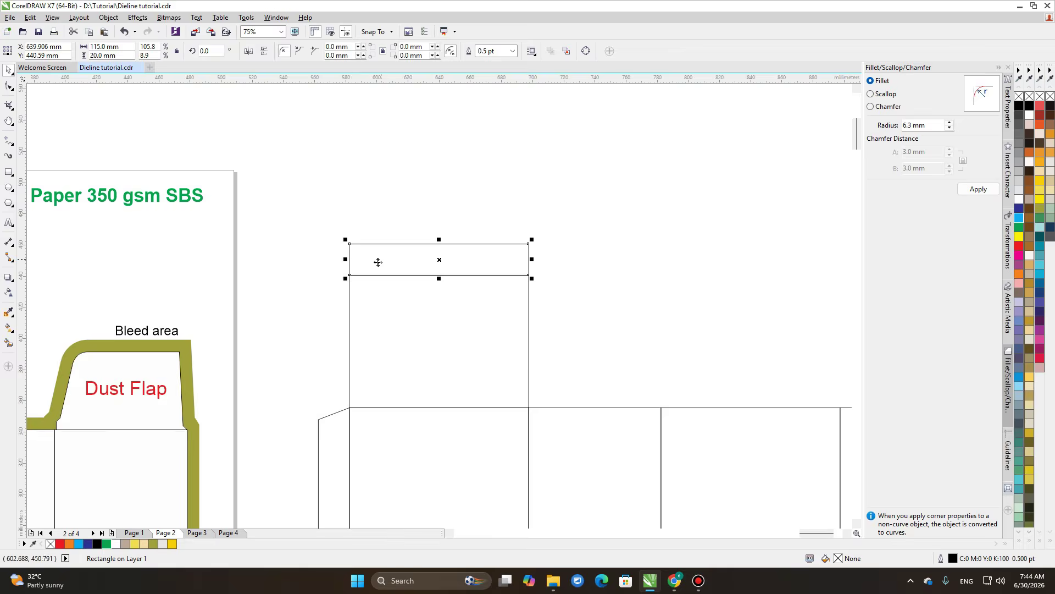
left_click_drag(286, 291, 437, 263)
scroll(588, 243, "up", 1)
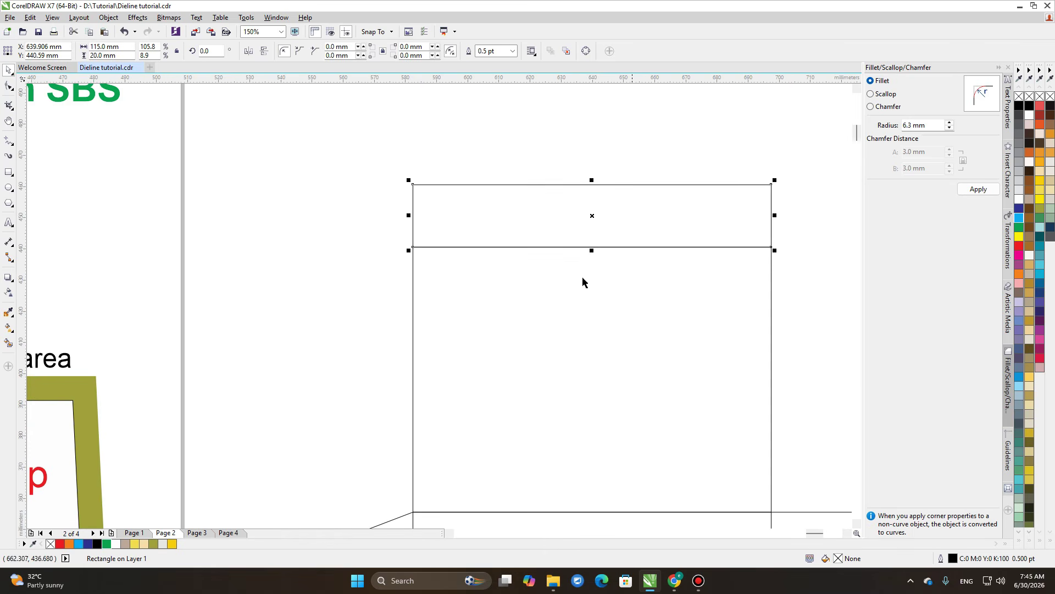
scroll(504, 300, "down", 1)
left_click_drag(258, 336, 640, 321)
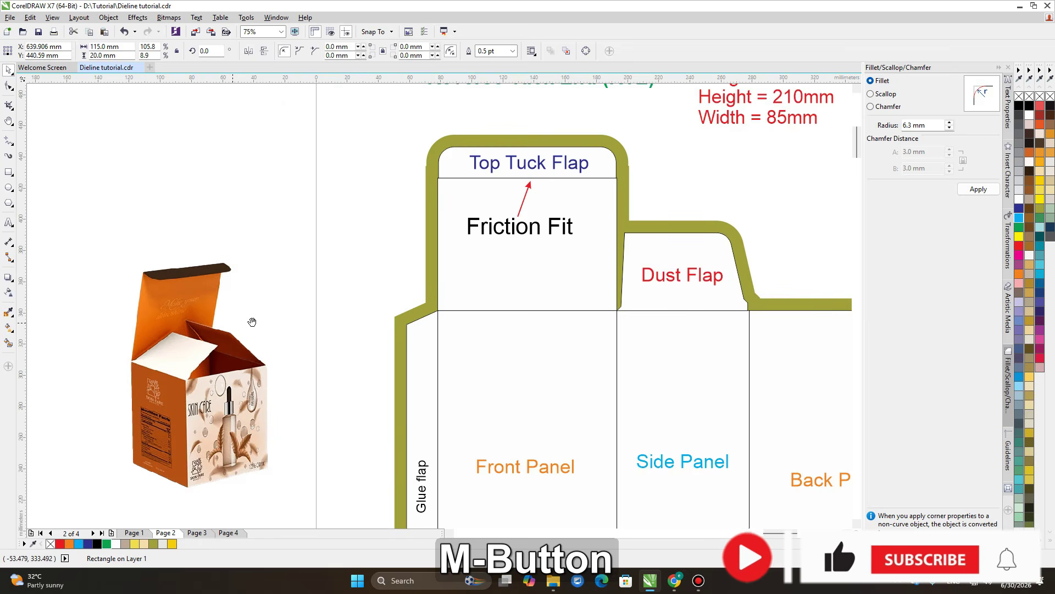
left_click_drag(231, 323, 339, 305)
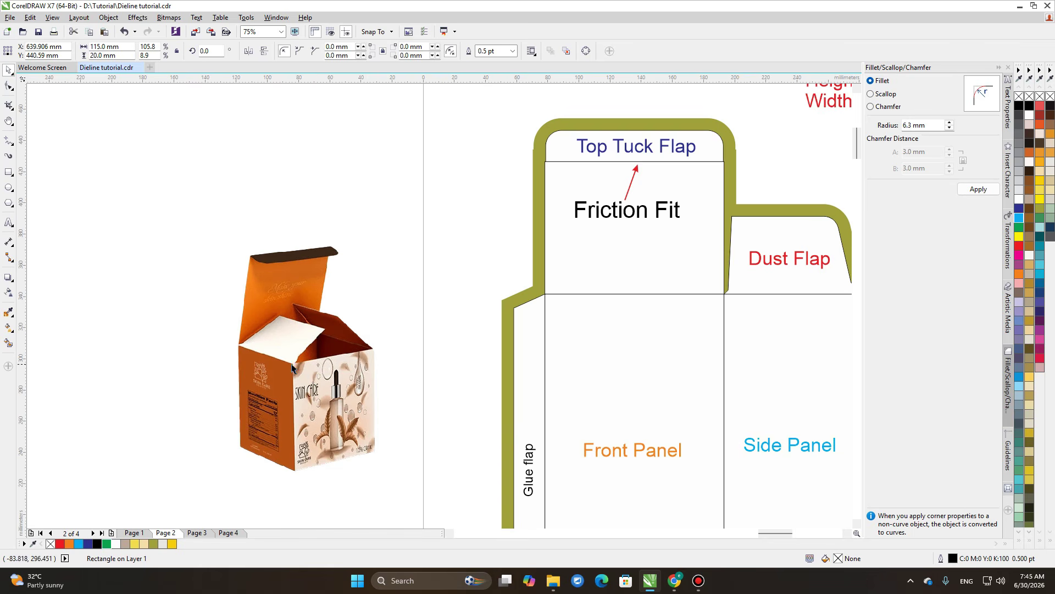
middle_click(450, 336)
scroll(534, 217, "up", 2)
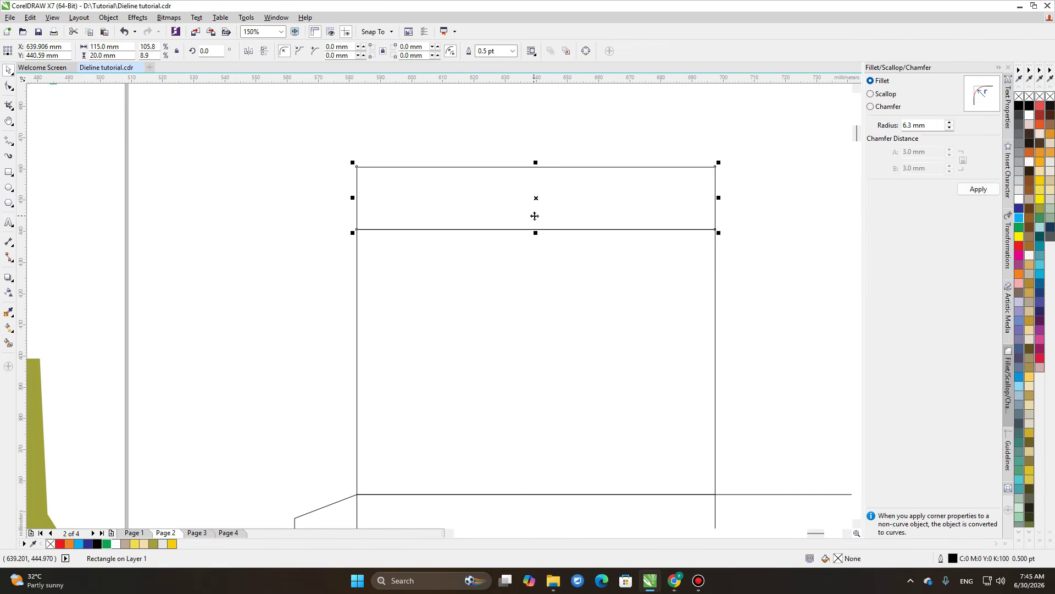
Set the top tuck flap's width to 113.5 mm, keeping it centred above the panel
left_click(129, 47)
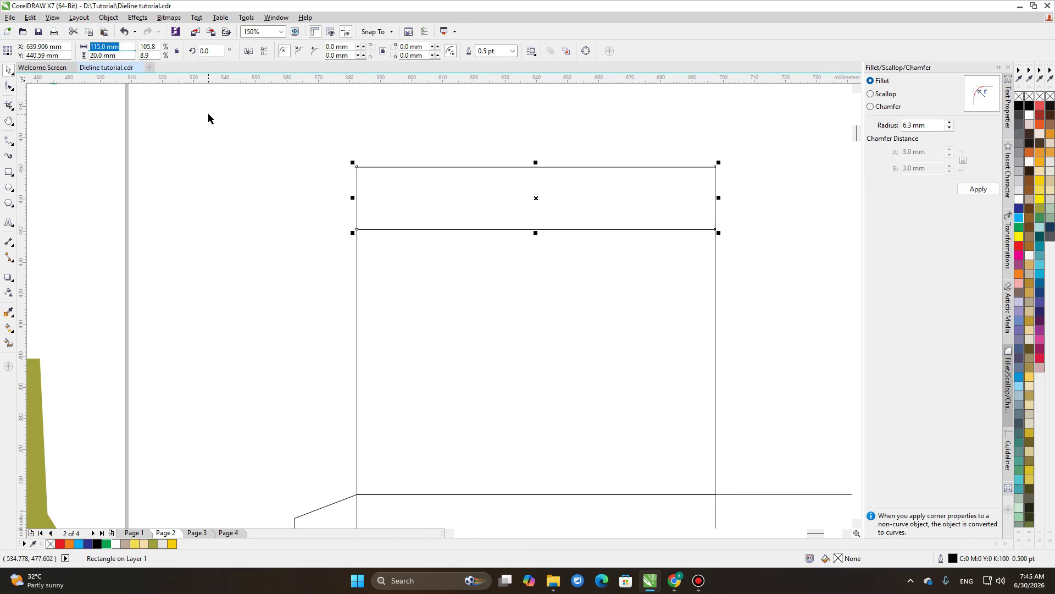
left_click(252, 201)
left_click_drag(253, 200, 485, 311)
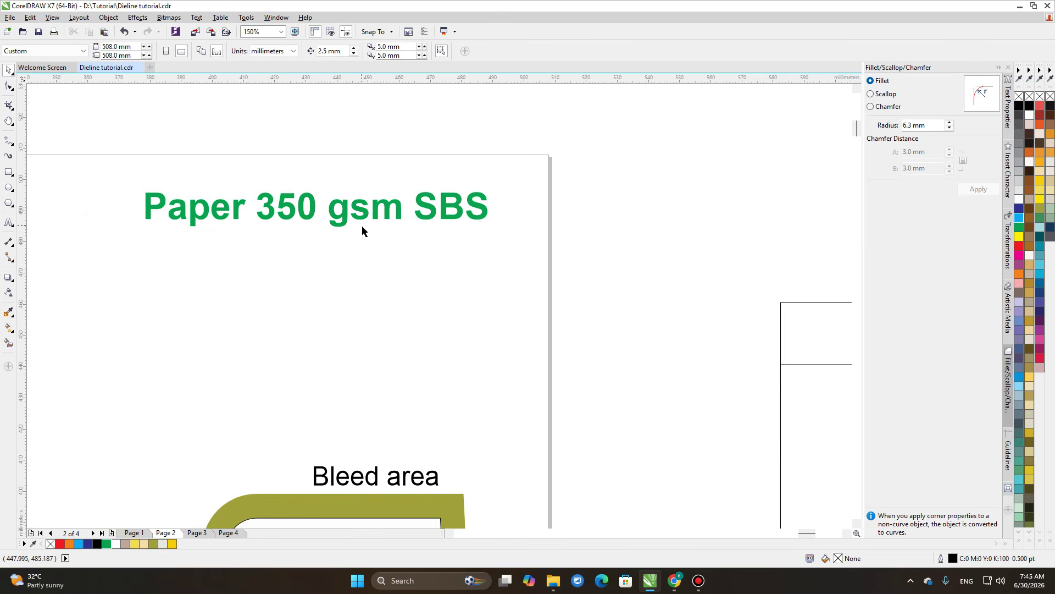
left_click_drag(546, 287, 282, 263)
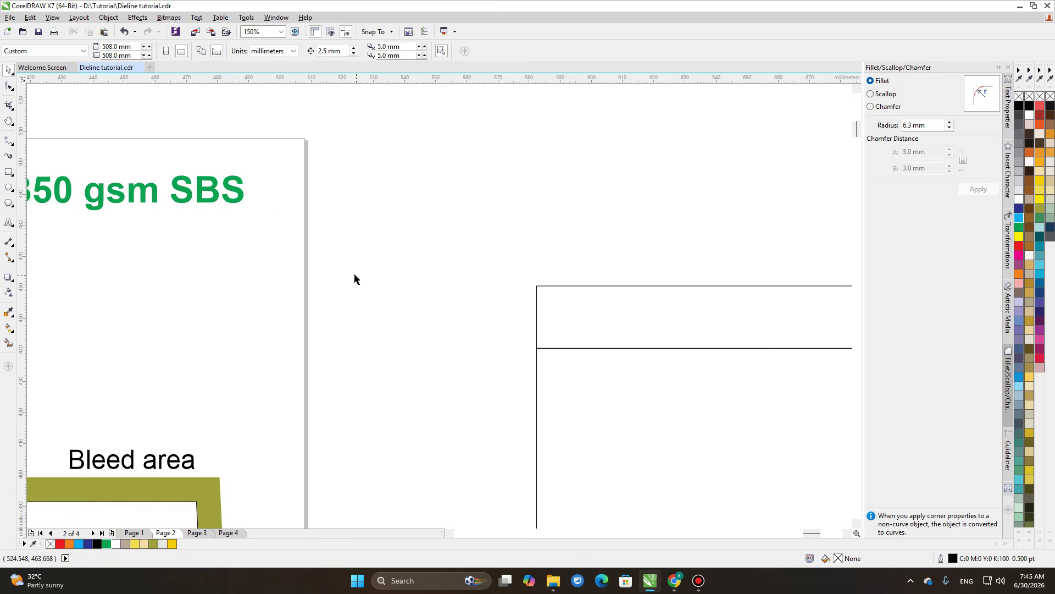
left_click_drag(424, 271, 278, 223)
left_click(554, 280)
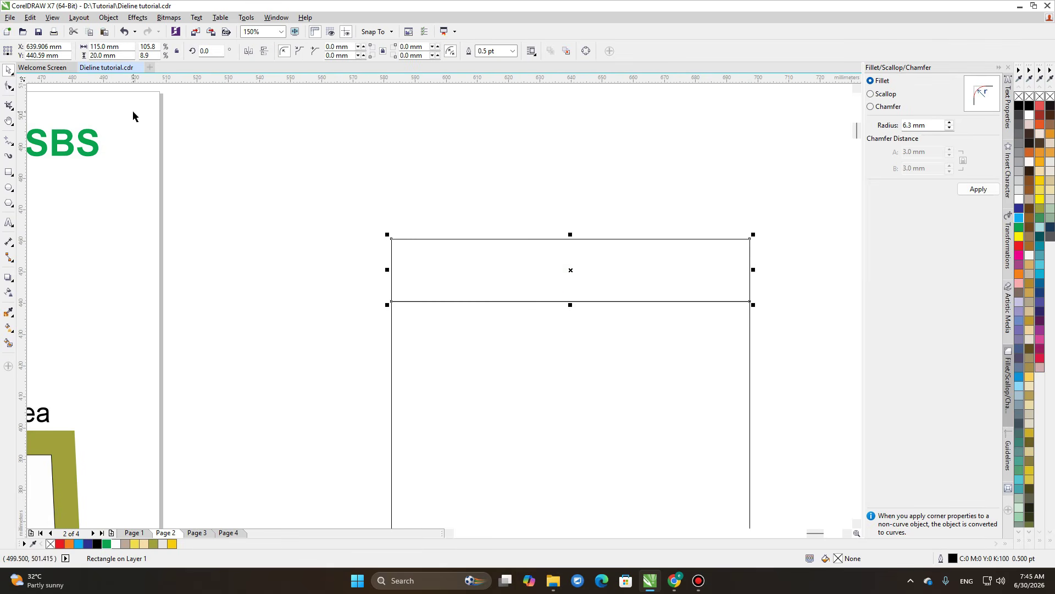
left_click(118, 47)
type("13.5")
key("Return")
key("ctrl+z")
Round the top tuck flap's two upper corners together to a radius of about 9.1 mm with the Shape tool
left_click(8, 87)
left_click(394, 238)
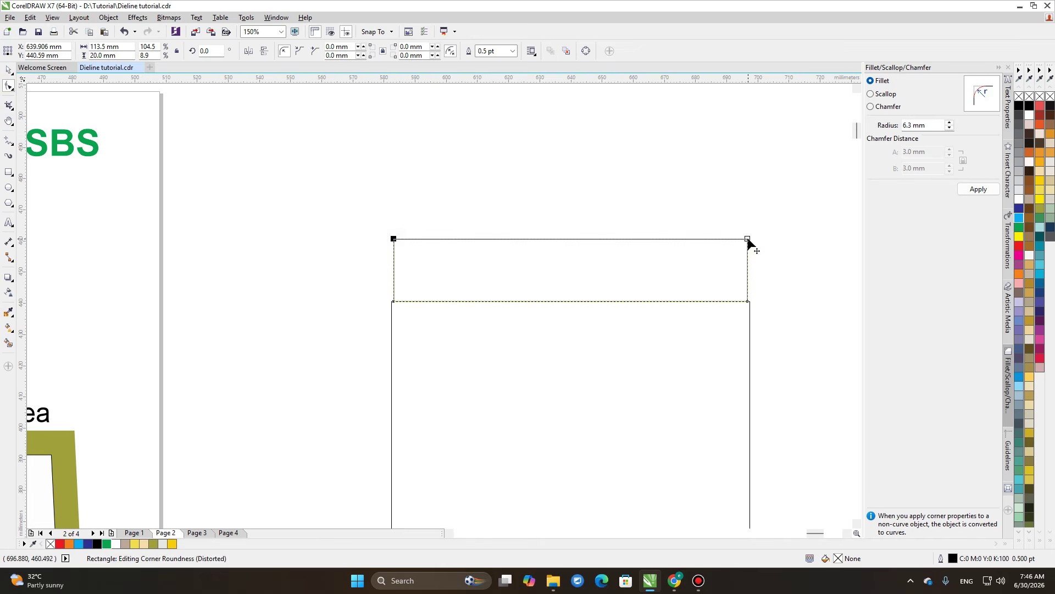
left_click(747, 239, "shift")
left_click_drag(749, 244, 755, 263)
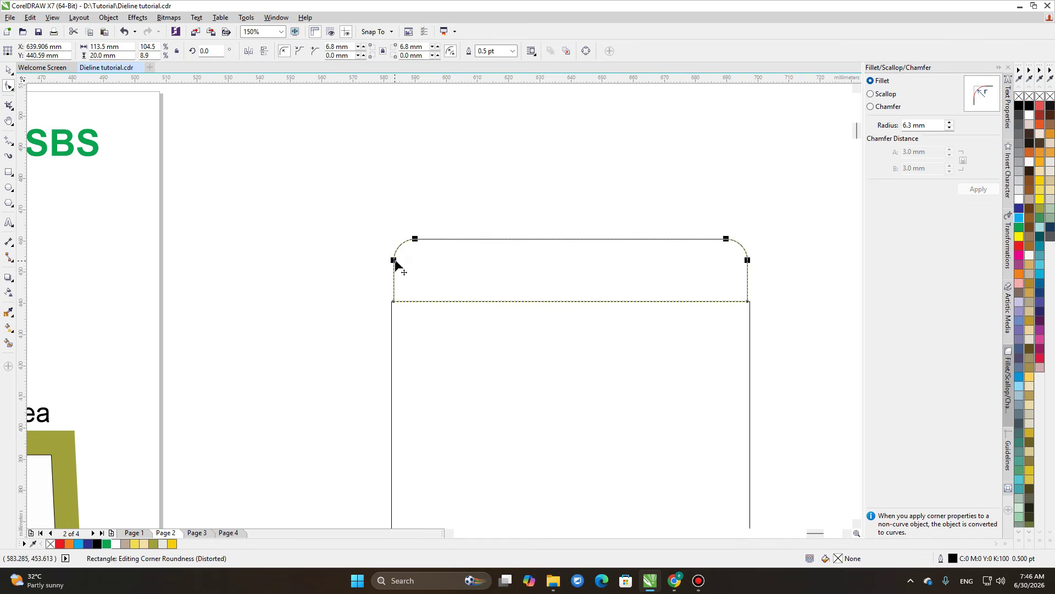
left_click_drag(394, 261, 395, 264)
key("ctrl+z")
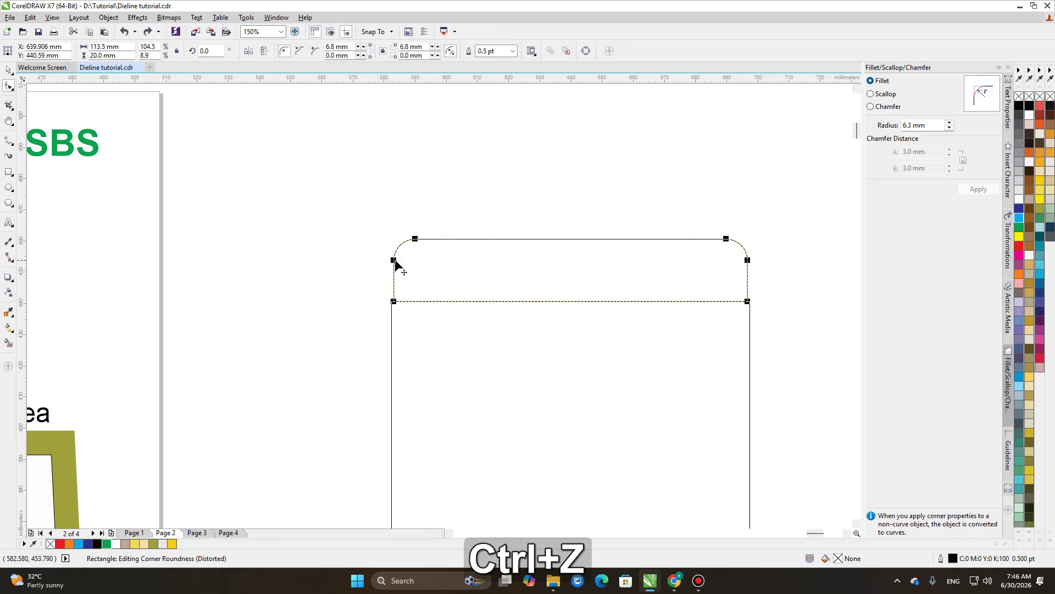
left_click_drag(748, 260, 749, 269)
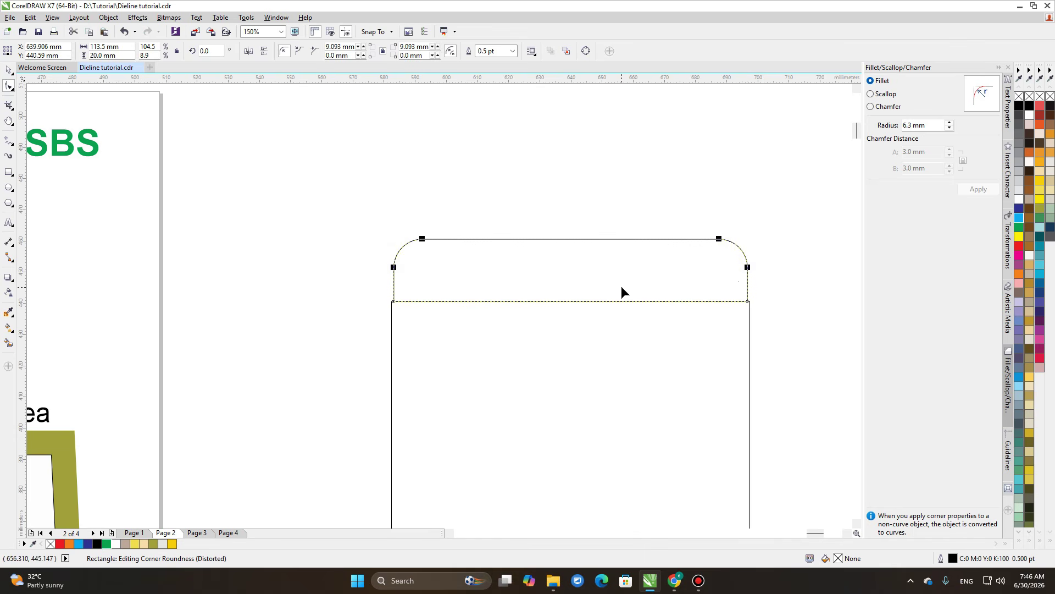
key("space")
Review the slit lock and friction fit closure diagrams on page 1, and compare the new dieline with the reference on page 2
scroll(564, 324, "down", 2)
left_click_drag(748, 373, 620, 256)
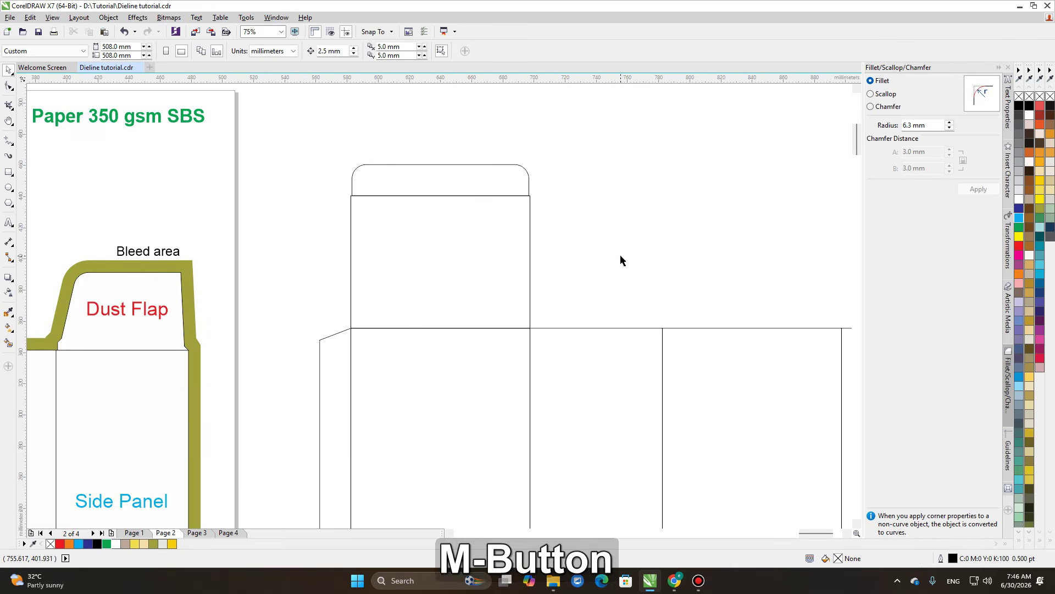
scroll(516, 296, "down", 1)
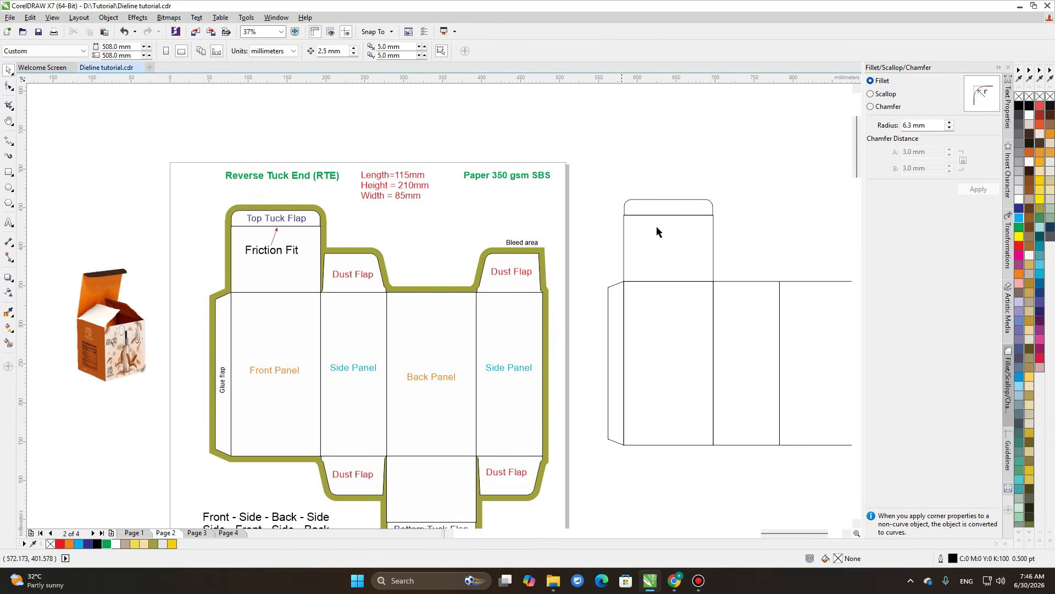
key("Page_Up")
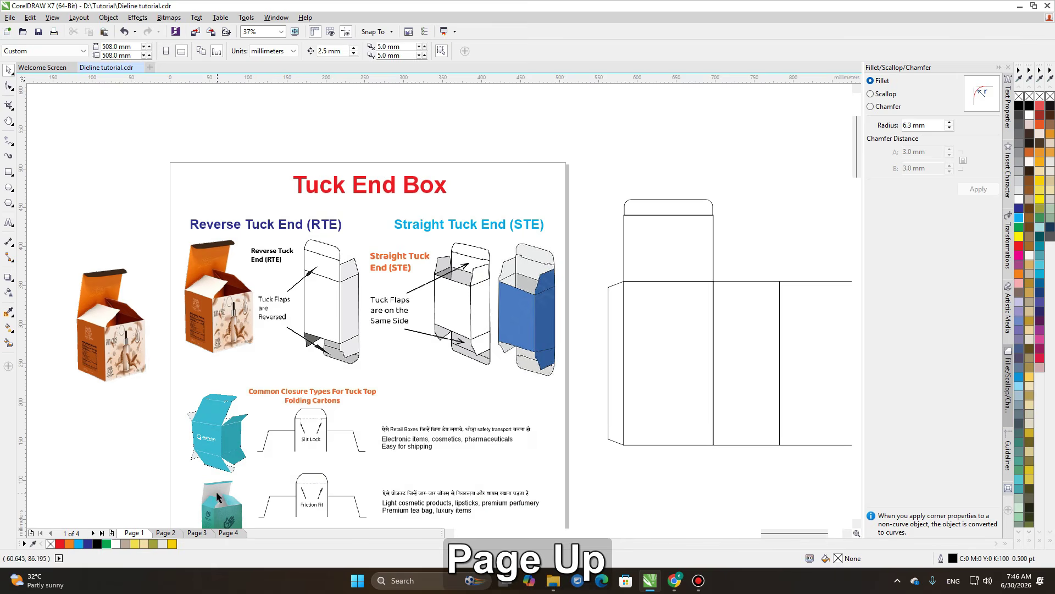
scroll(326, 475, "up", 1)
left_click_drag(326, 474, 351, 337)
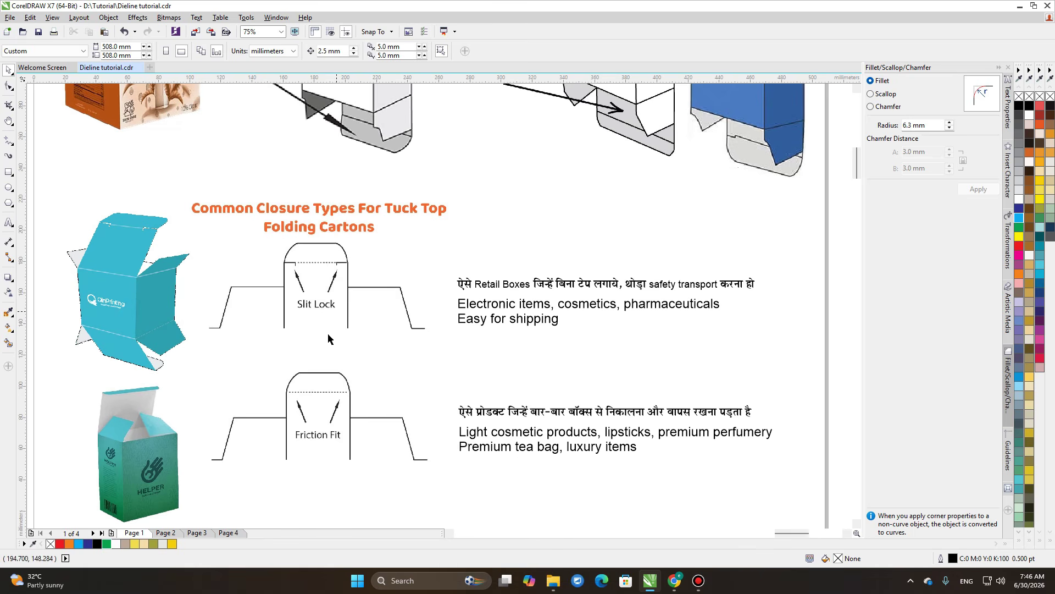
key("Page_Down")
left_click_drag(358, 436, 579, 360)
left_click_drag(644, 309, 530, 386)
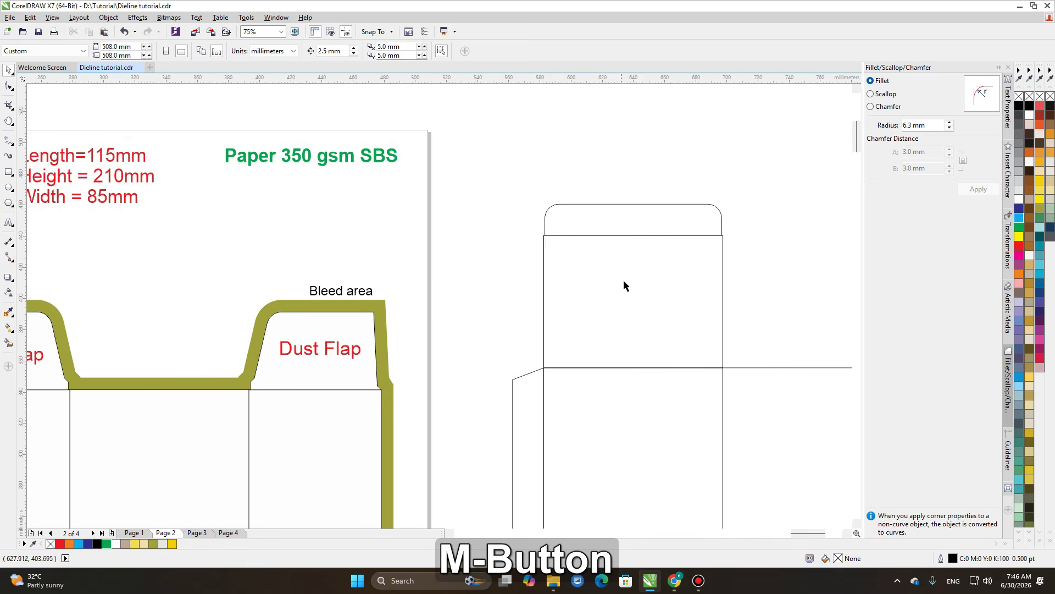
left_click_drag(598, 308, 616, 233)
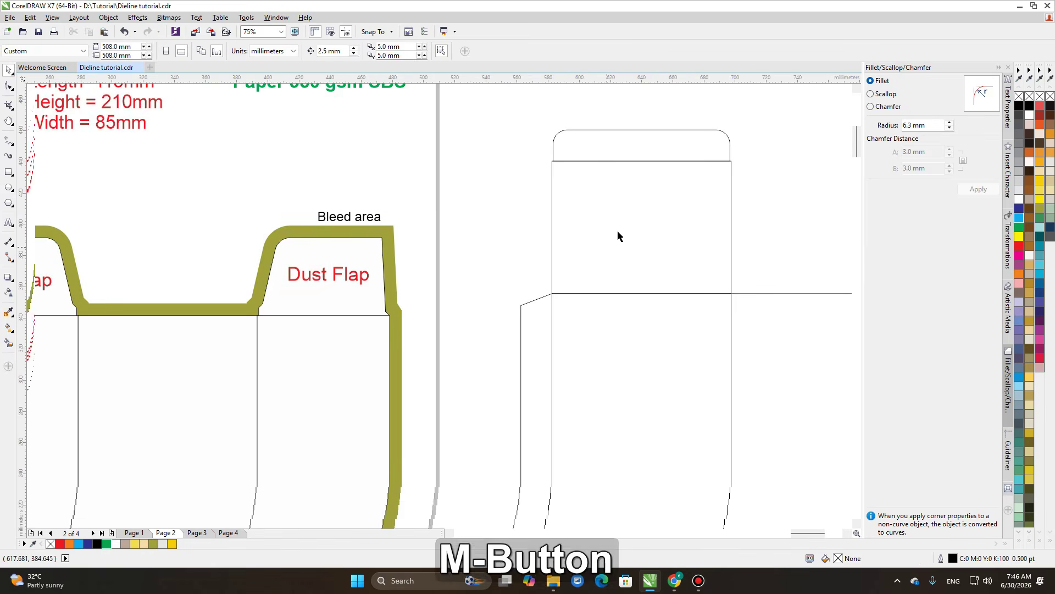
scroll(646, 226, "down", 2)
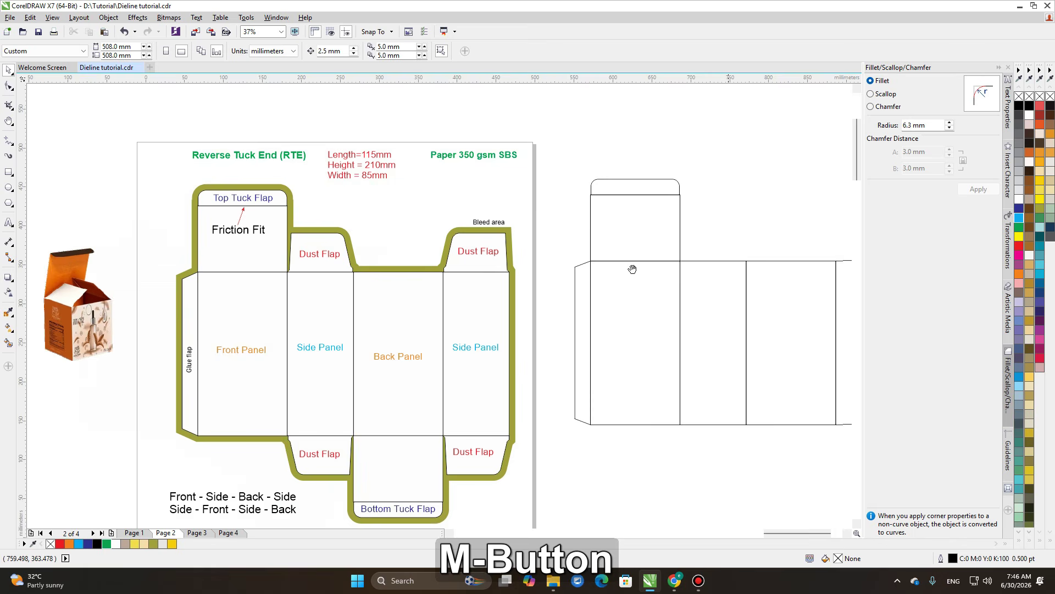
left_click_drag(631, 268, 513, 288)
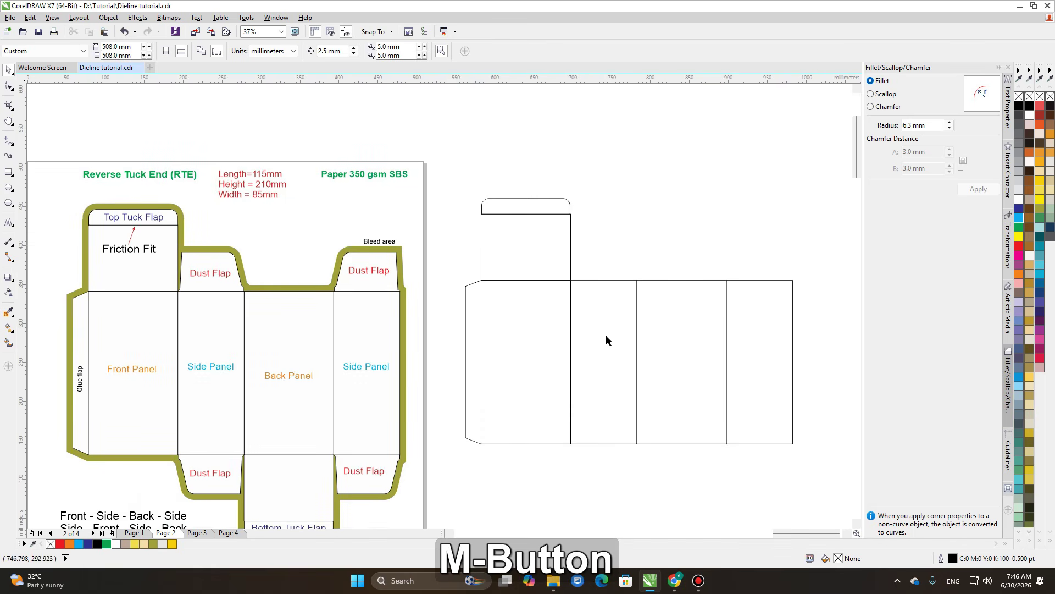
Mirror a copy of the side panel beside the front panel upward across its top edge for the dust flap
left_click(602, 391)
left_click_drag(604, 448, 624, 293)
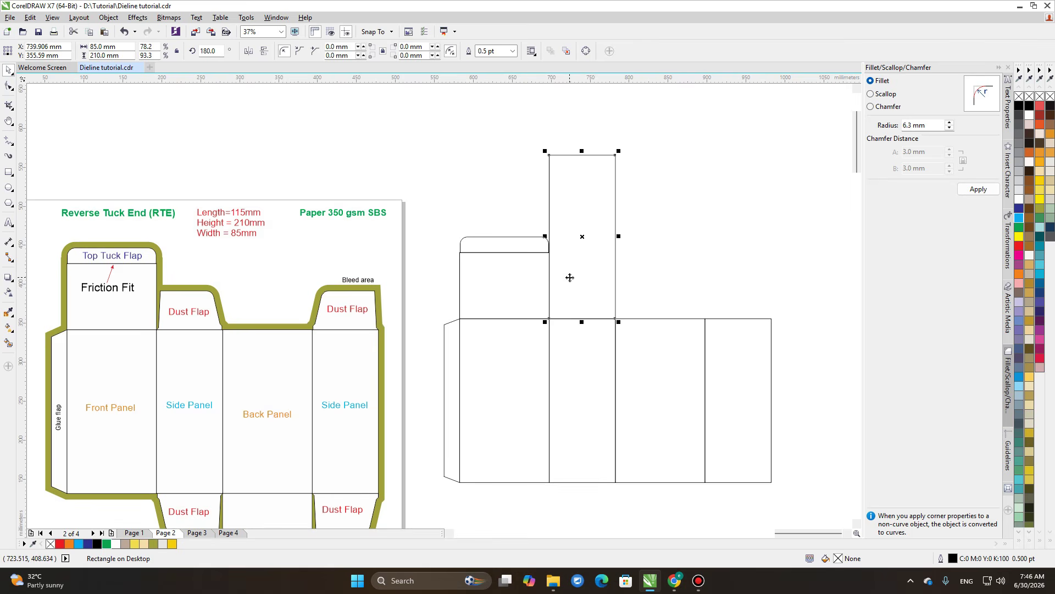
left_click(509, 290)
scroll(542, 278, "up", 2)
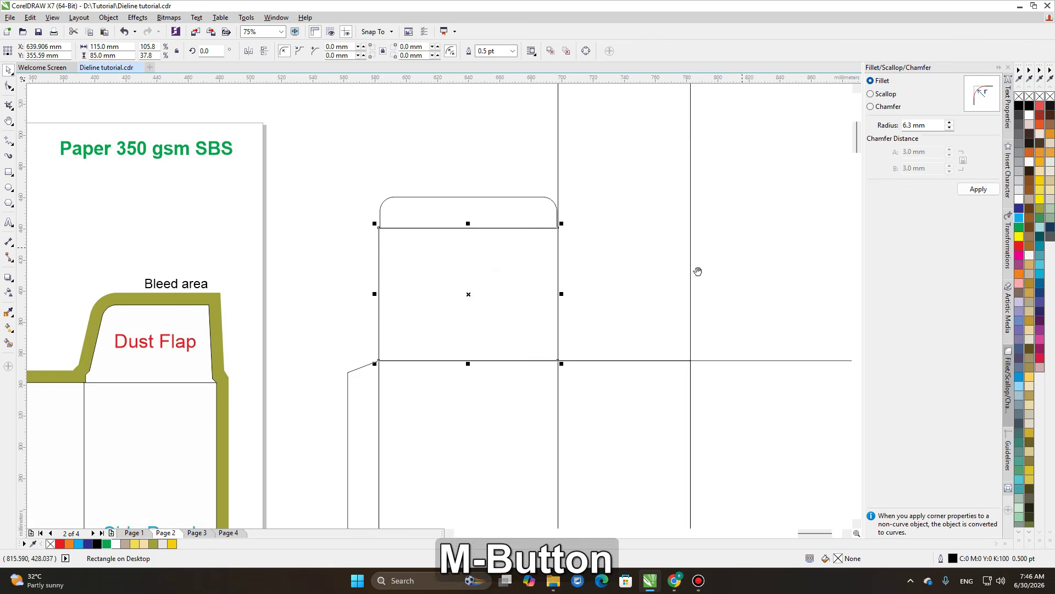
left_click_drag(668, 205, 556, 268)
left_click(552, 270)
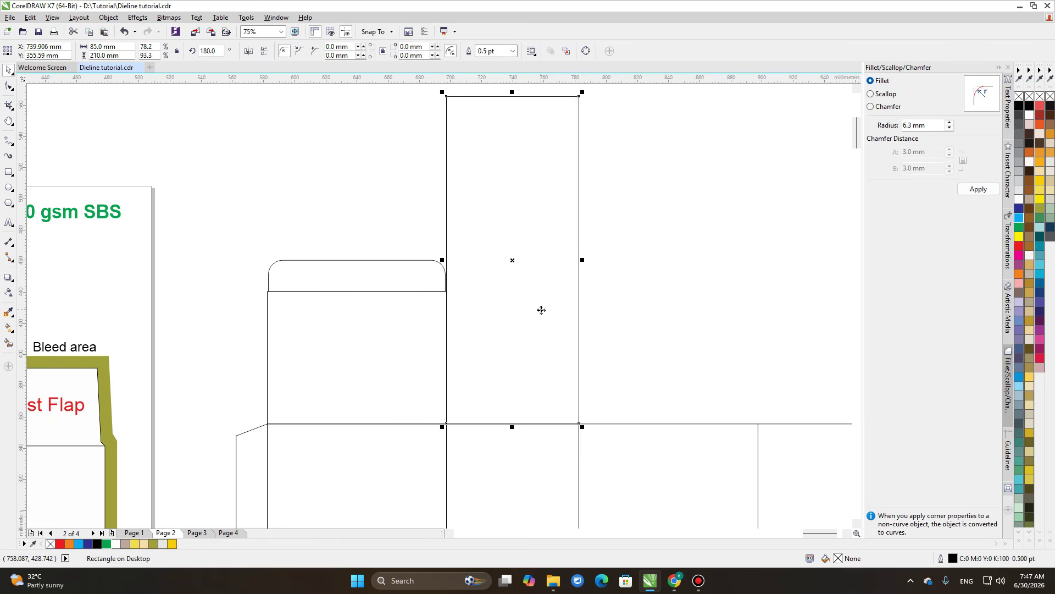
left_click(687, 329)
Calculate 85 ÷ 2 + 3 in Calculator for the dust flap height, and return to CorelDRAW with the mirrored side panel copy selected
key("super+r")
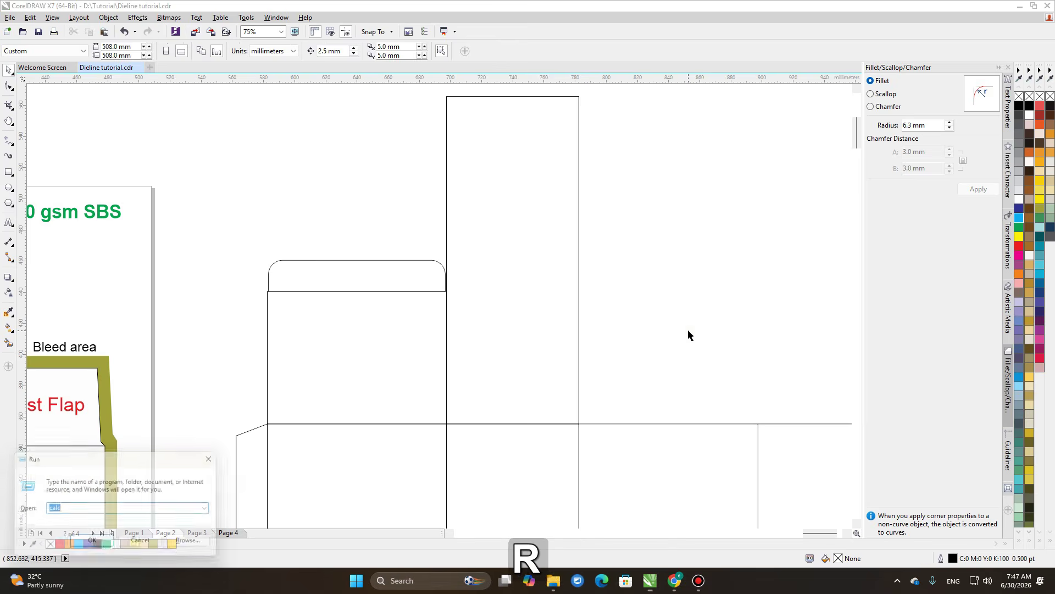
key("Return")
type("85")
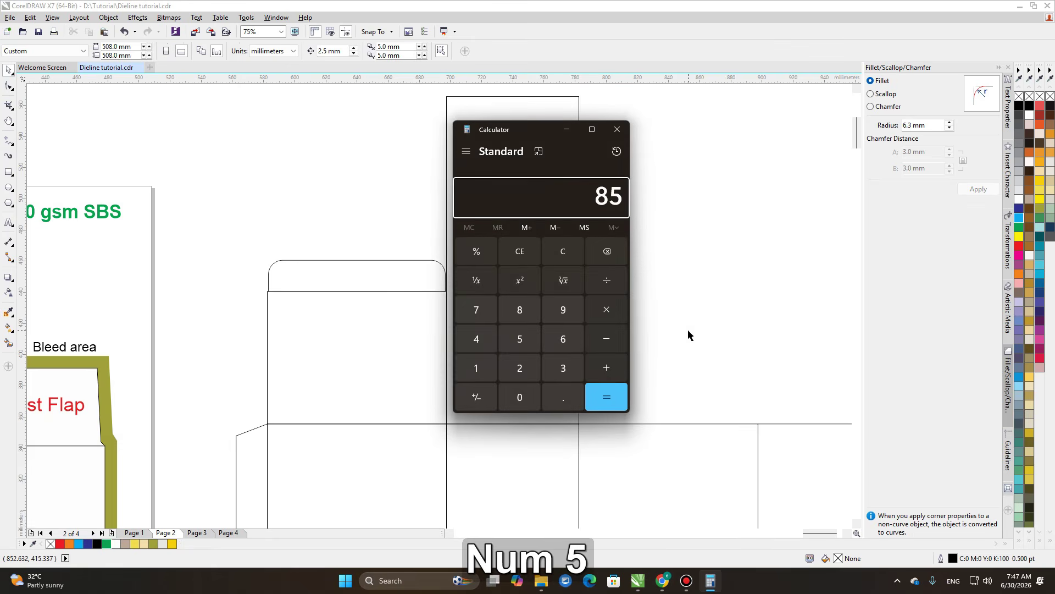
key("KP_Divide")
type("2")
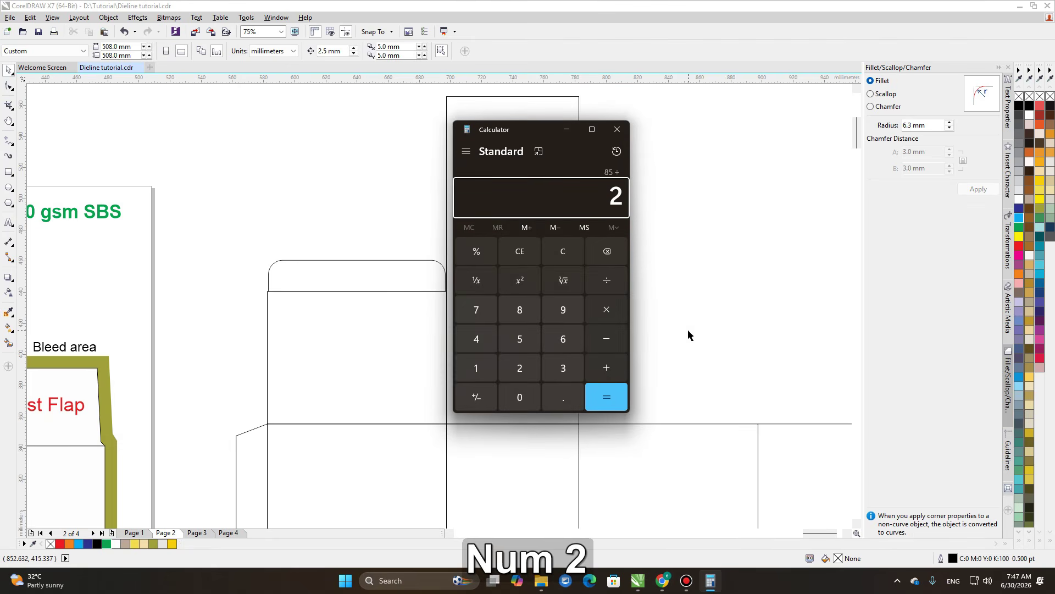
key("Return")
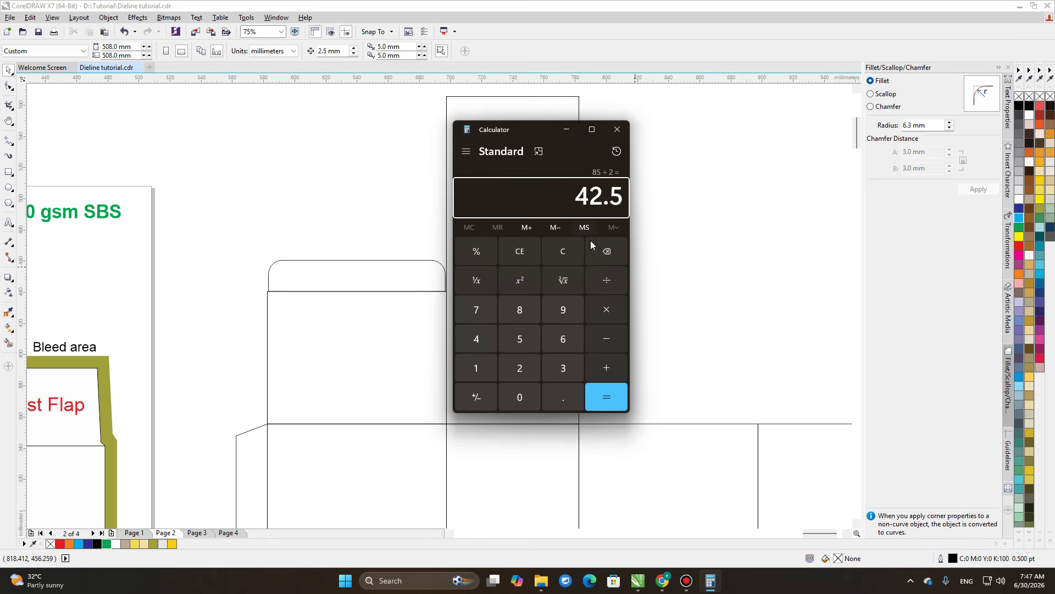
key("KP_Add")
key("KP_3")
key("KP_Enter")
left_click(398, 224)
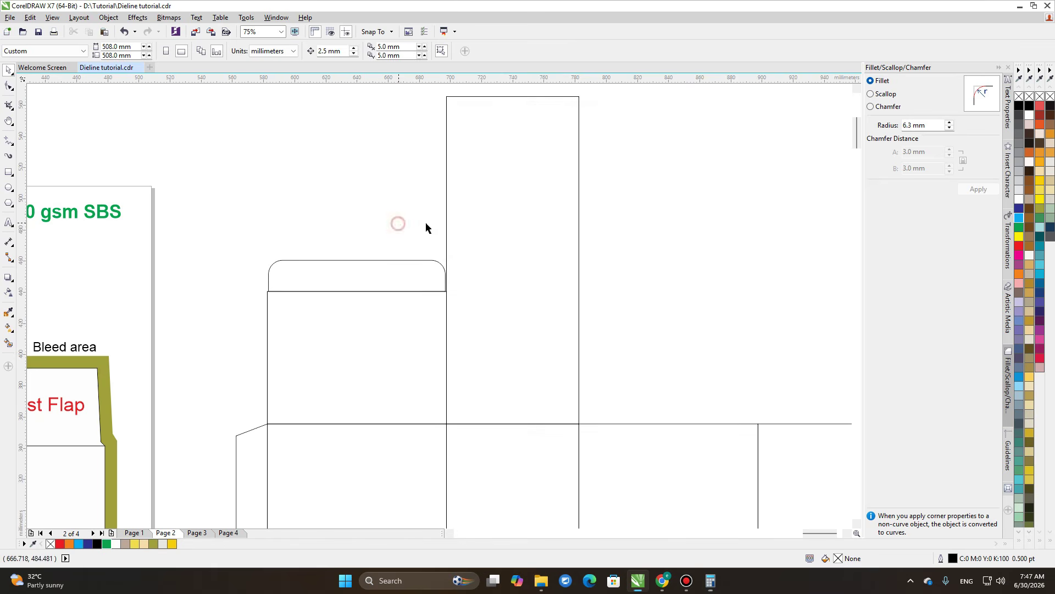
left_click(468, 198)
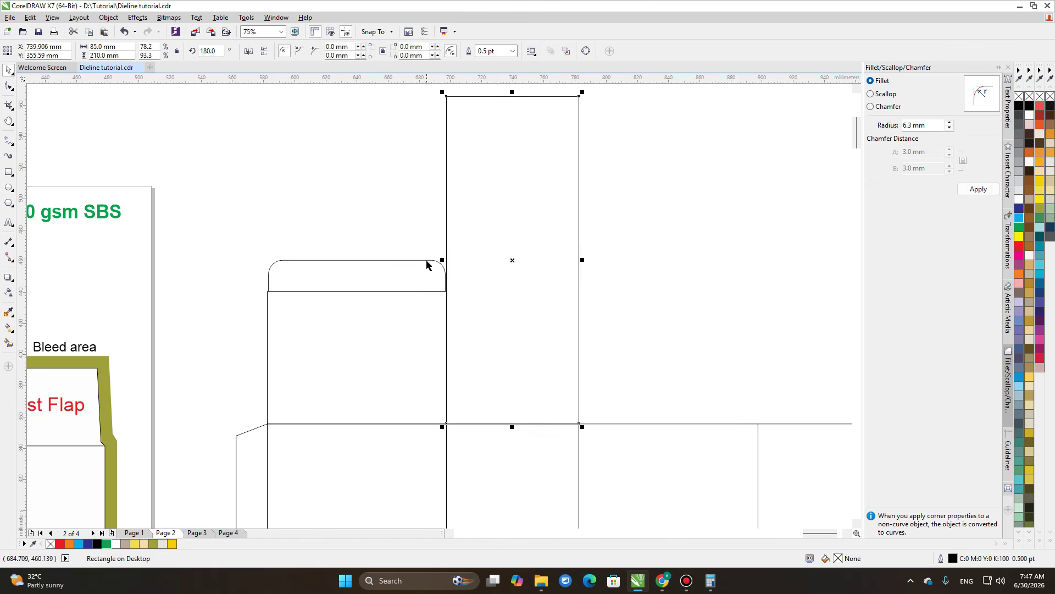
Set the height of the mirrored side panel copy to 46 mm, keeping its lower edge on the side panel
left_click(299, 318)
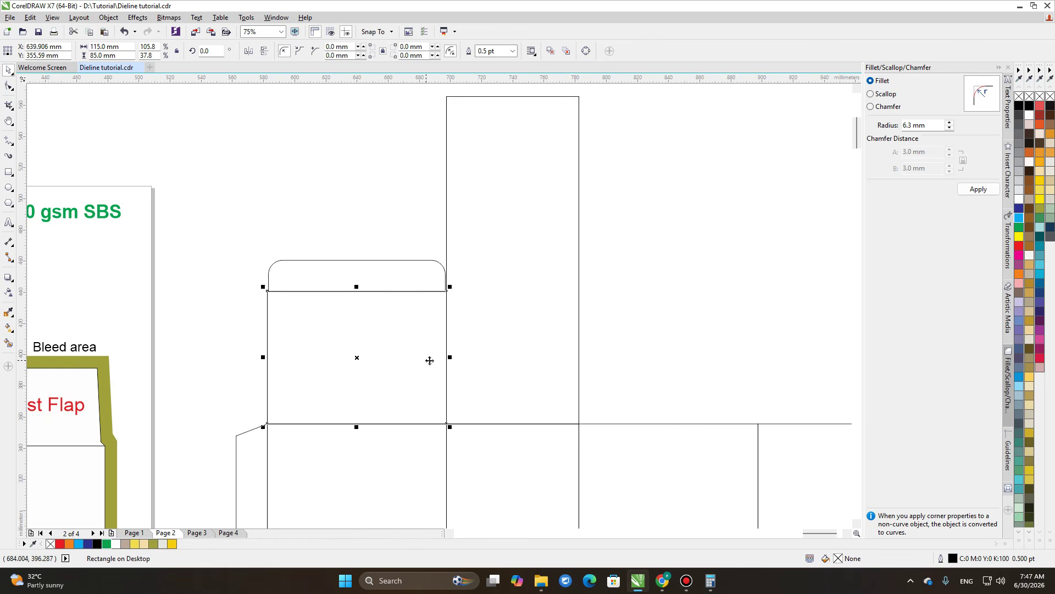
type("46")
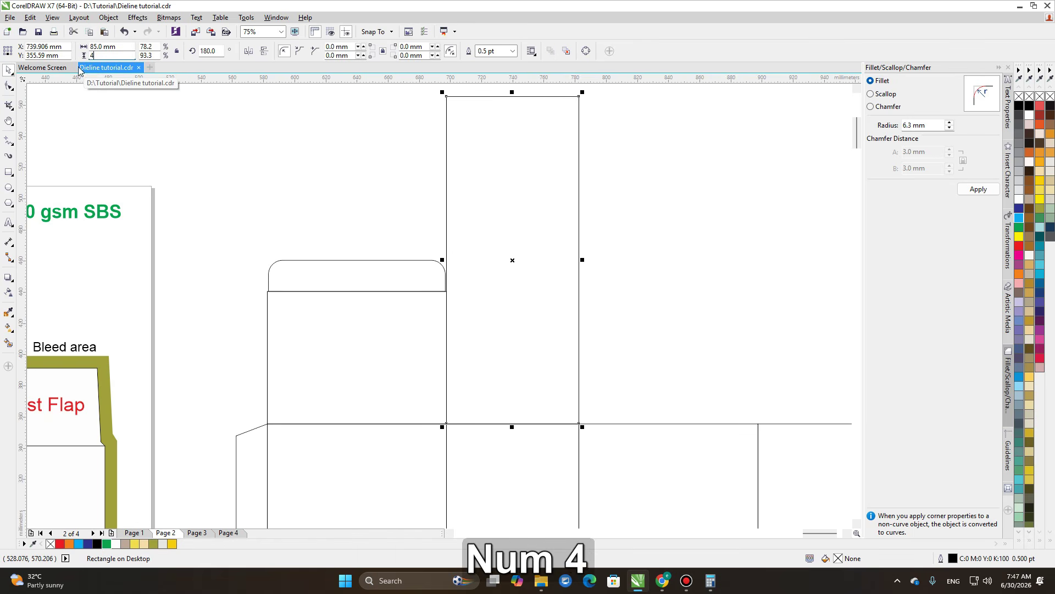
key("Return")
Convert the dust flap rectangle to curves and set its width to 83 mm about its centre
middle_click(653, 381)
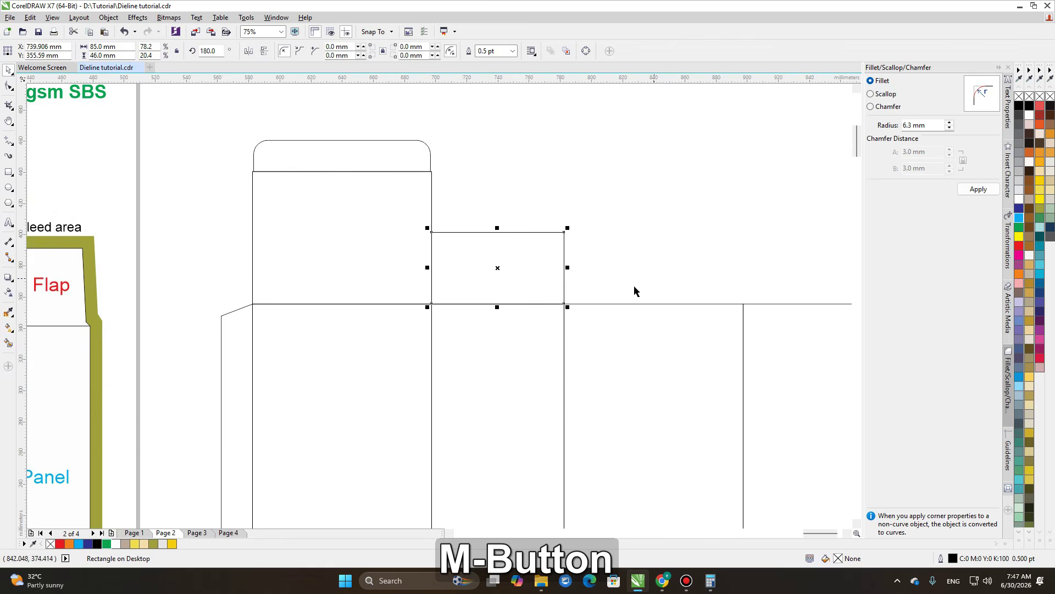
scroll(476, 277, "up", 2)
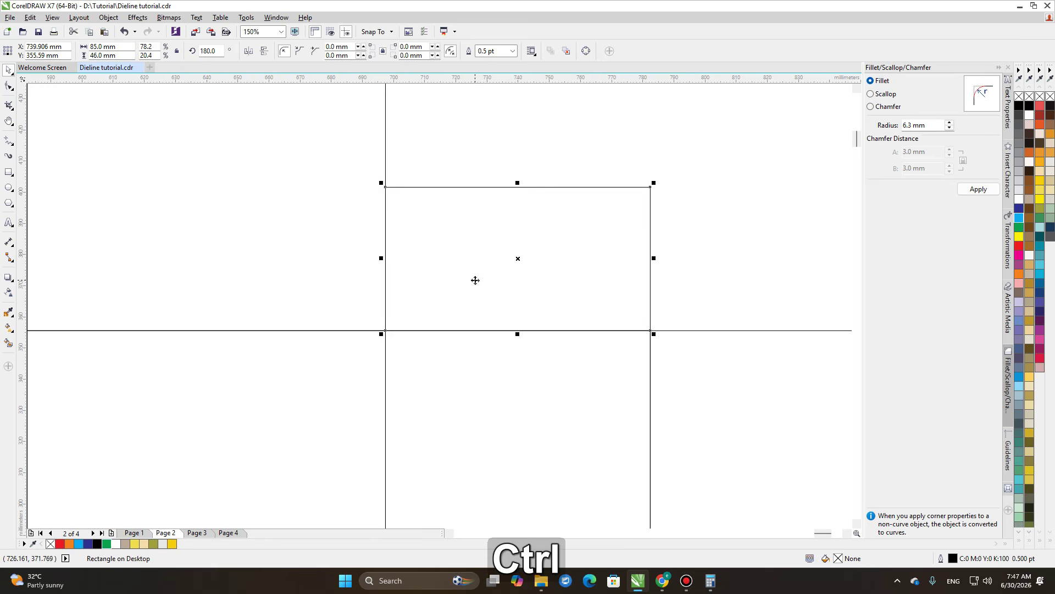
key("ctrl+q")
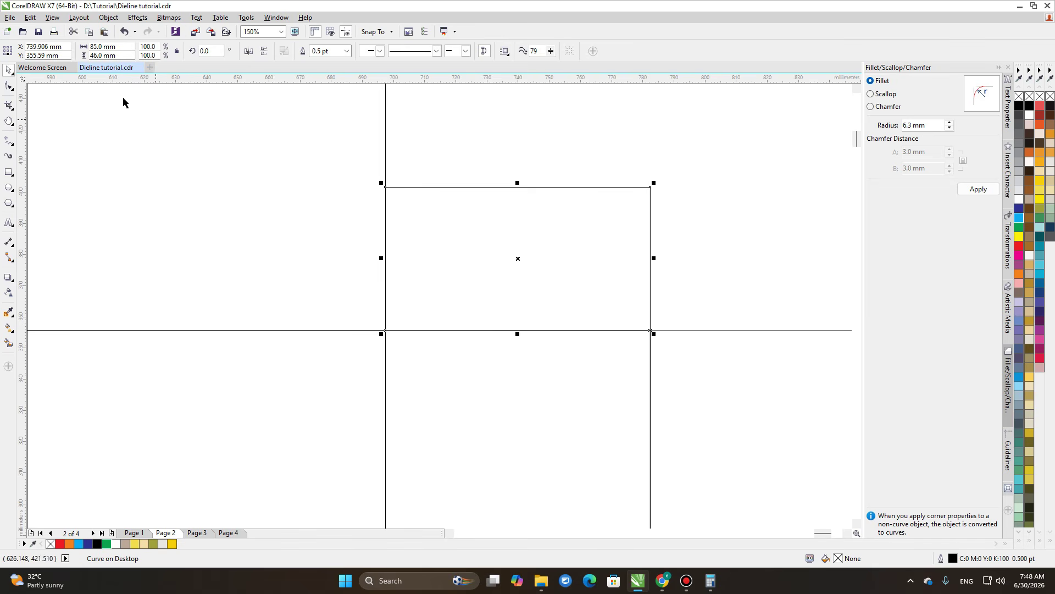
left_click_drag(134, 47, 88, 47)
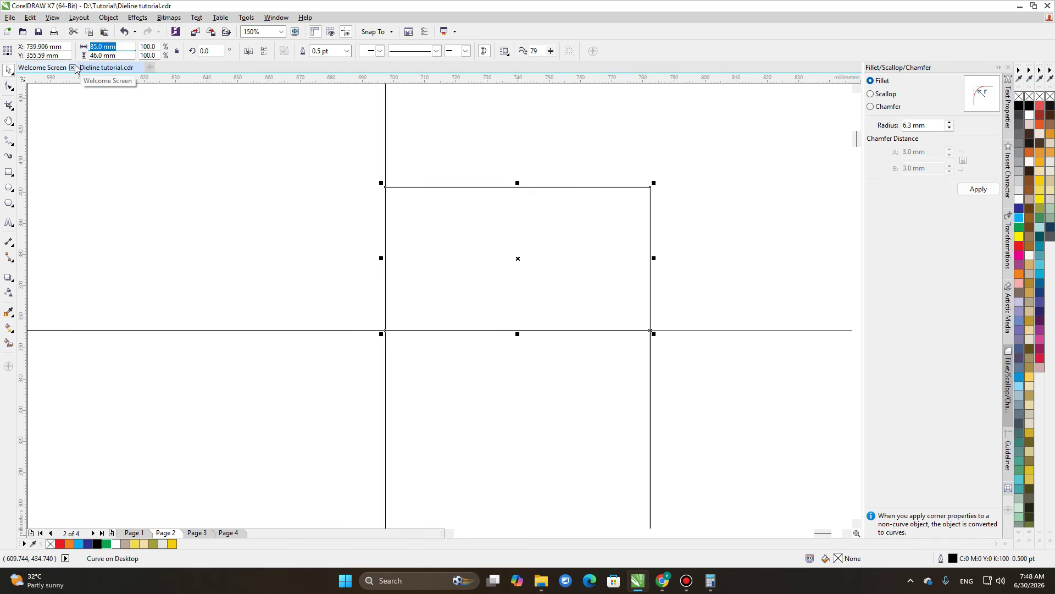
type("83")
key("Return")
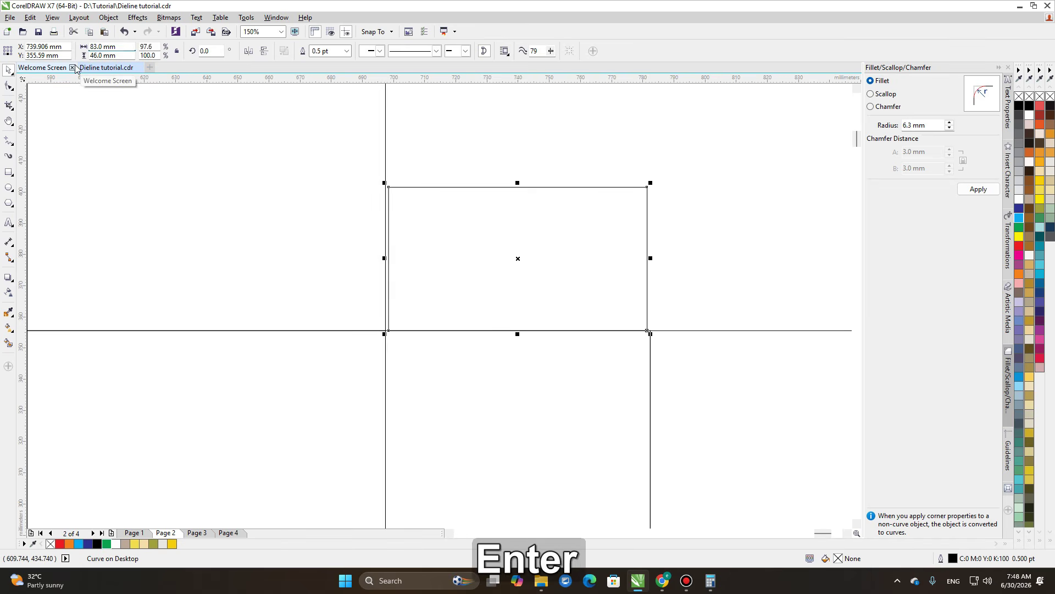
Deselect the dust flap and set the nudge distance to 3 mm
left_click(718, 267)
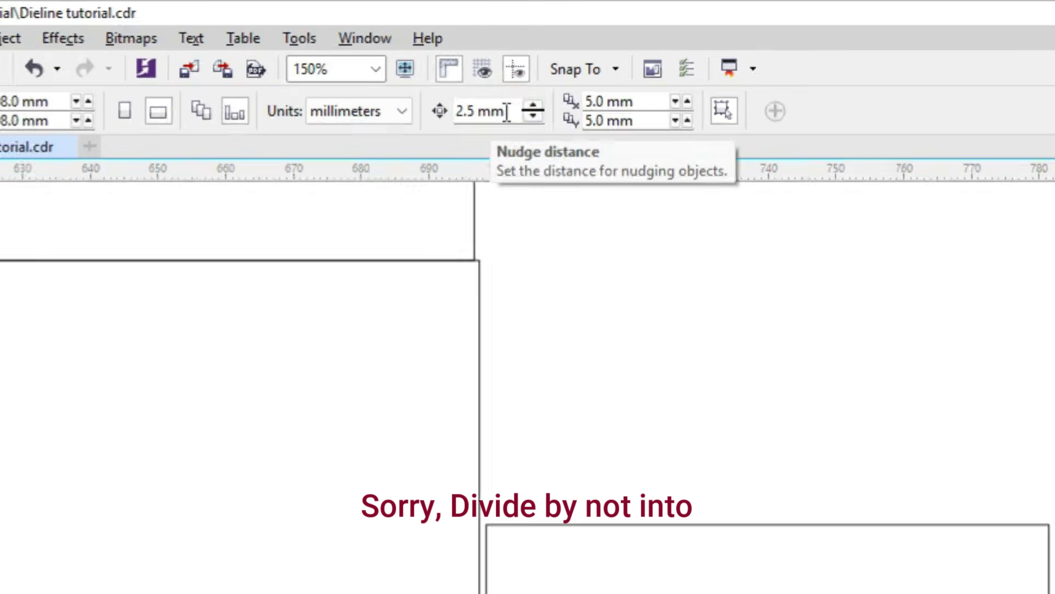
left_click(343, 52)
left_click_drag(572, 133, 499, 159)
type("3")
key("Return")
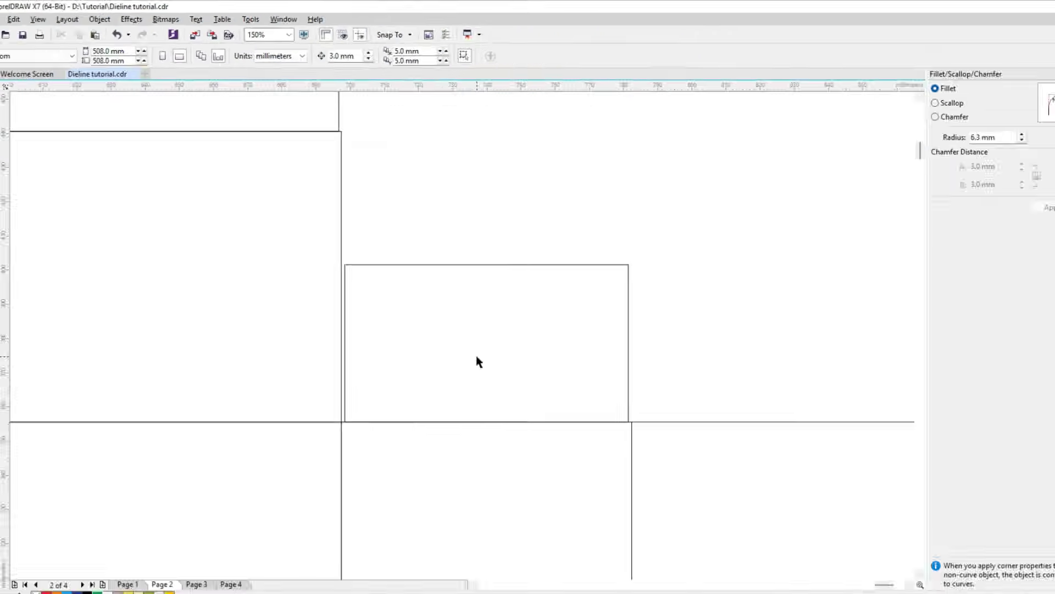
Add a node on the dust flap's left edge, 3 mm above its lower-left corner, using the Shape tool
scroll(476, 356, "up", 1)
left_click(408, 351)
left_click(8, 87)
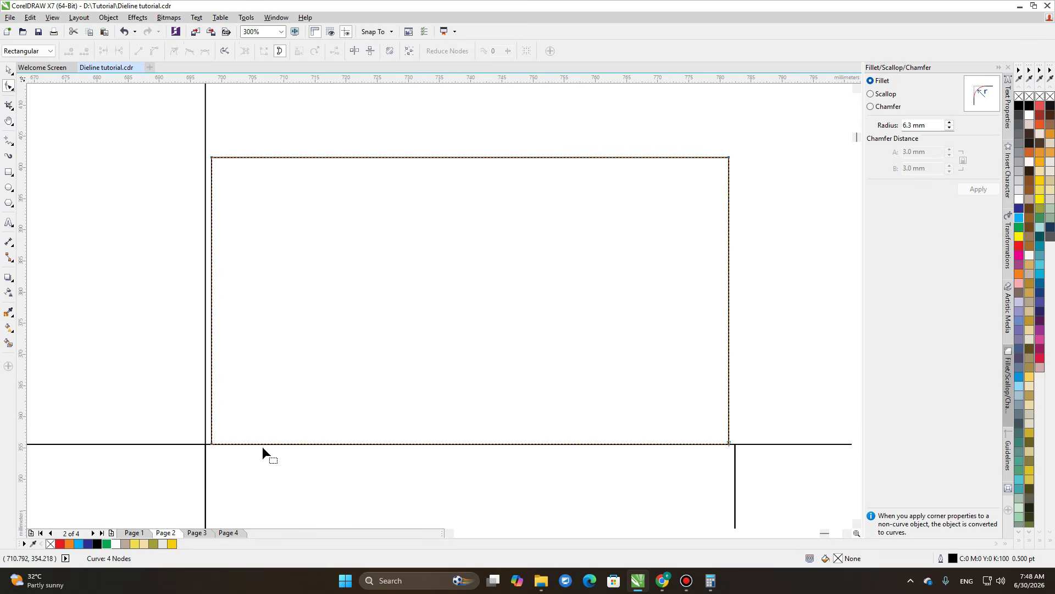
scroll(211, 444, "up", 2)
scroll(209, 442, "up", 1)
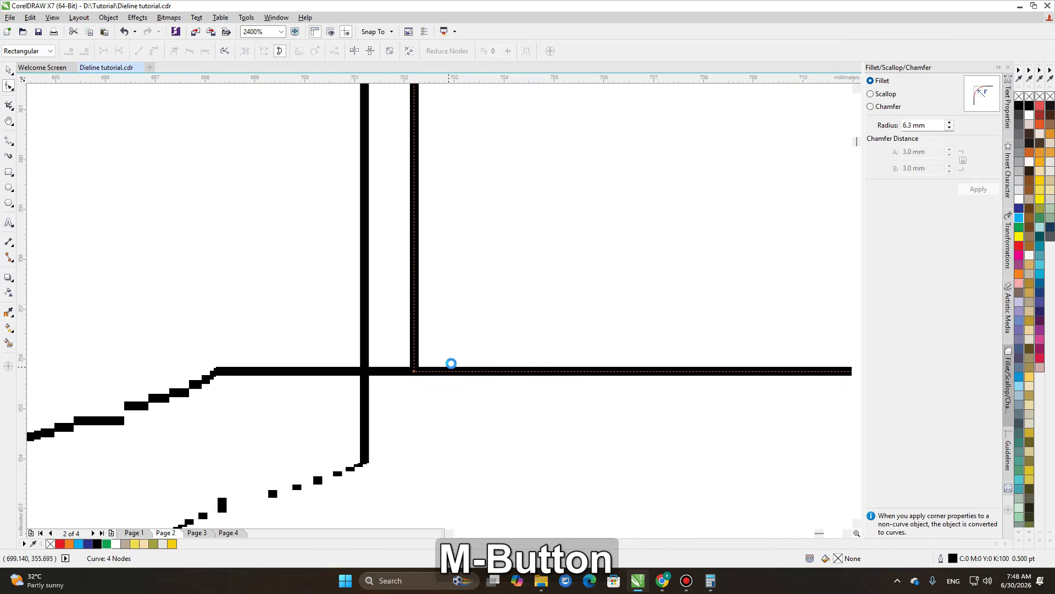
double_click(415, 324)
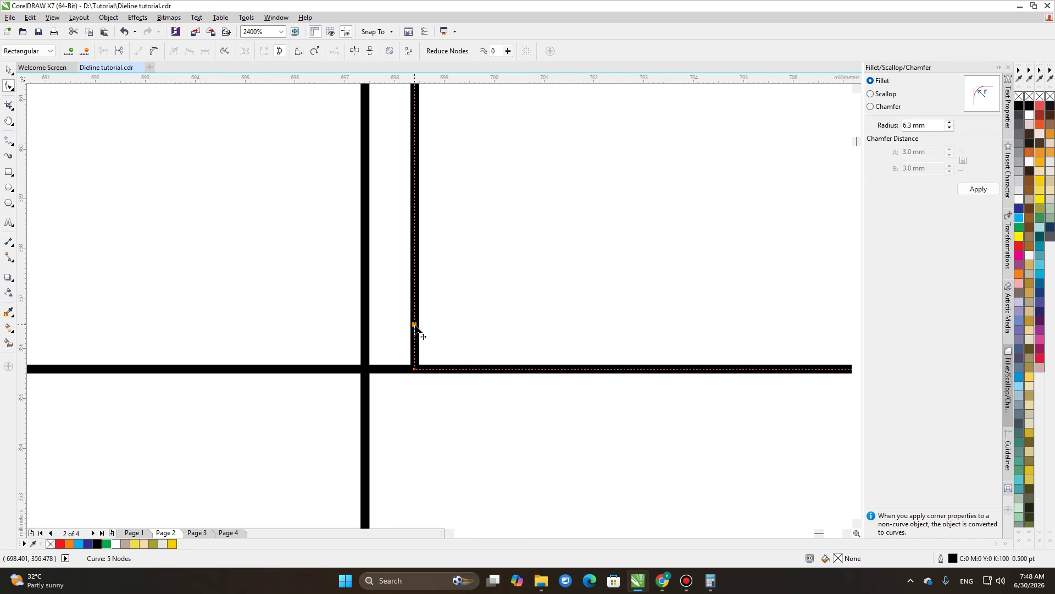
left_click_drag(415, 325, 415, 370)
key("Up")
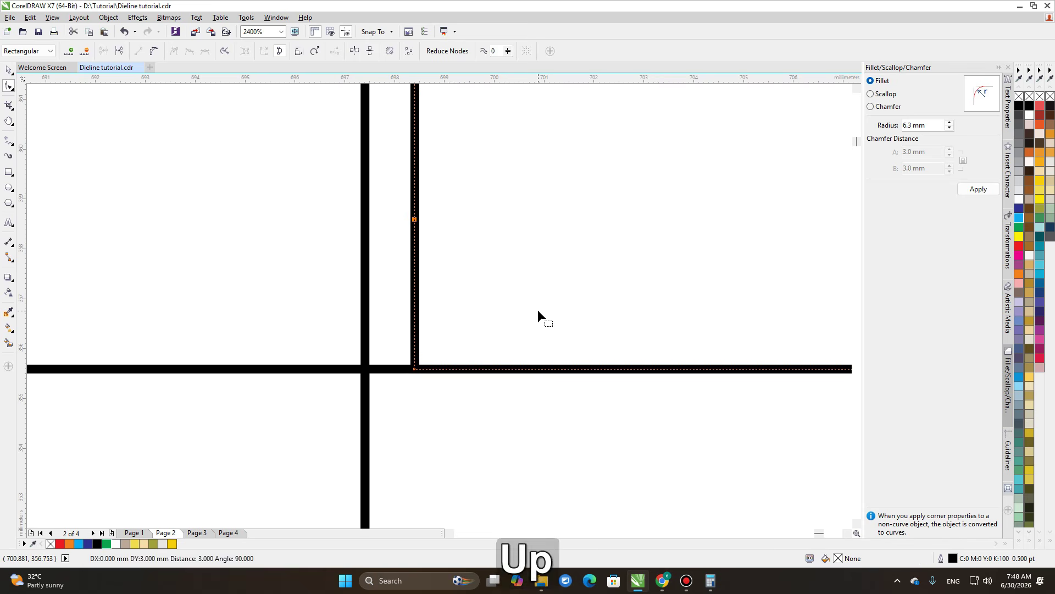
Move the new node on the dust flap's left edge 3 mm inward
scroll(416, 225, "down", 2)
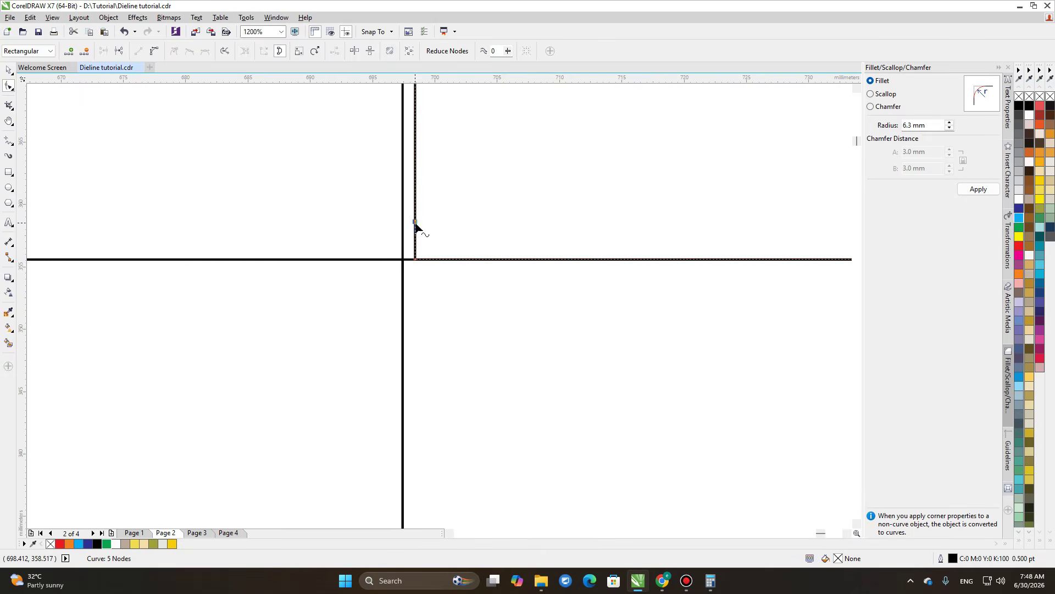
middle_click(414, 226)
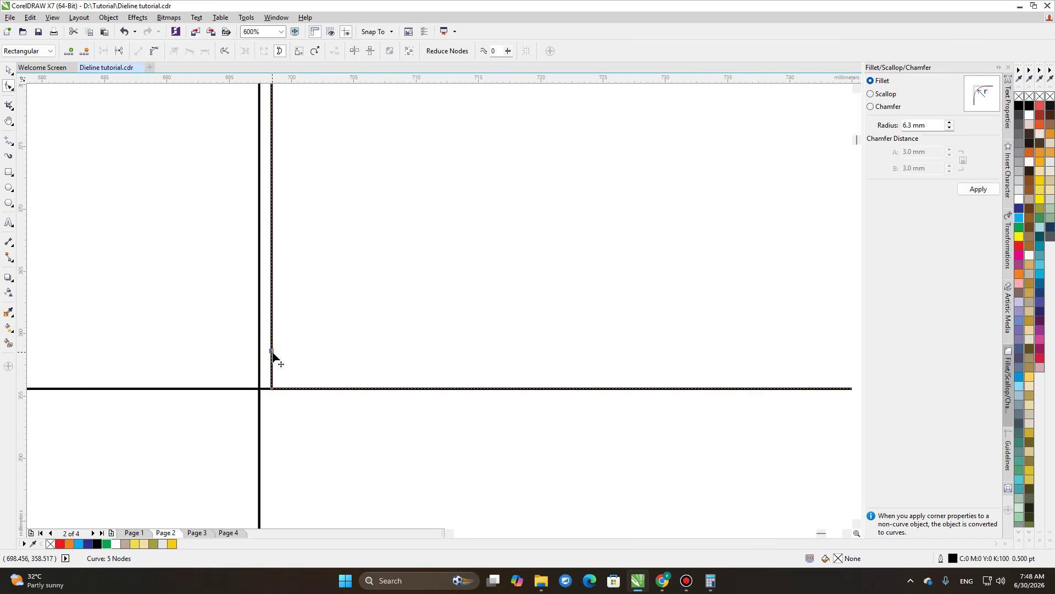
key("Right")
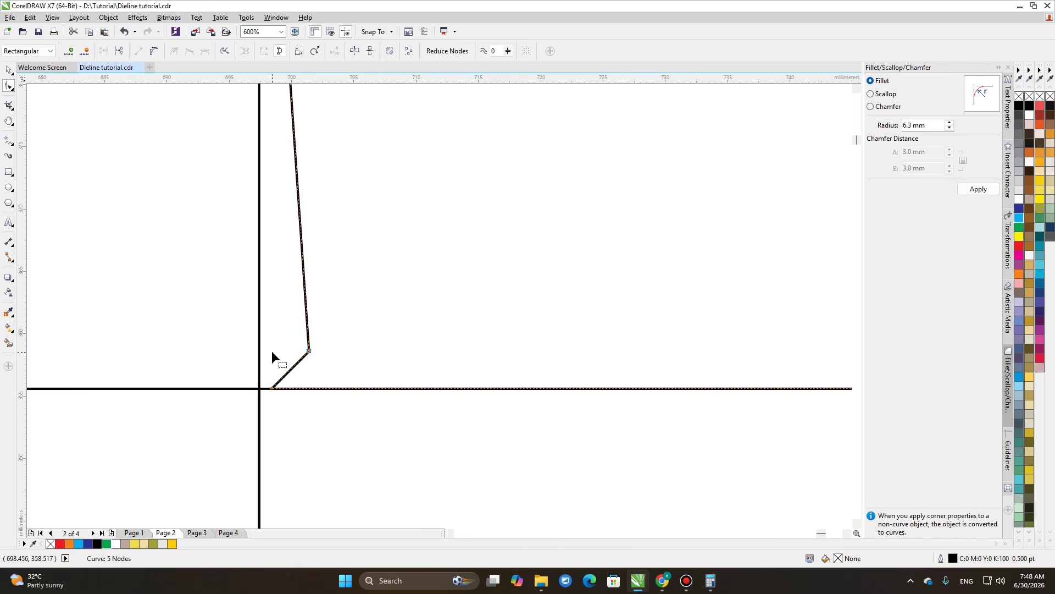
Shift the dust flap's upper-left corner inward by 3 mm plus one micro nudge to taper the left edge
scroll(473, 252, "down", 2)
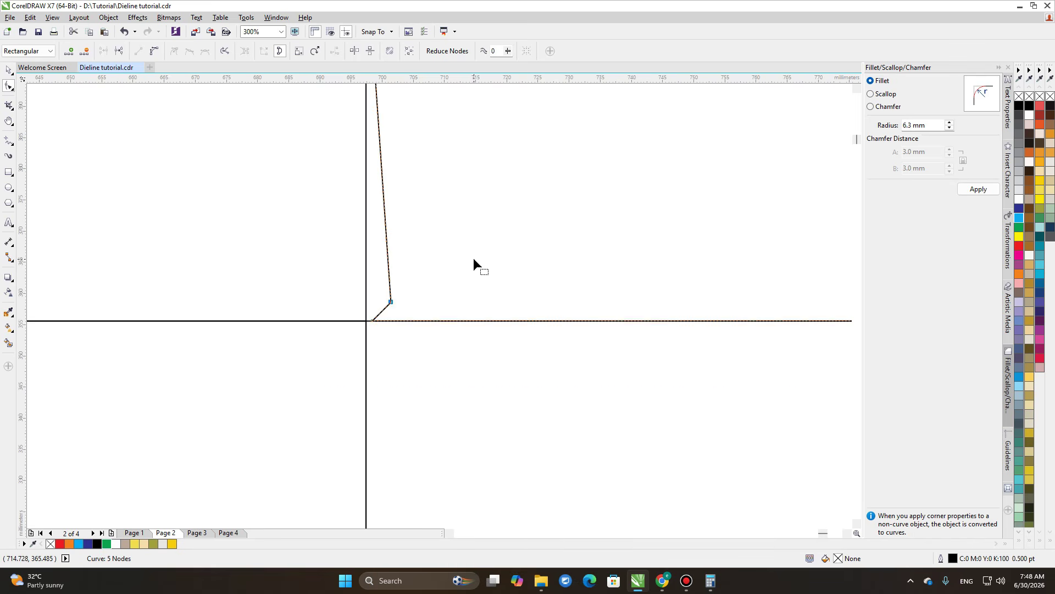
middle_click(487, 231)
key("Right")
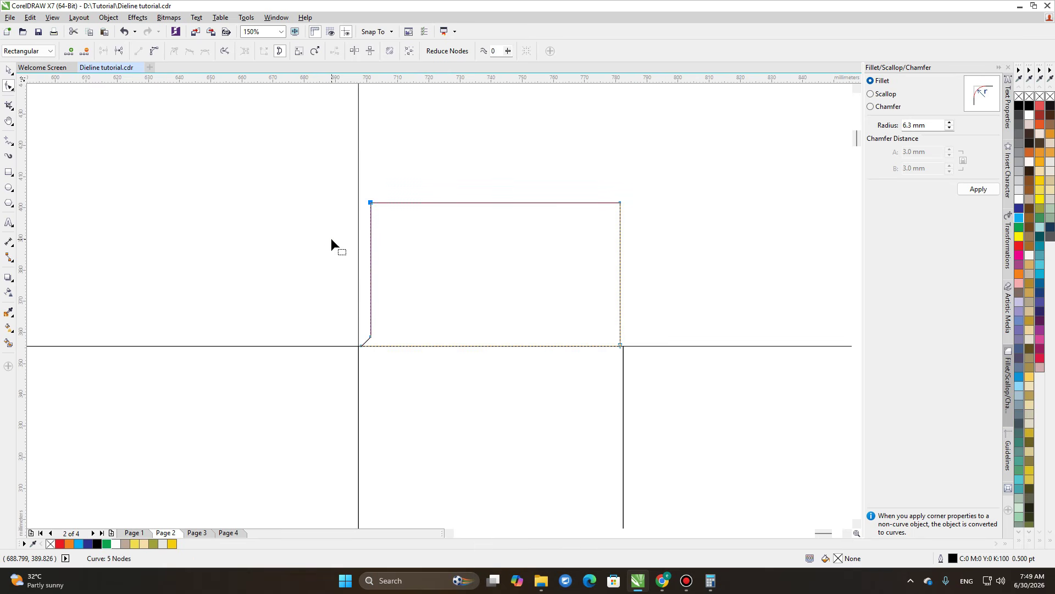
key("ctrl")
key("ctrl+Right")
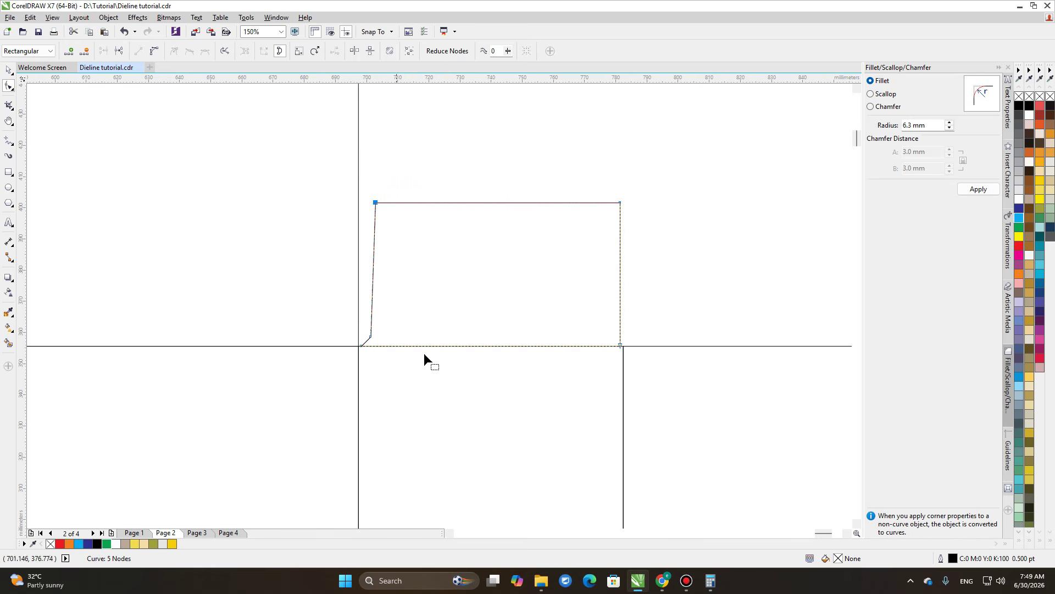
Add a node on the dust flap's right edge, 3 mm above its lower-right corner
scroll(428, 352, "down", 2)
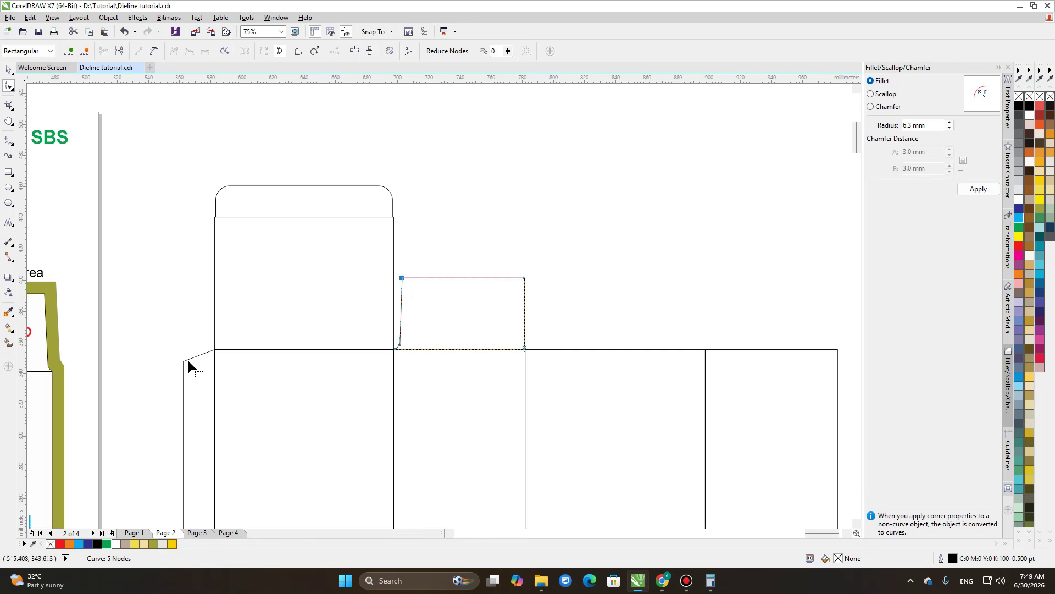
scroll(497, 305, "up", 2)
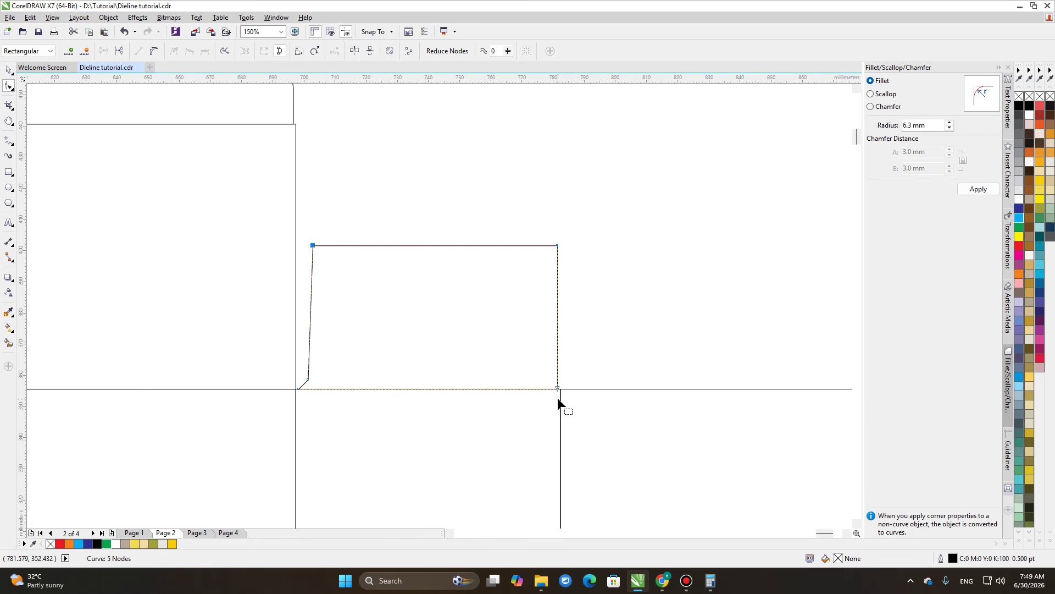
scroll(558, 397, "up", 2)
scroll(557, 385, "up", 4)
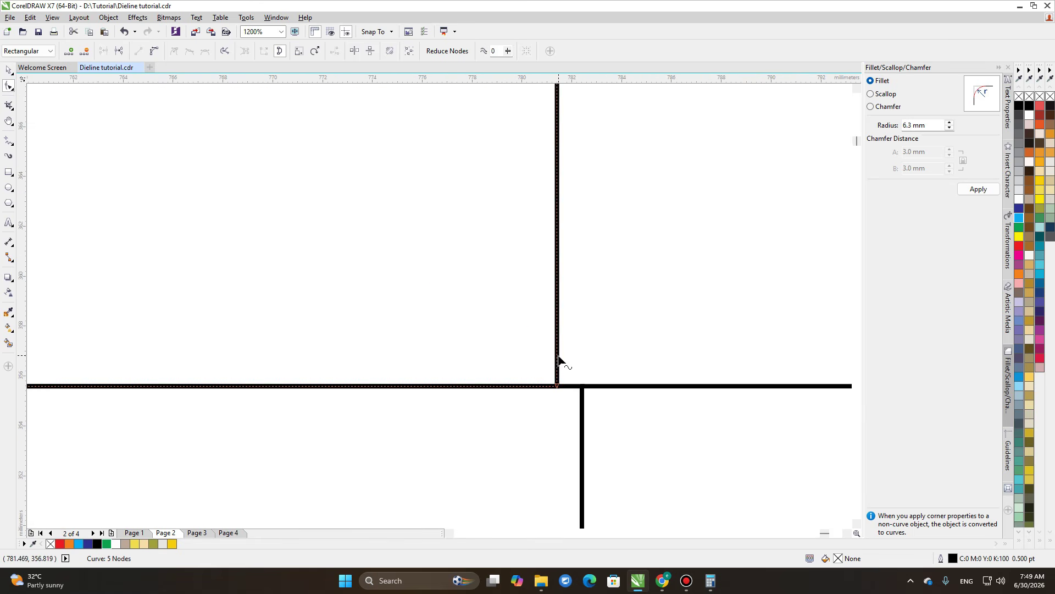
left_click_drag(556, 358, 559, 385)
key("Up")
Add a second node on the dust flap's right edge, 3 mm plus one micro nudge above the first one
scroll(562, 335, "down", 3)
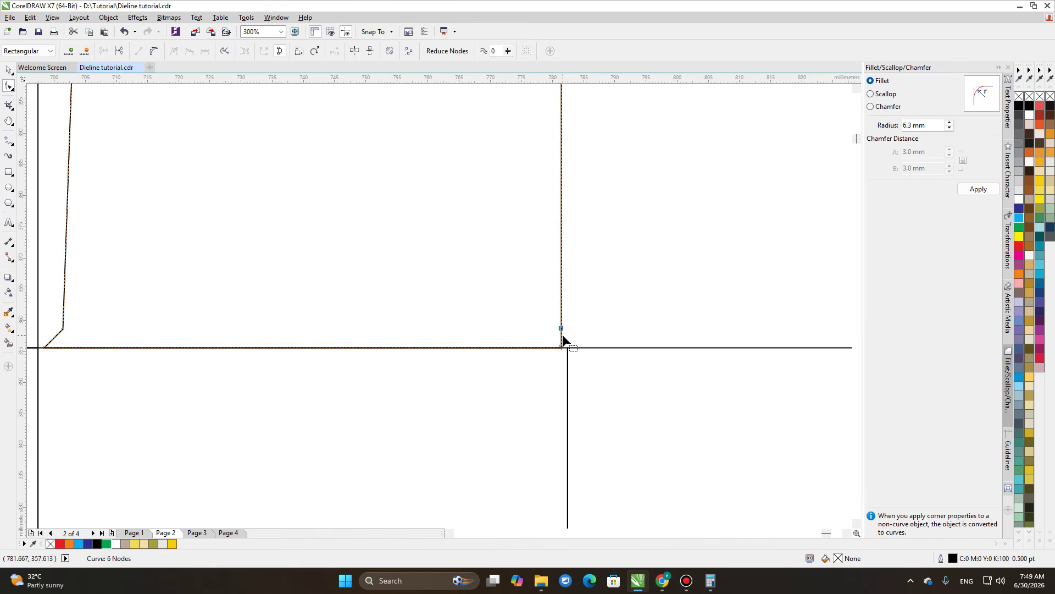
scroll(557, 323, "up", 3)
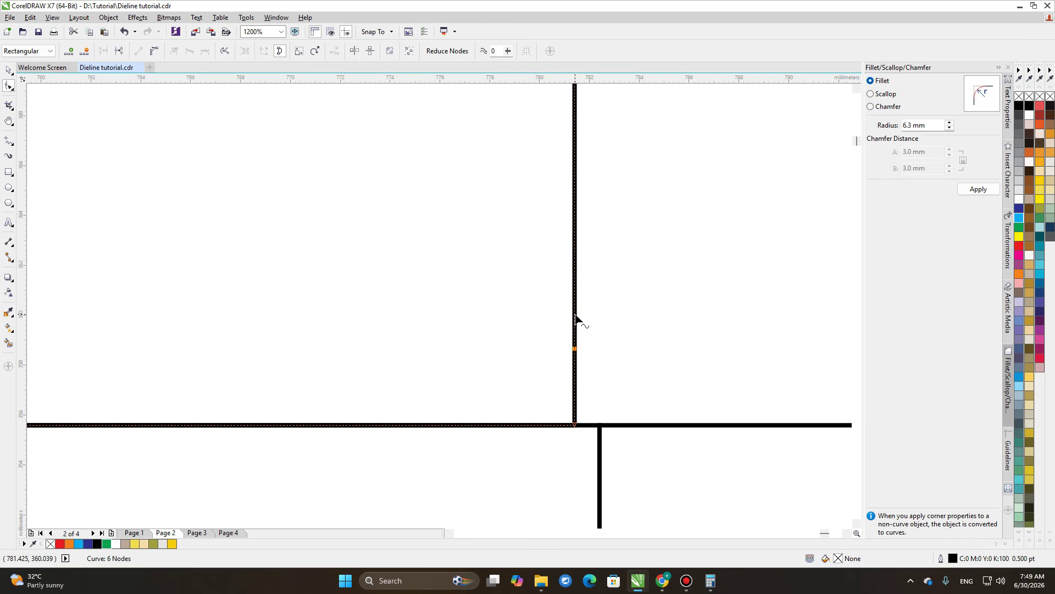
left_click(575, 319)
left_click_drag(576, 320, 577, 350)
scroll(591, 342, "down", 3)
key("Up")
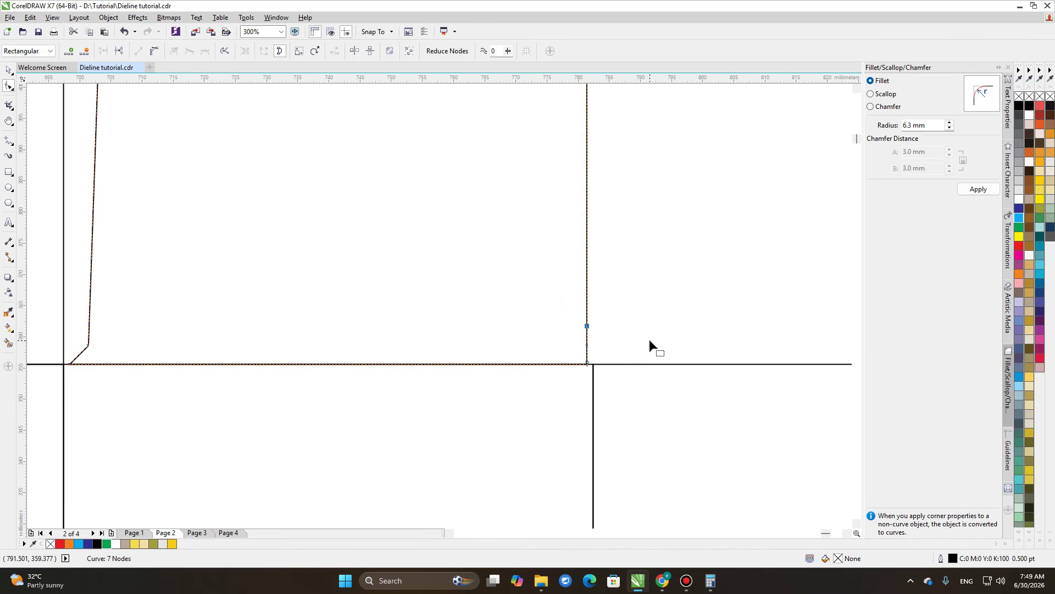
key("Up")
key("ctrl+z")
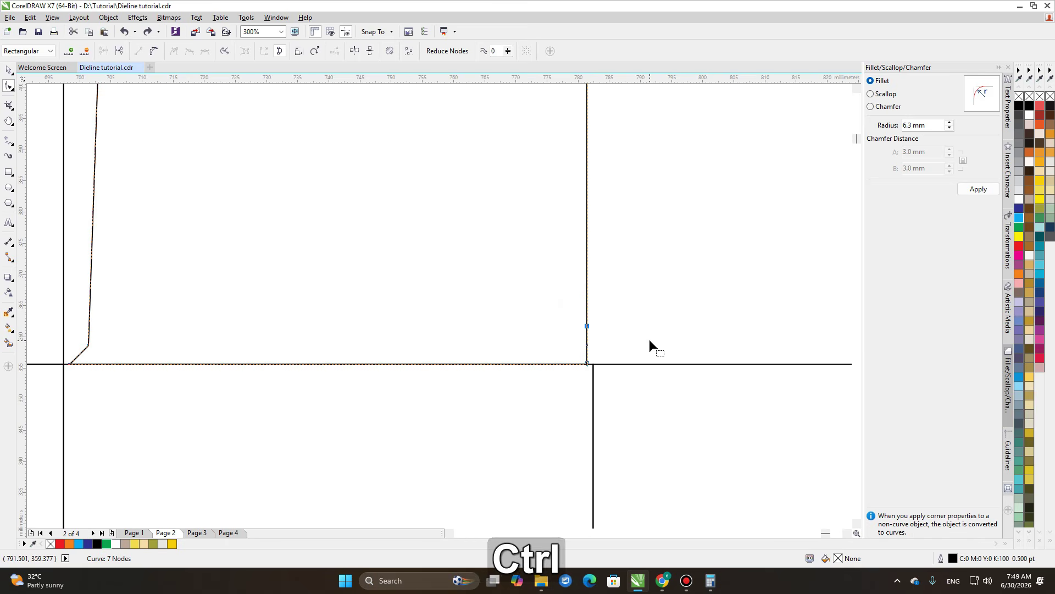
key("ctrl+Up")
Check the reference dust flaps, and move the upper added node on the new flap's right edge 3 mm inward
scroll(606, 240, "down", 2)
left_click_drag(168, 298, 504, 286)
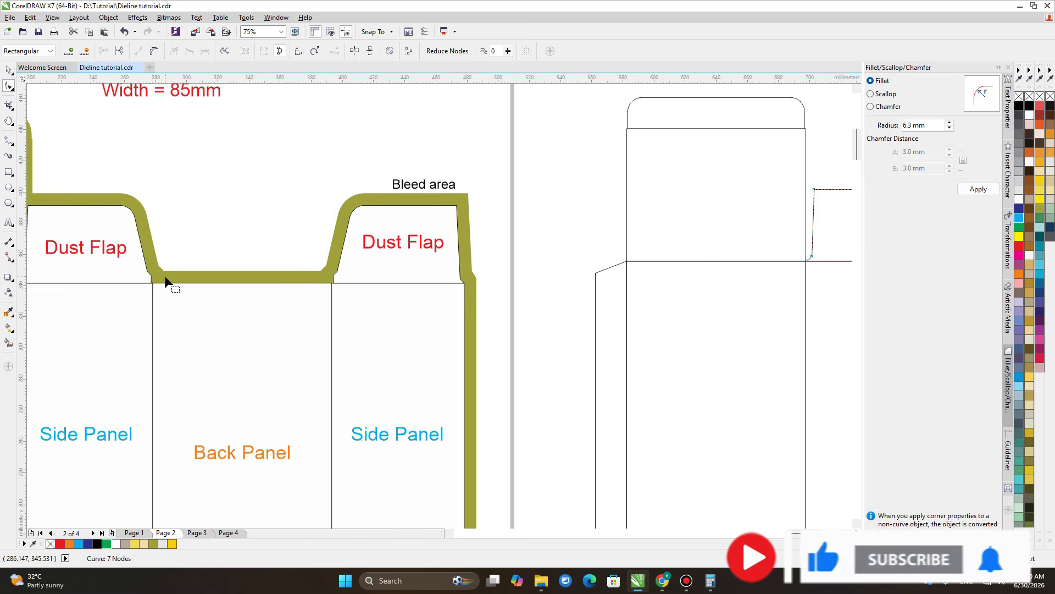
left_click_drag(689, 281, 230, 280)
scroll(476, 253, "up", 2)
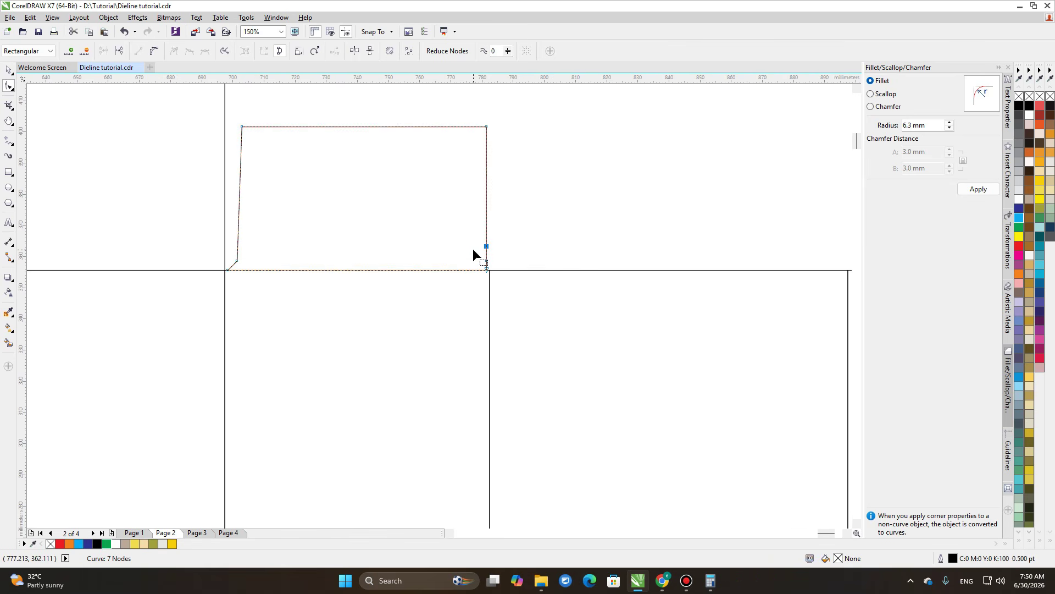
key("Left")
Move the dust flap's upper-right corner 9 mm inward to slant the right edge
middle_click(490, 247)
left_click_drag(577, 160, 489, 226)
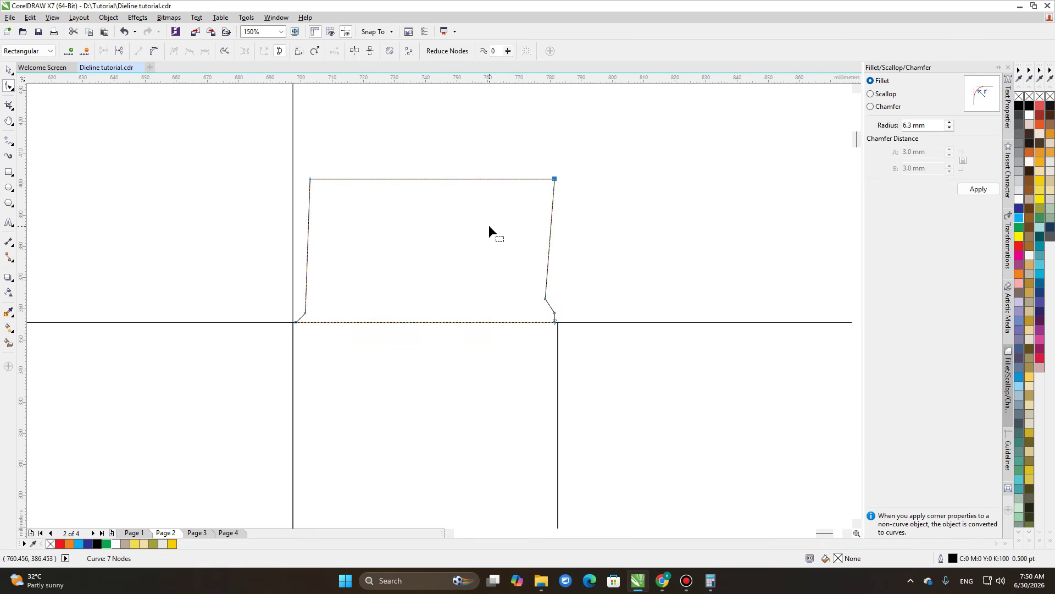
key("Left")
key("Left")
key("Left")
Round the dust flap's upper-right corner with a 7.9 mm fillet
middle_click(599, 233)
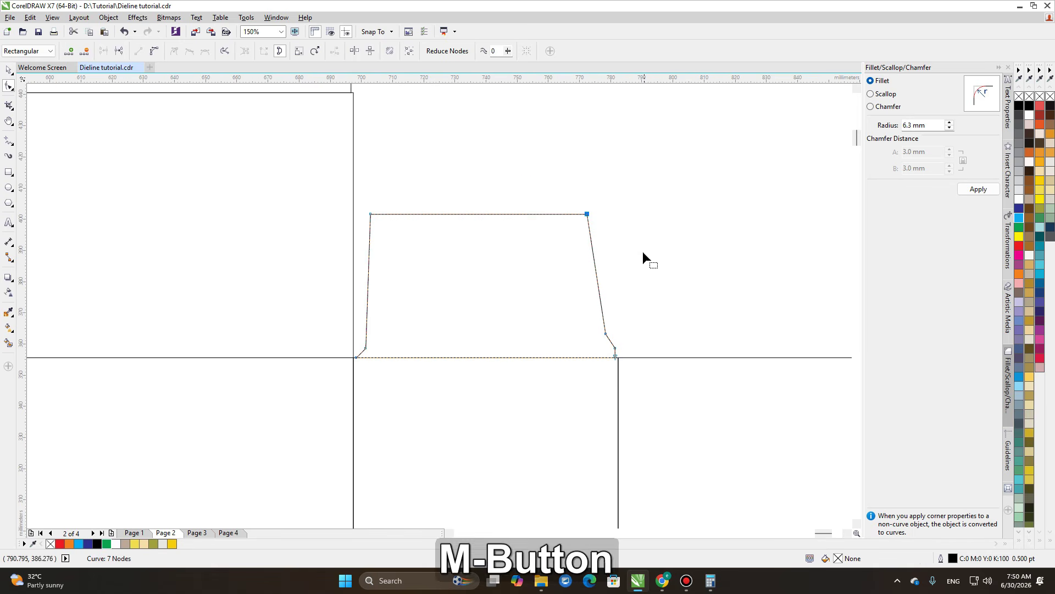
left_click_drag(626, 181, 544, 245)
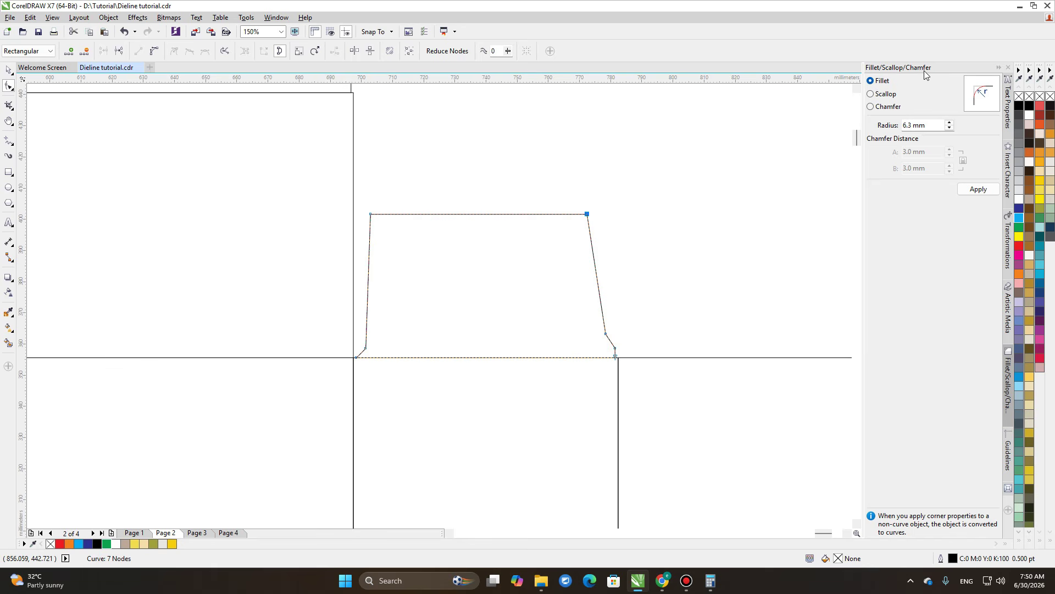
left_click(276, 17)
mouse_move(304, 164)
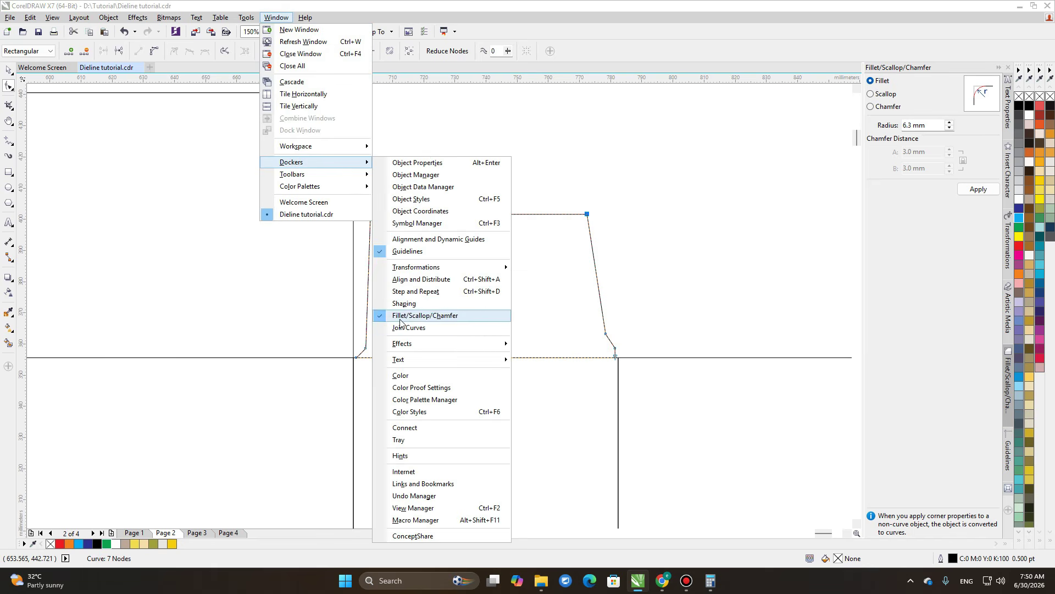
left_click(911, 187)
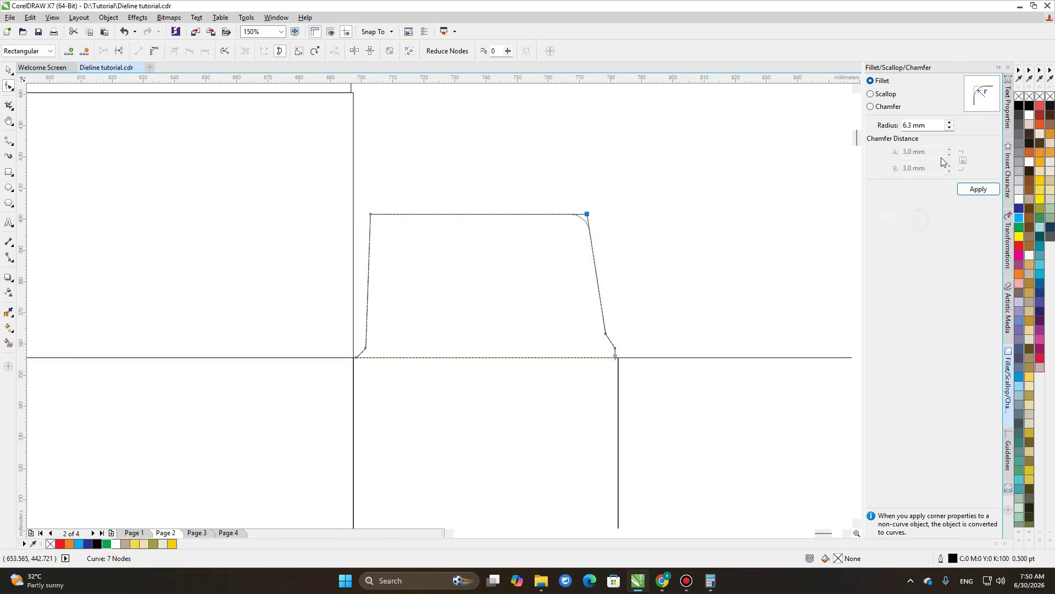
left_click(949, 123)
left_click(949, 123)
left_click(949, 124)
scroll(565, 221, "up", 3)
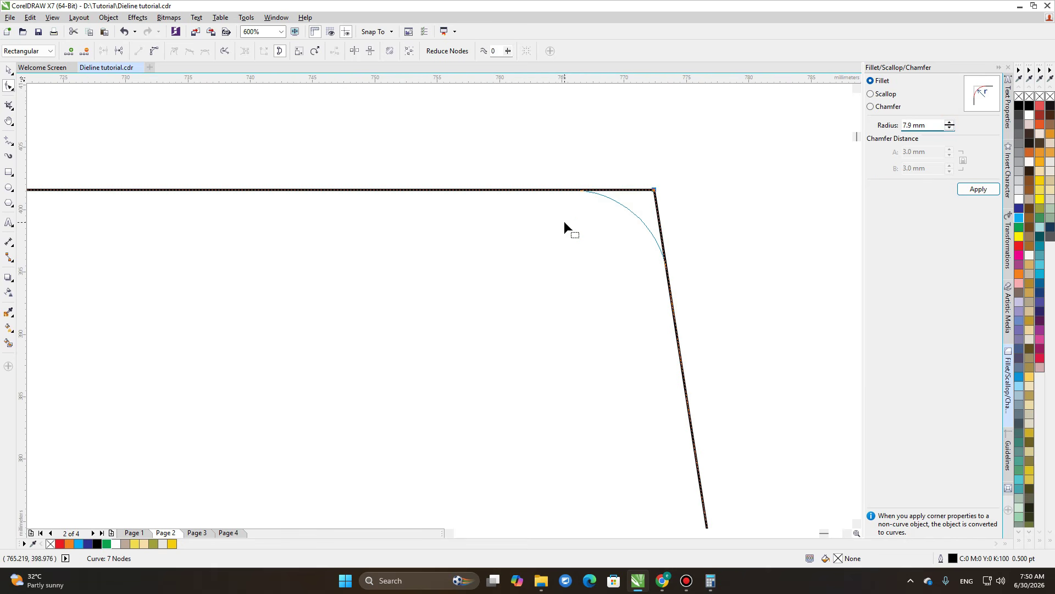
scroll(663, 229, "down", 2)
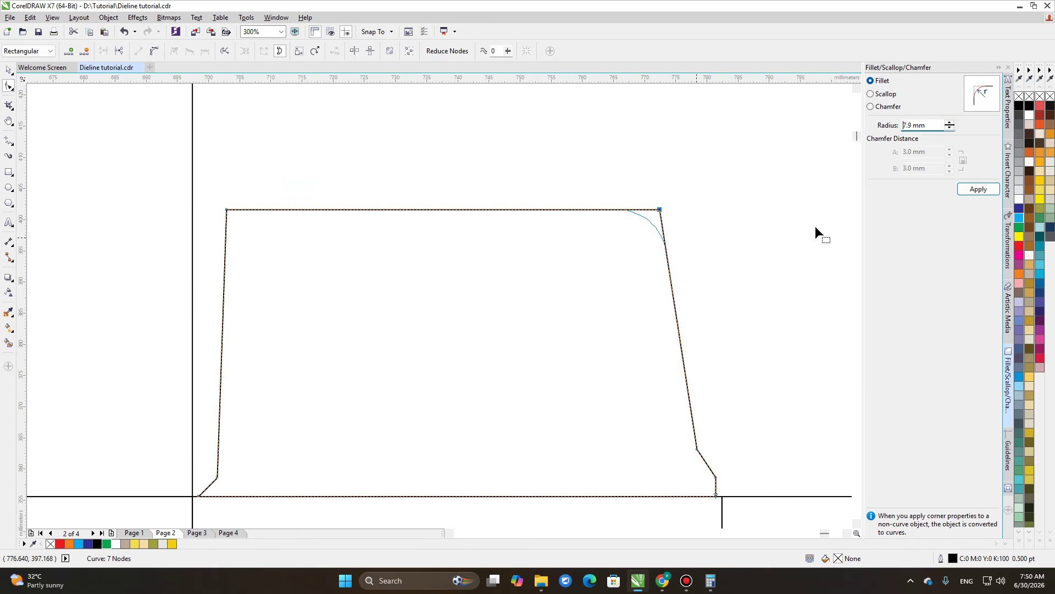
left_click(977, 189)
scroll(648, 242, "down", 6)
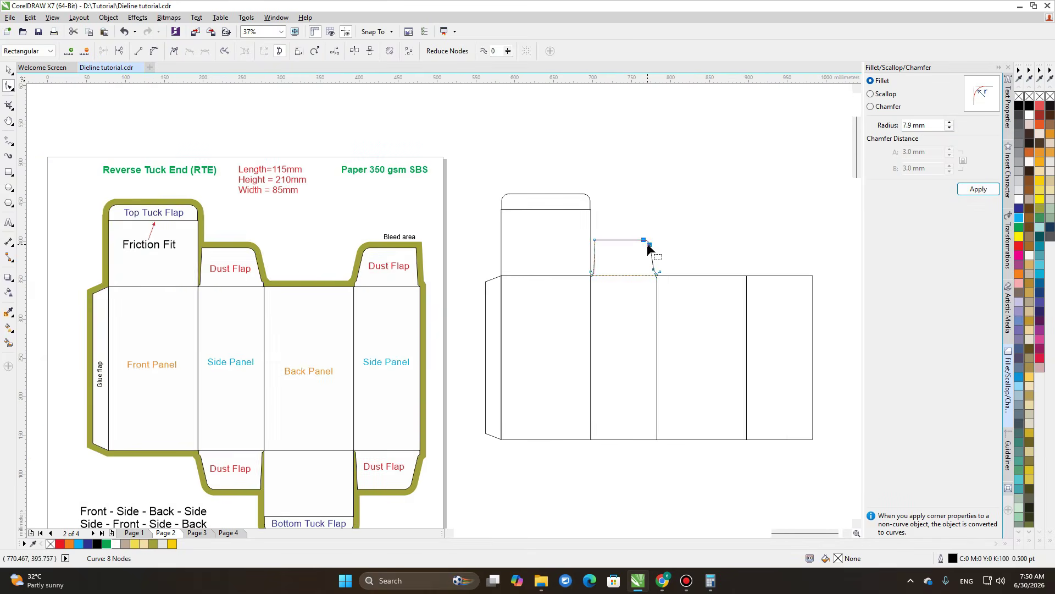
middle_click(691, 243)
scroll(516, 251, "up", 2)
key("space")
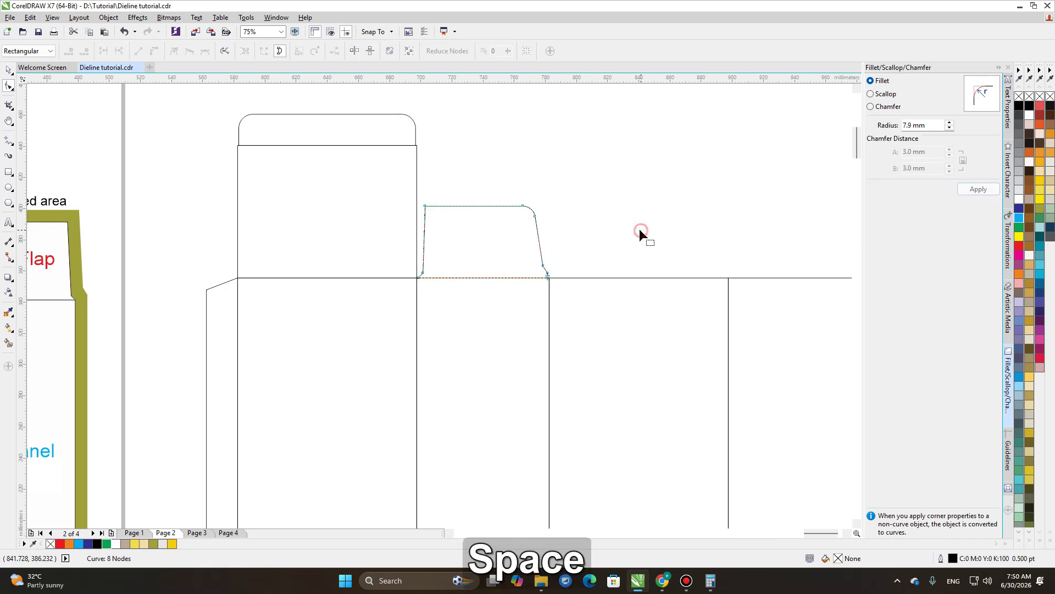
left_click(8, 70)
left_click(605, 226)
middle_click(670, 224)
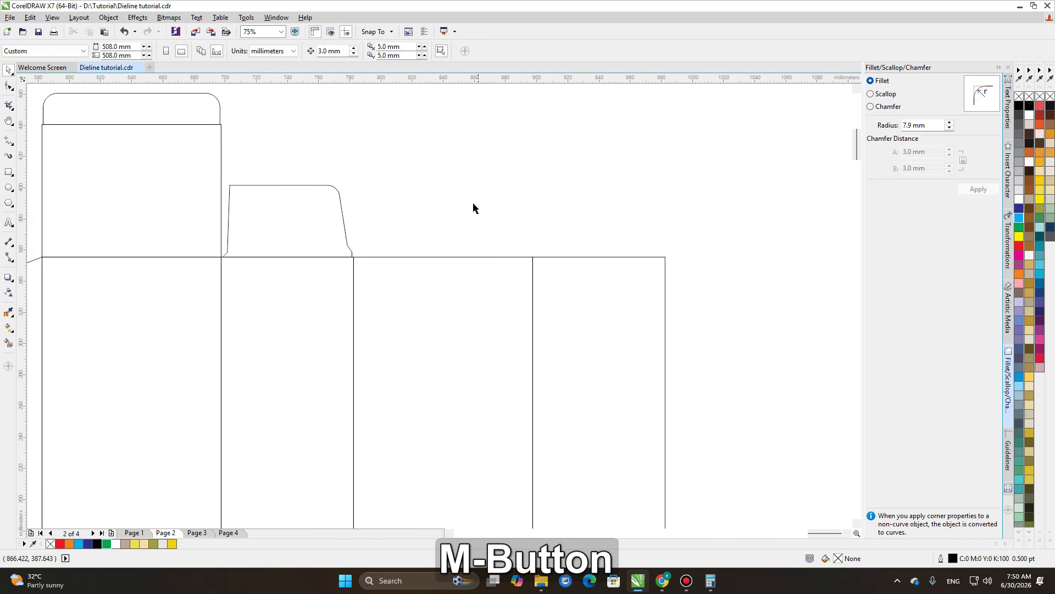
Copy the finished dust flap above the rightmost side panel and centre it horizontally on that panel
left_click(293, 226)
scroll(292, 223, "down", 2)
middle_click(373, 229)
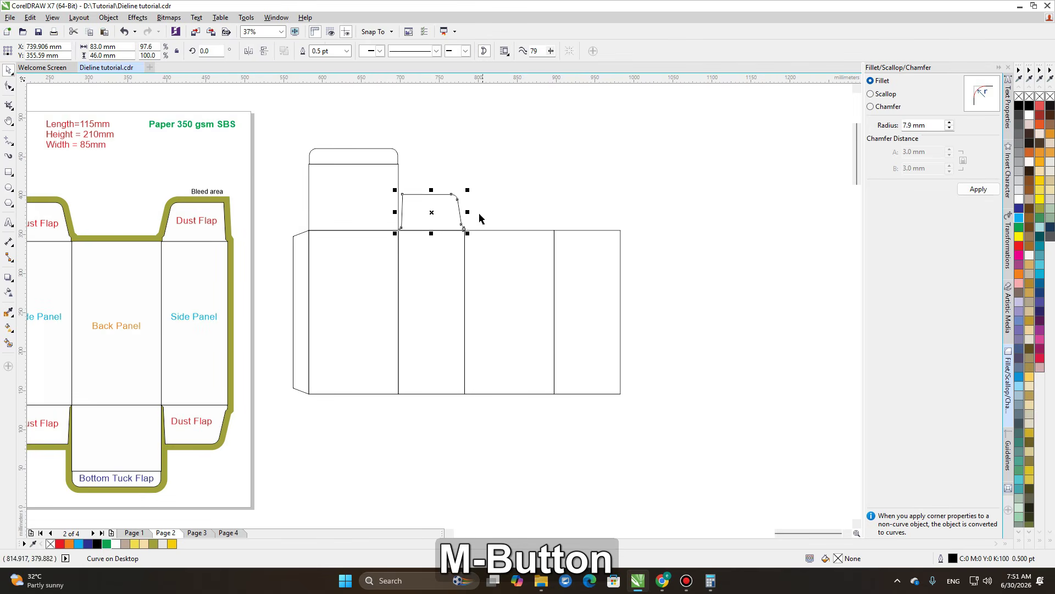
left_click_drag(430, 214, 583, 213)
left_click(599, 275, "shift")
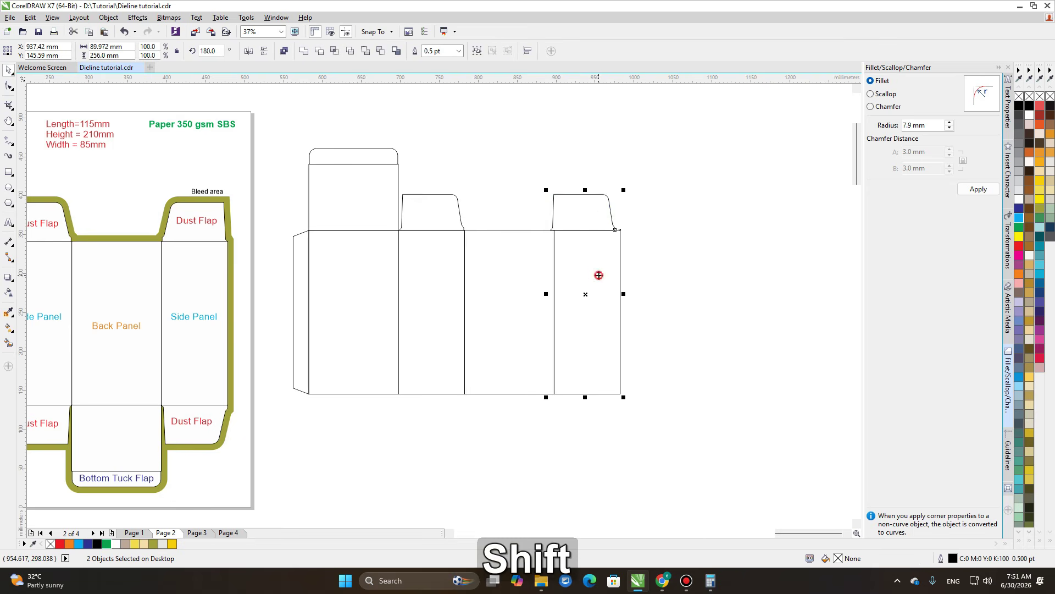
key("c")
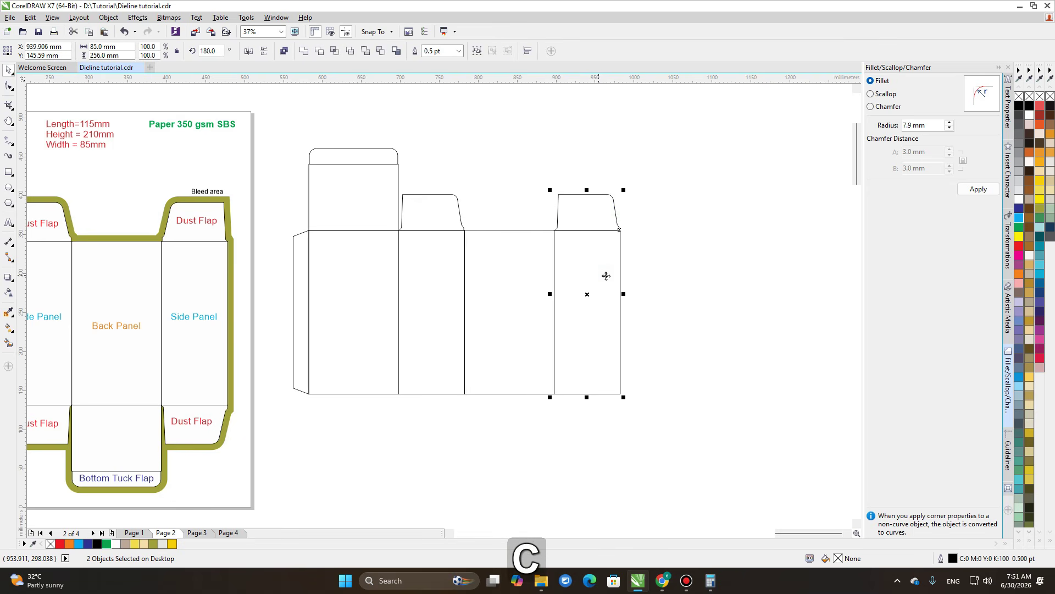
key("Escape")
Mirror the copied dust flap above the rightmost side panel horizontally
scroll(586, 231, "up", 2)
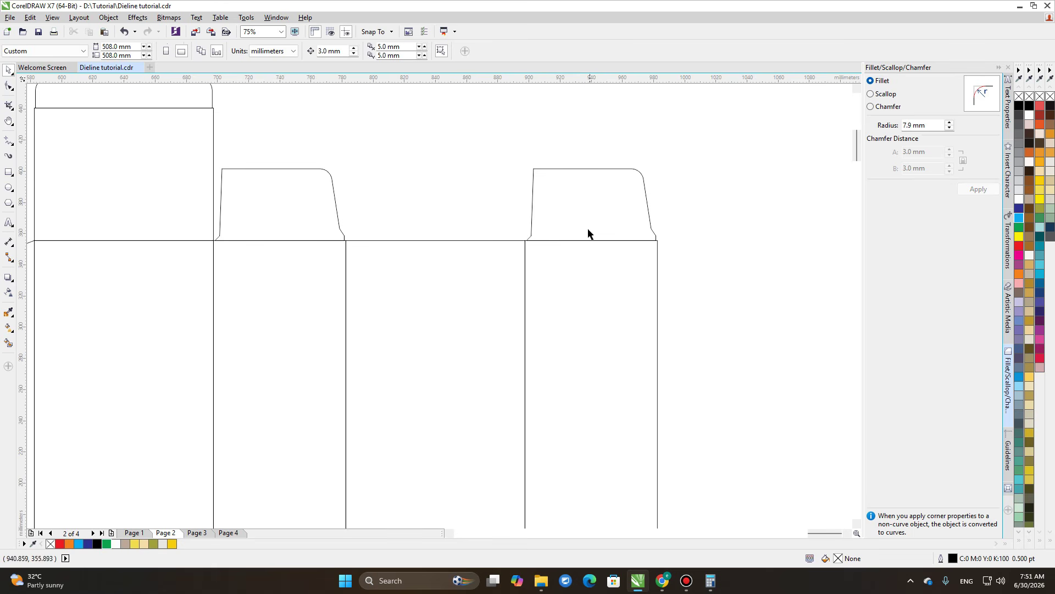
left_click(586, 207)
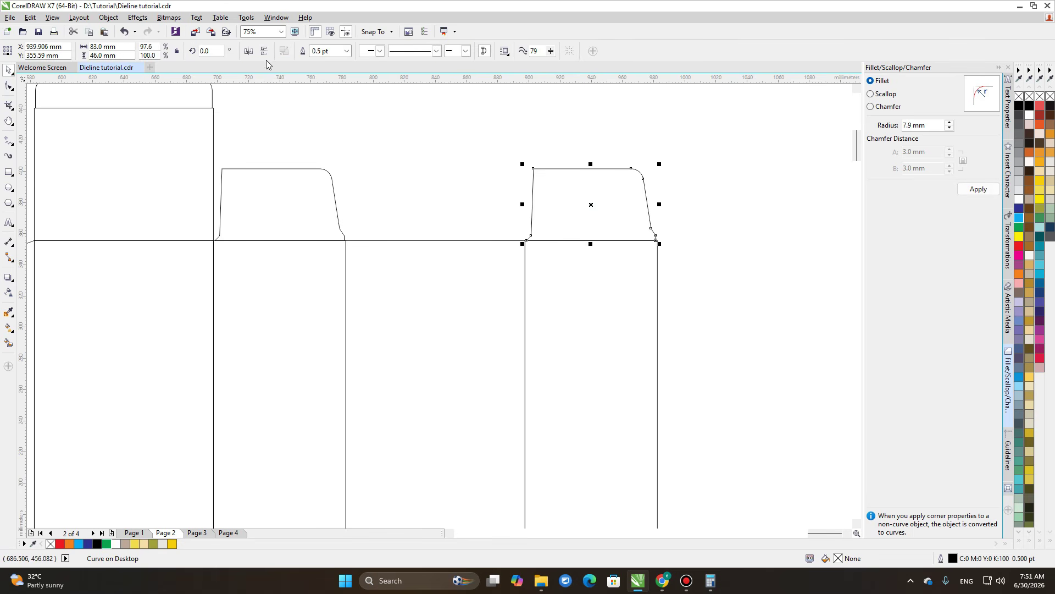
left_click(249, 51)
left_click(736, 255)
Copy the top closure panel, tuck flap and adjoining dust flap below the box, and mirror the copies horizontally and vertically
scroll(764, 233, "down", 1)
left_click_drag(607, 107, 384, 254)
left_click_drag(478, 196, 515, 444)
right_click(515, 444)
left_click_drag(578, 458, 584, 332)
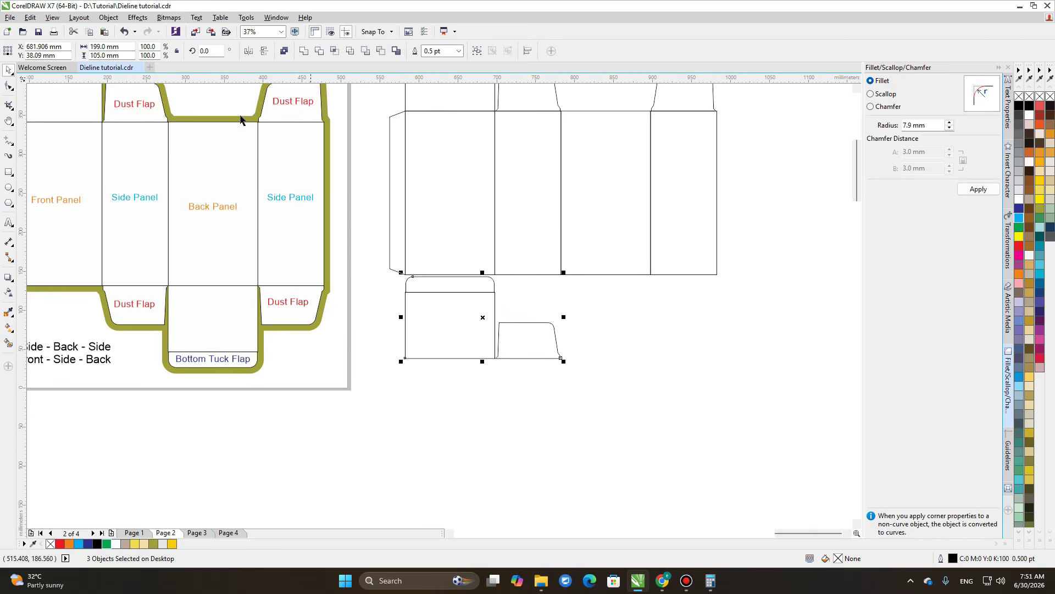
left_click(8, 51)
left_click(249, 50)
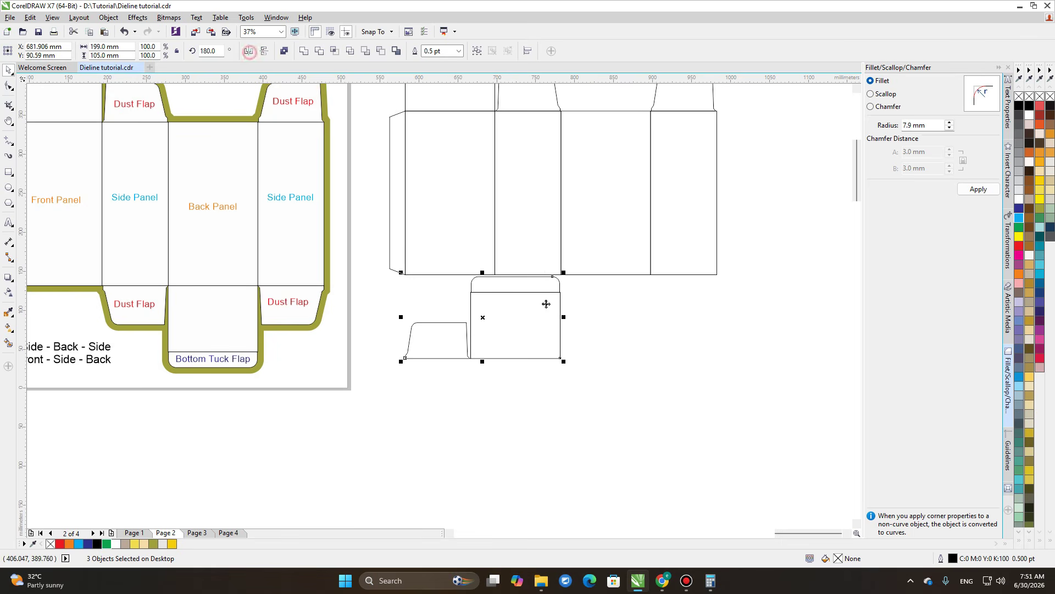
left_click(264, 51)
Move the mirrored flaps to meet the lower edges of the first side panel and the back panel exactly
left_click_drag(530, 318, 615, 337)
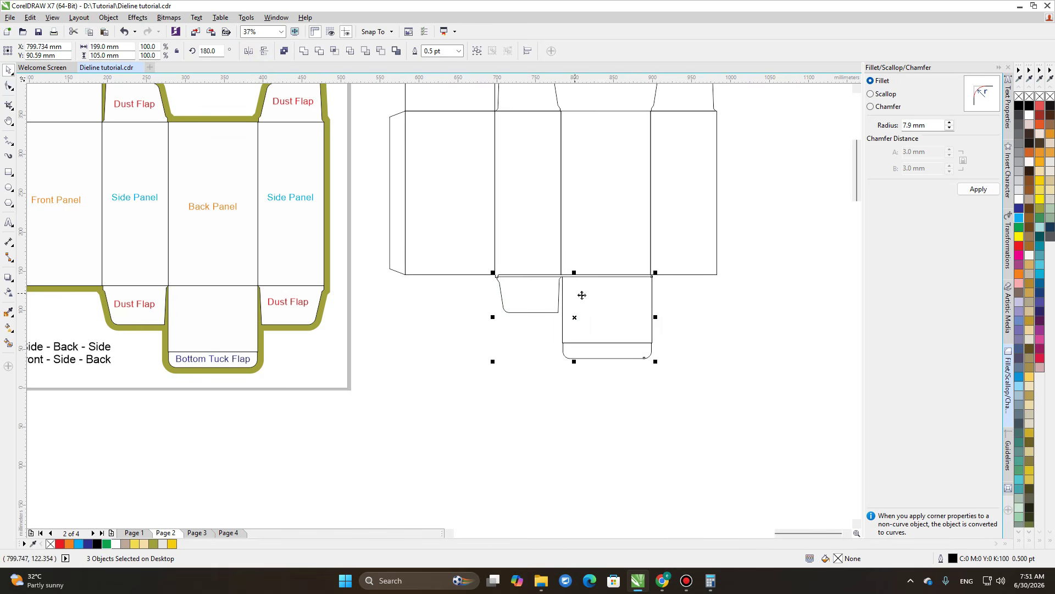
scroll(571, 288, "up", 5)
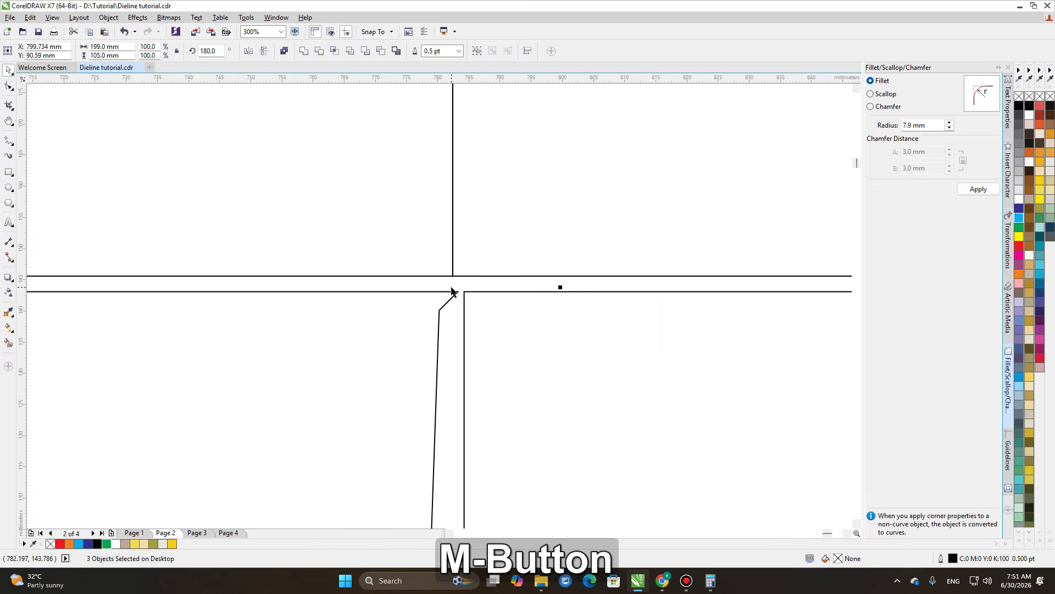
scroll(459, 290, "up", 3)
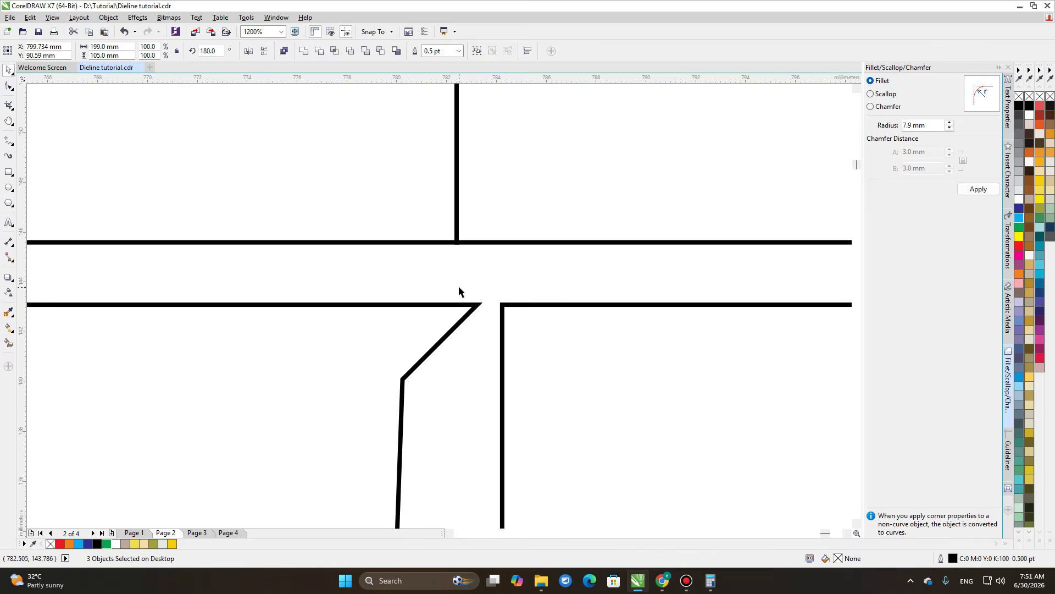
left_click(372, 32)
left_click(378, 92)
left_click_drag(527, 304, 479, 242)
Copy the lower dust flap beneath the rightmost side panel and centre it horizontally on that panel
scroll(477, 243, "down", 4)
left_click_drag(200, 379, 392, 169)
left_click_drag(311, 249, 622, 283)
left_click(604, 183, "shift")
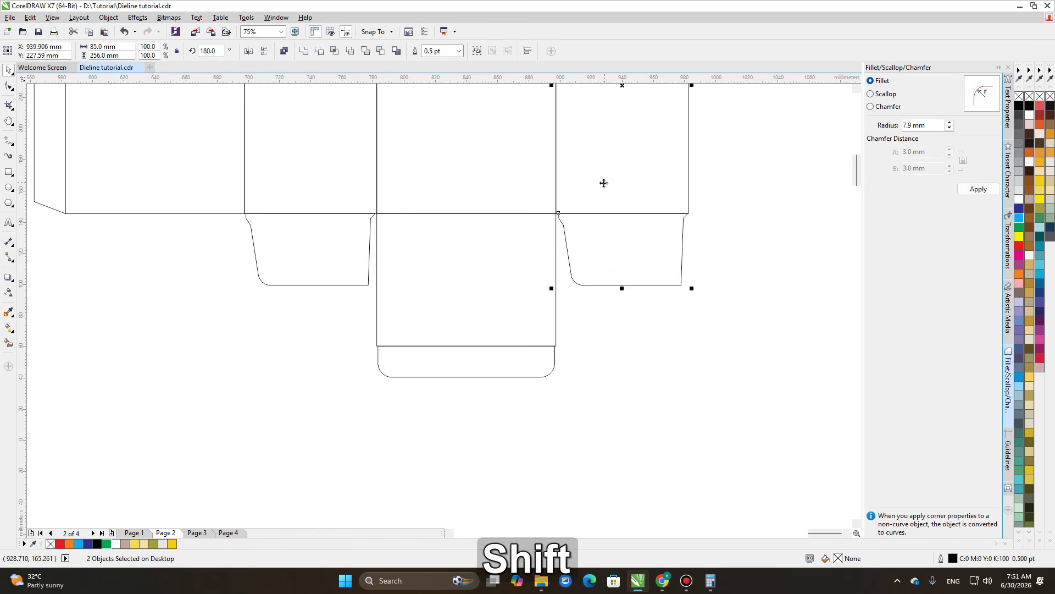
key("c")
left_click(725, 263)
Mirror the dust flap beneath the rightmost side panel horizontally
left_click(615, 240)
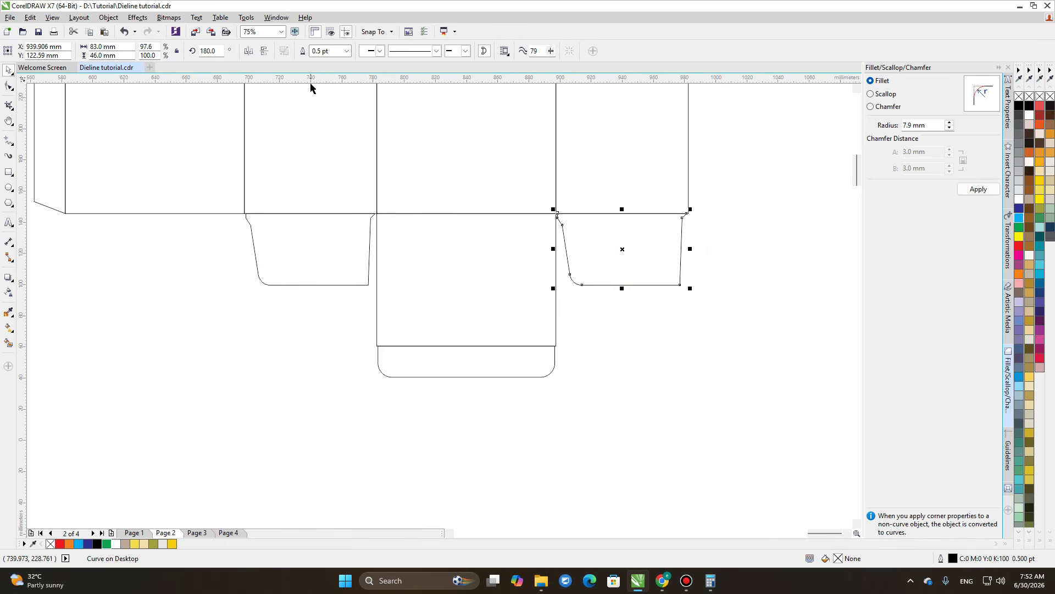
left_click(250, 51)
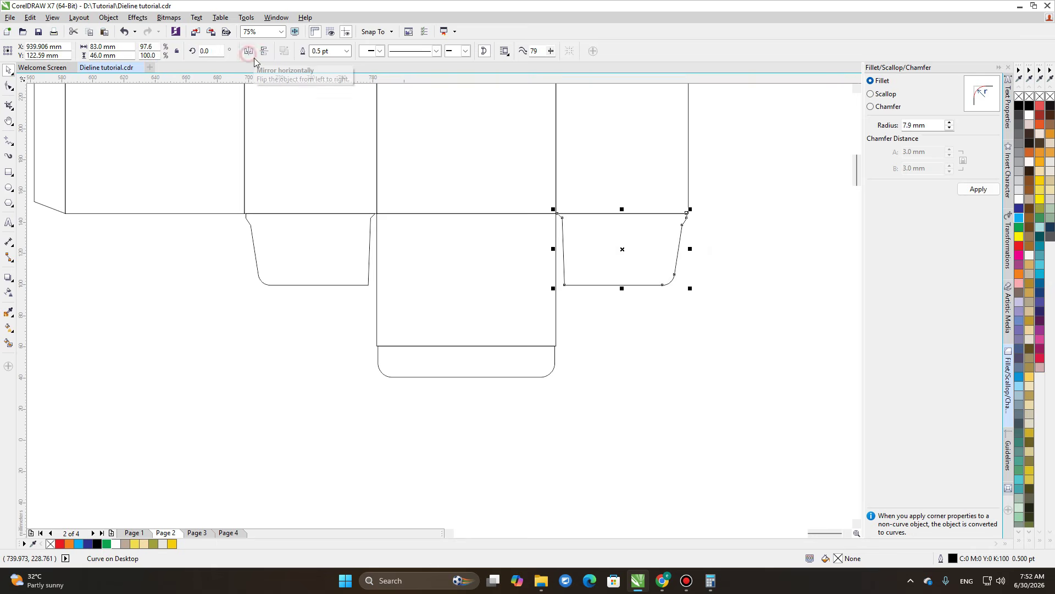
left_click(751, 267)
scroll(658, 242, "down", 3)
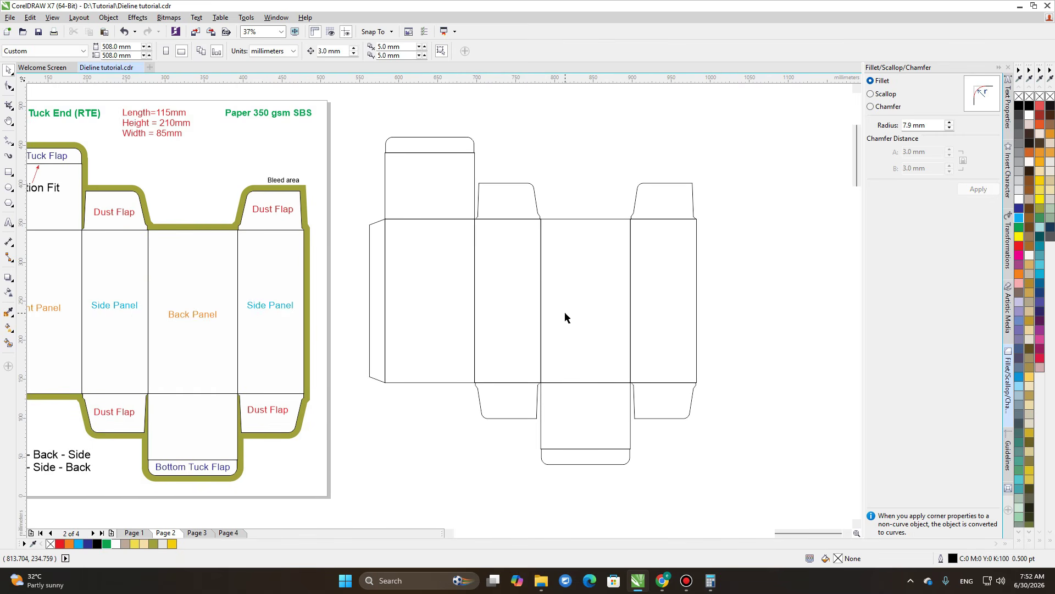
Select every panel and flap of the new dieline and group them
left_click_drag(353, 133, 751, 488)
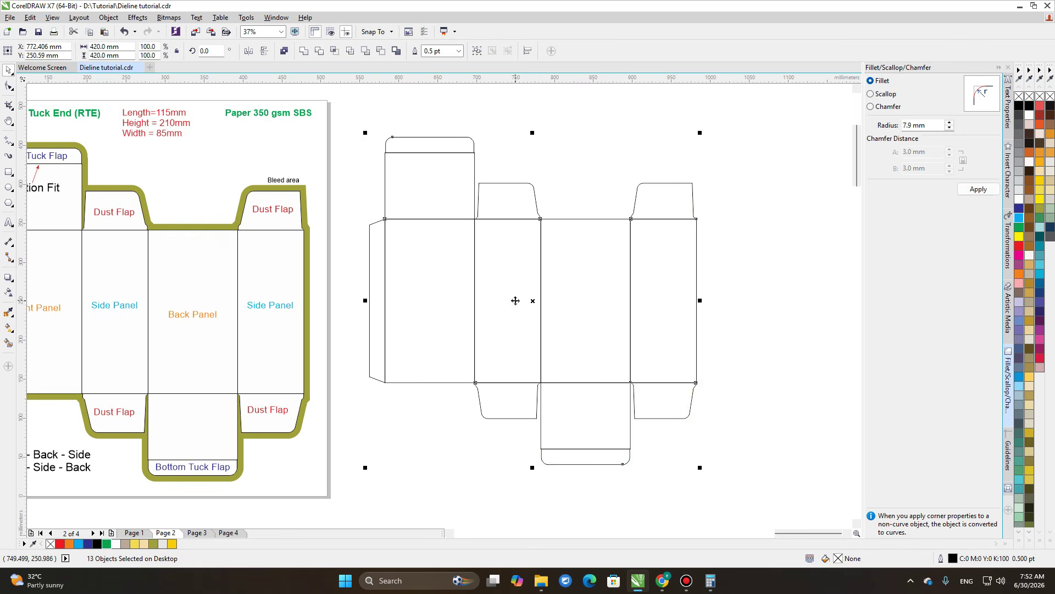
middle_click(515, 301)
left_click_drag(338, 147, 712, 514)
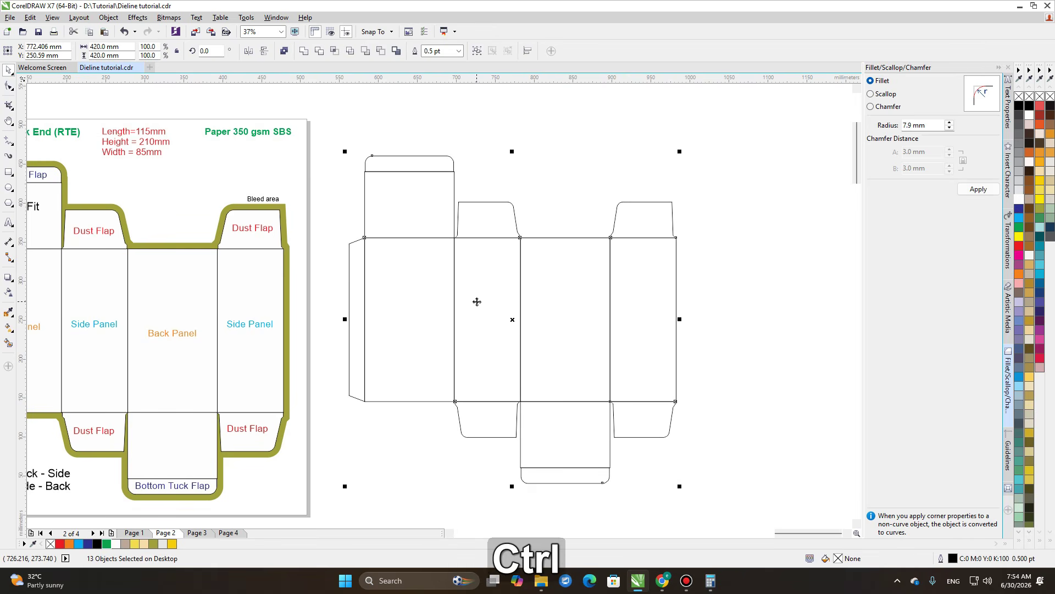
key("ctrl+g")
Add a one-step outside contour around the grouped dieline, offset about 6.6 mm
left_click(12, 280)
left_click(28, 287)
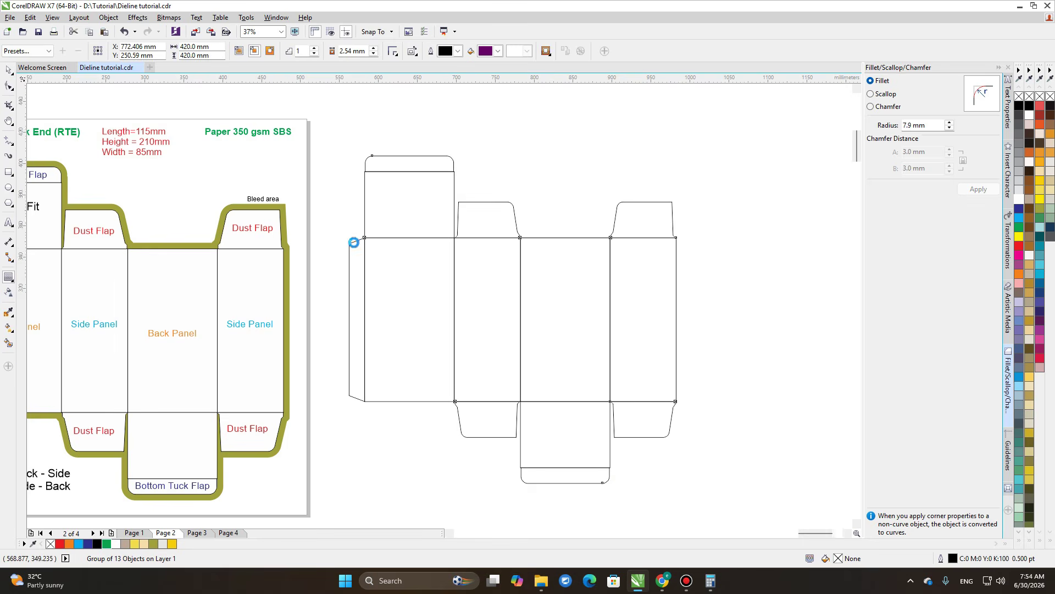
scroll(356, 246, "up", 2)
left_click_drag(356, 246, 334, 227)
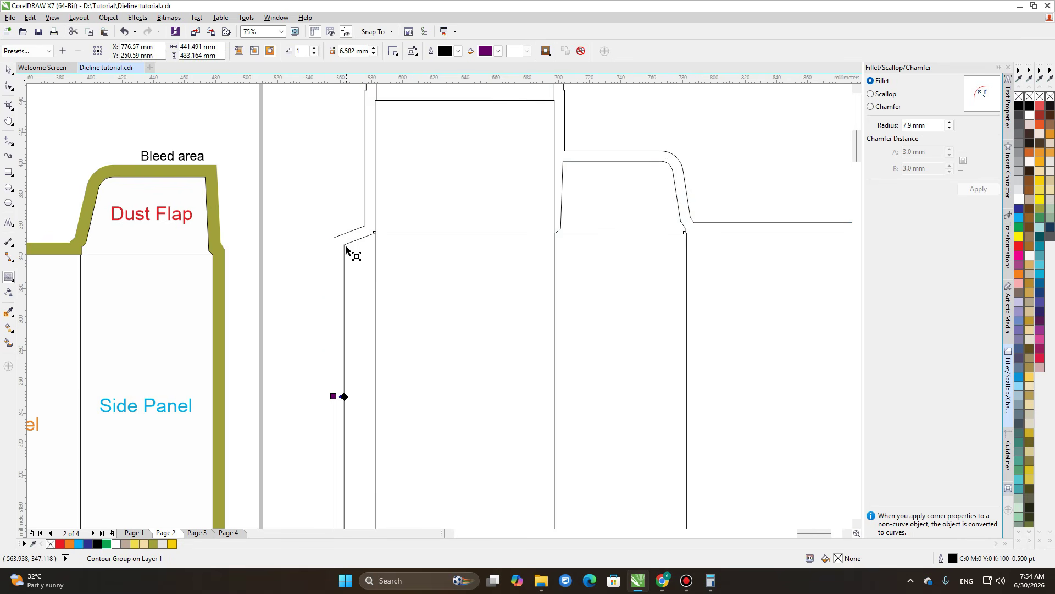
Set the dieline's contour offset to 8 mm
scroll(457, 187, "down", 2)
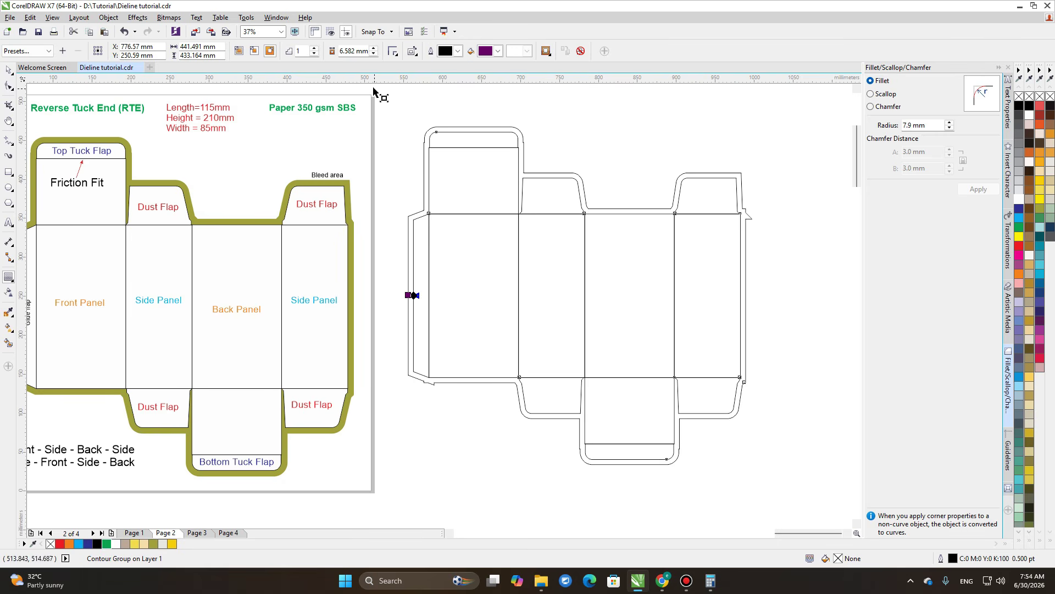
scroll(453, 153, "up", 1)
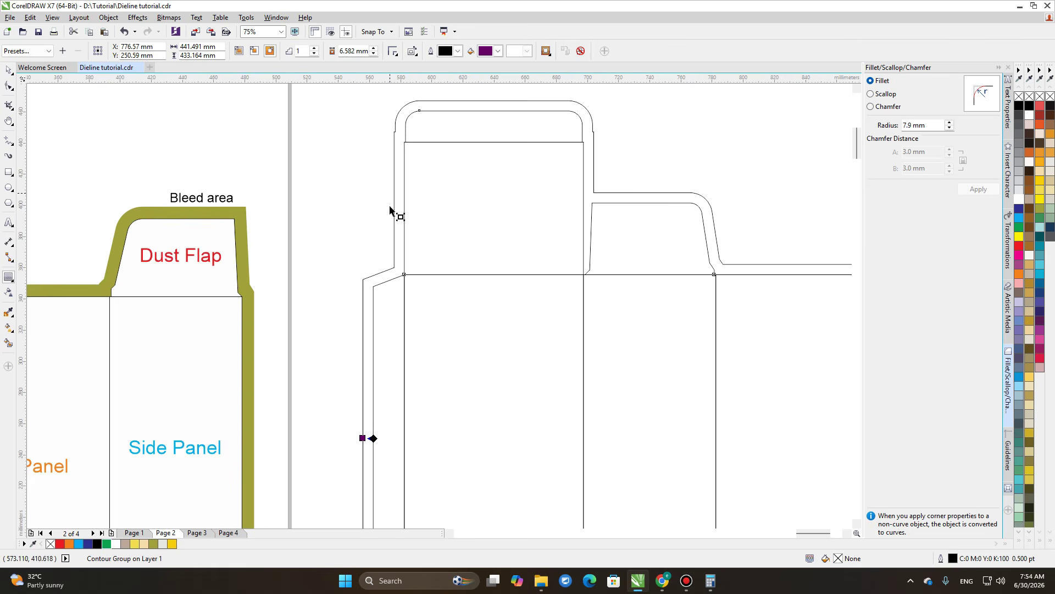
double_click(356, 51)
type("8")
key("Return")
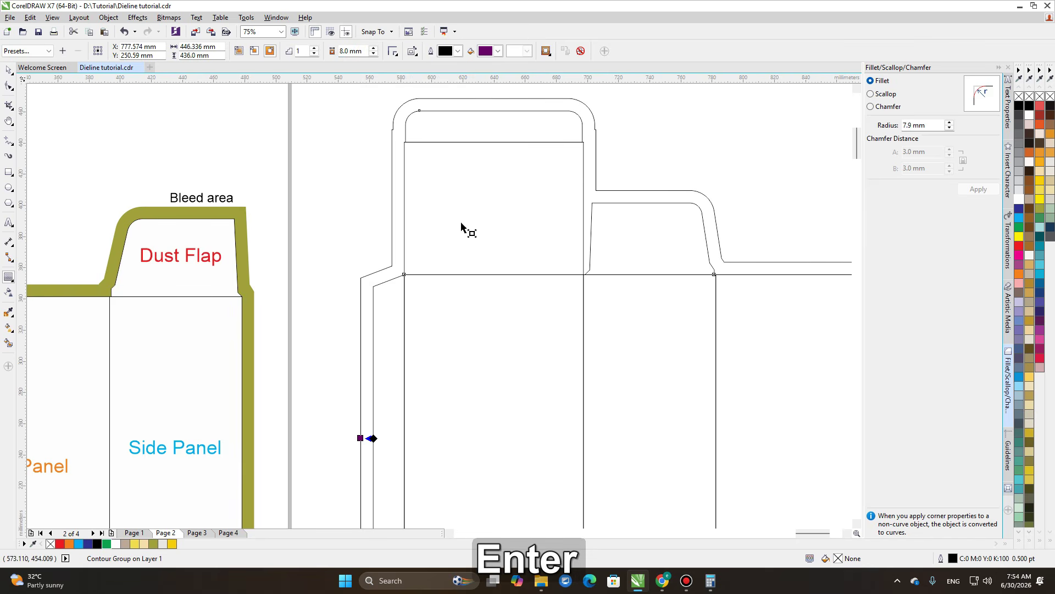
Examine the contour around the tuck flap, dust flaps and rightmost side panel for irregular corners
middle_click(515, 292)
scroll(482, 307, "down", 1)
middle_click(471, 303)
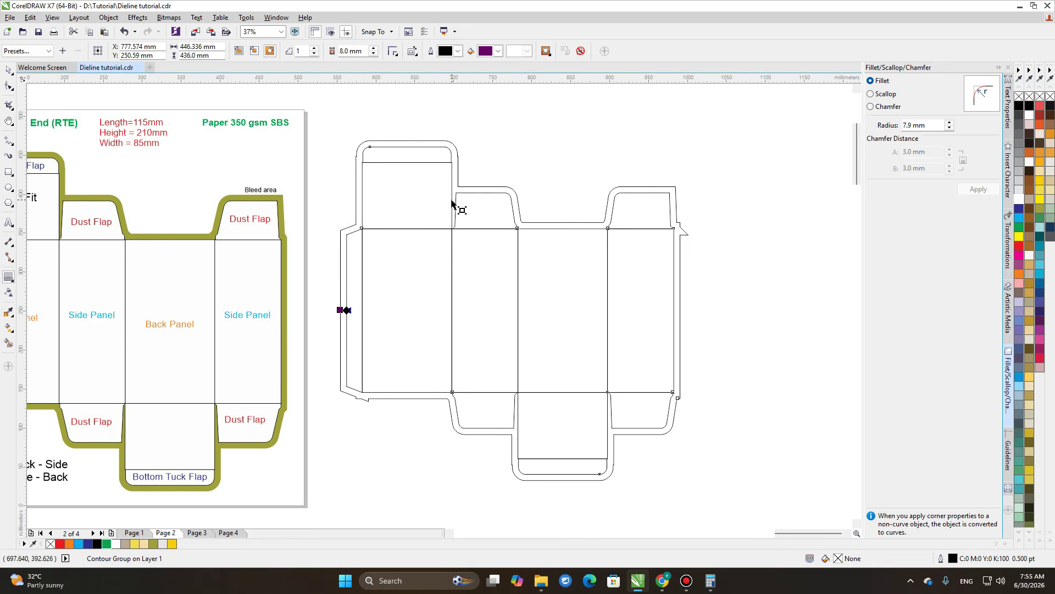
scroll(451, 205, "up", 1)
middle_click(492, 220)
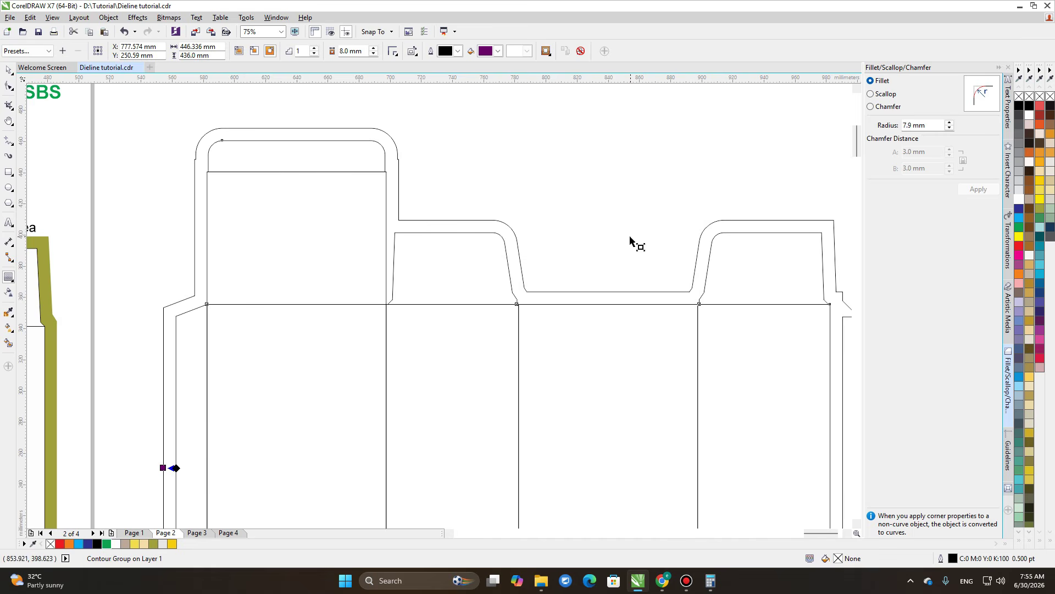
scroll(721, 297, "up", 1)
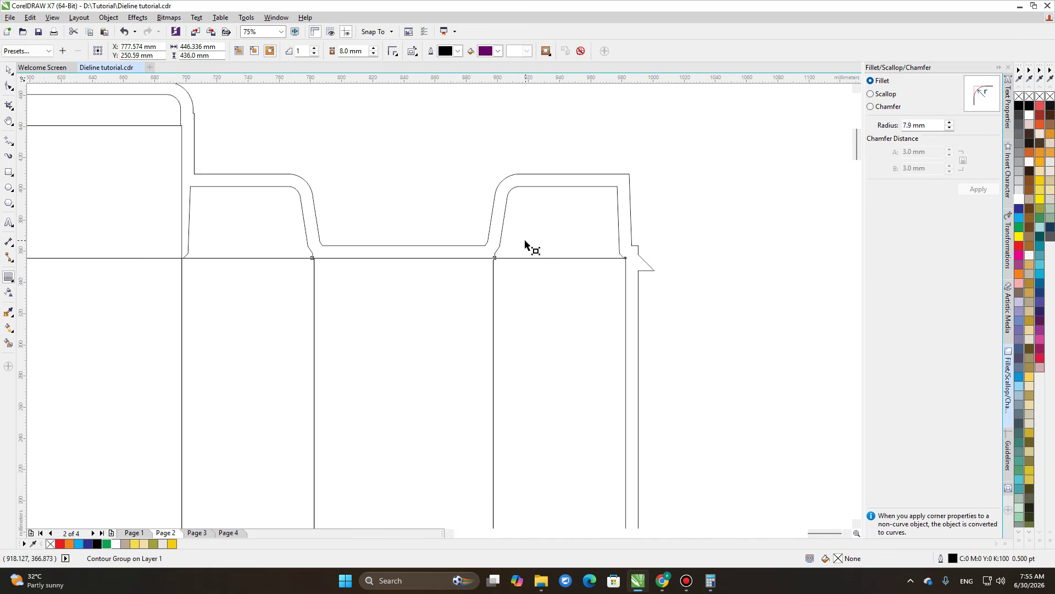
scroll(525, 238, "up", 1)
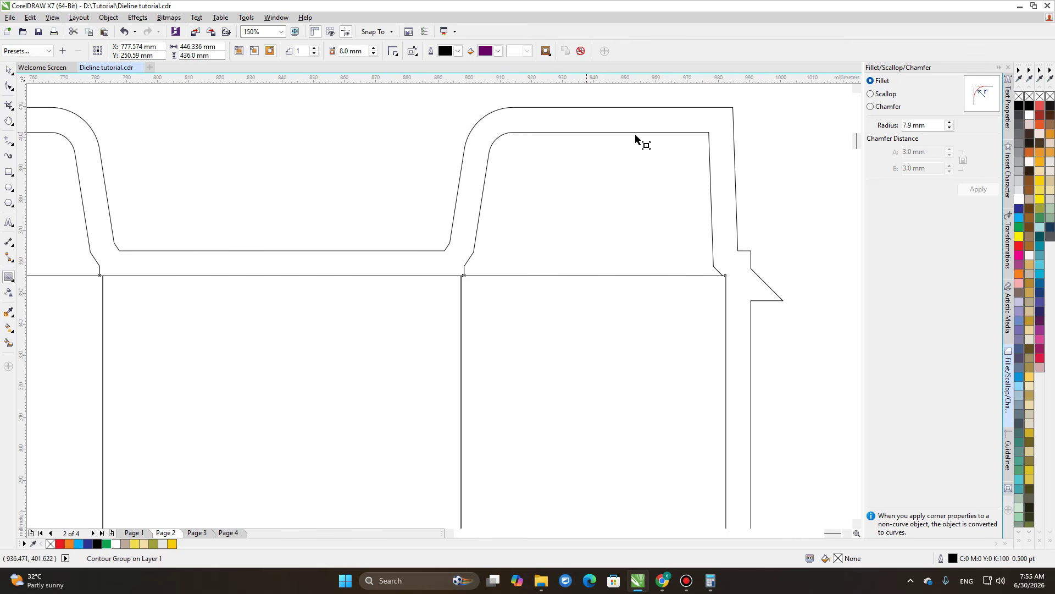
scroll(606, 318, "down", 4)
scroll(472, 184, "up", 2)
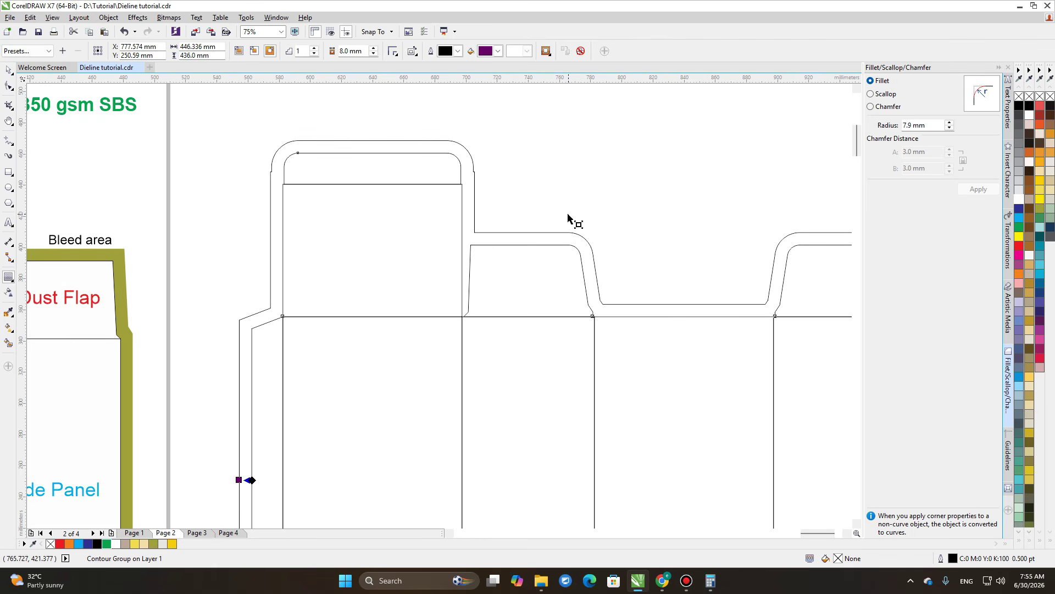
Break the contour apart from the grouped dieline so the bleed outline is a separate curve
left_click_drag(442, 272, 484, 219)
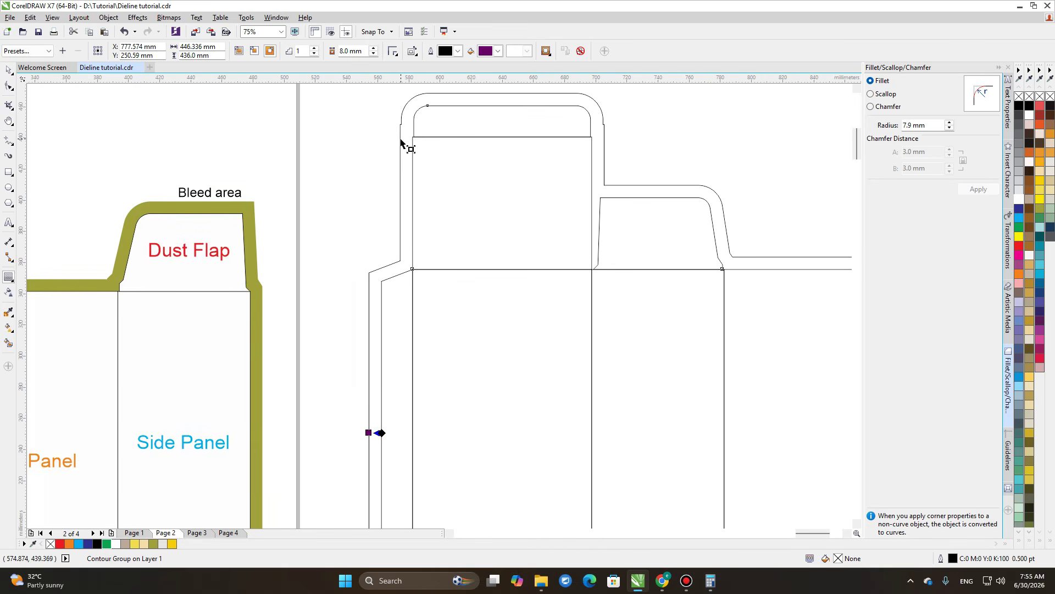
left_click_drag(401, 142, 384, 187)
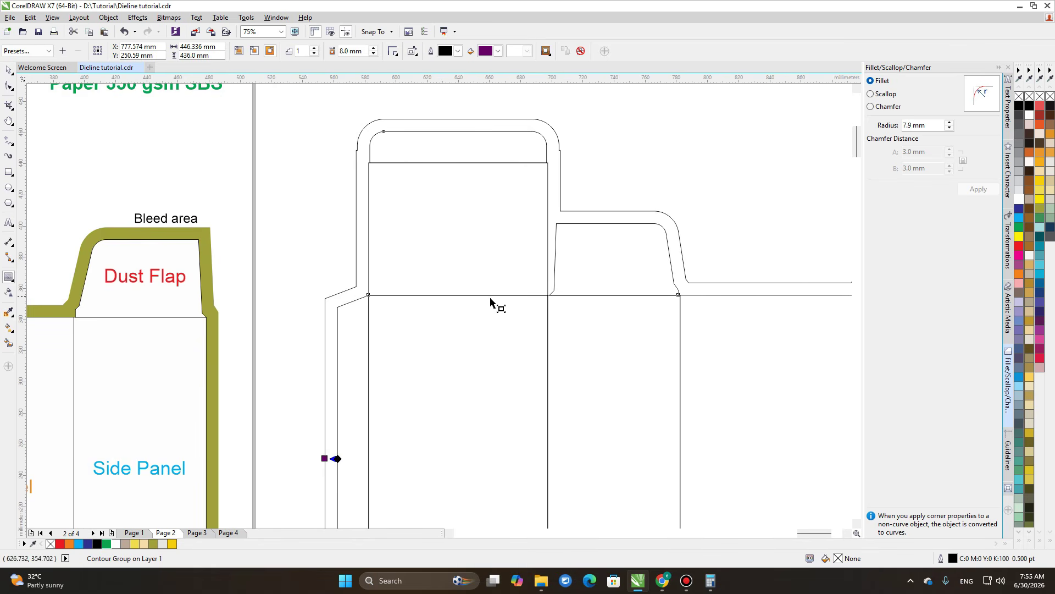
left_click_drag(430, 362, 384, 278)
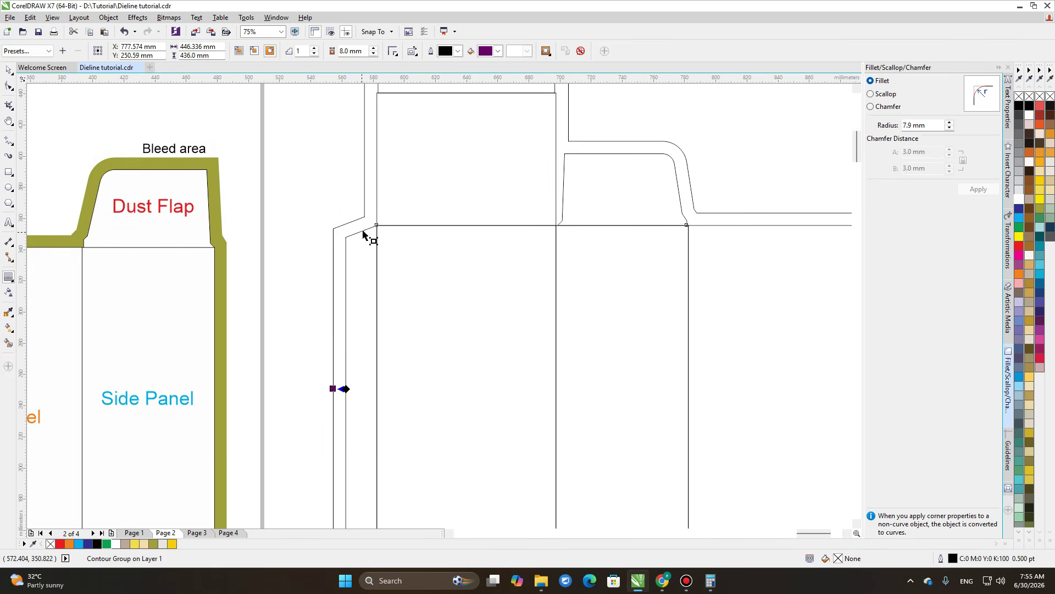
left_click_drag(480, 177, 256, 176)
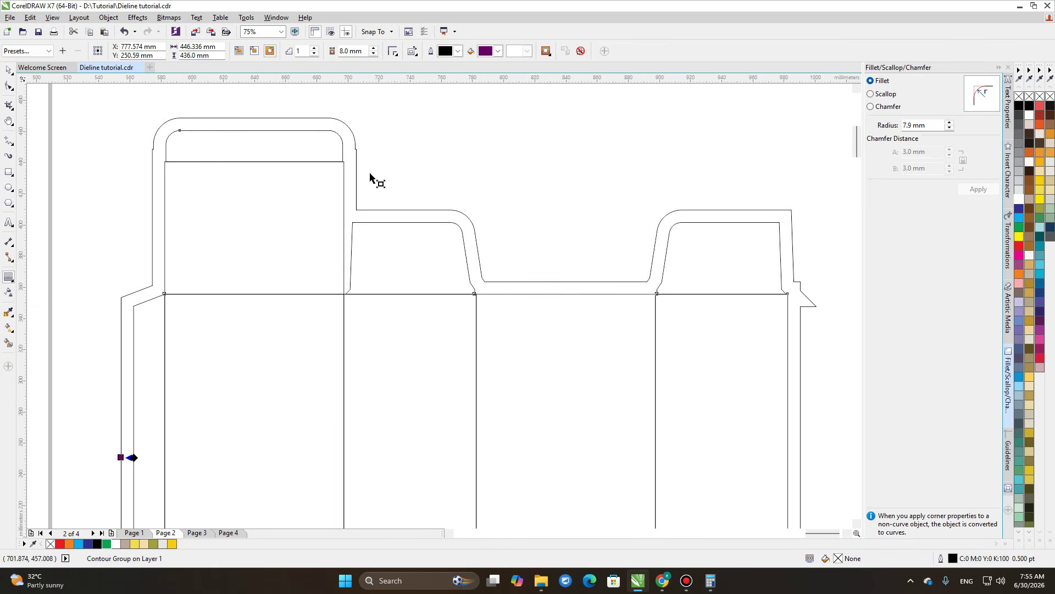
left_click_drag(438, 274, 447, 112)
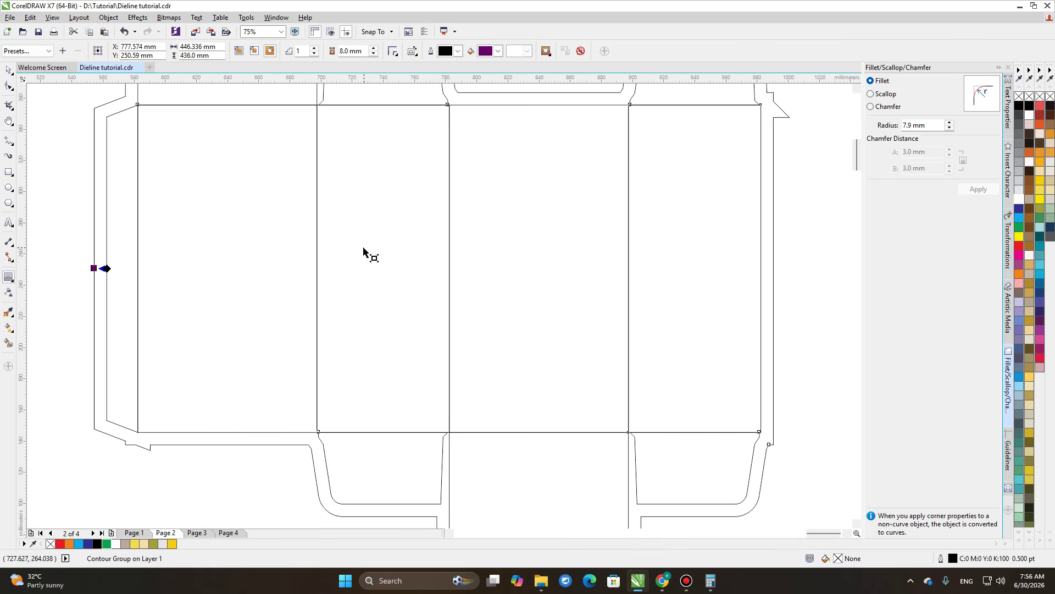
scroll(481, 354, "down", 1)
key("ctrl+k")
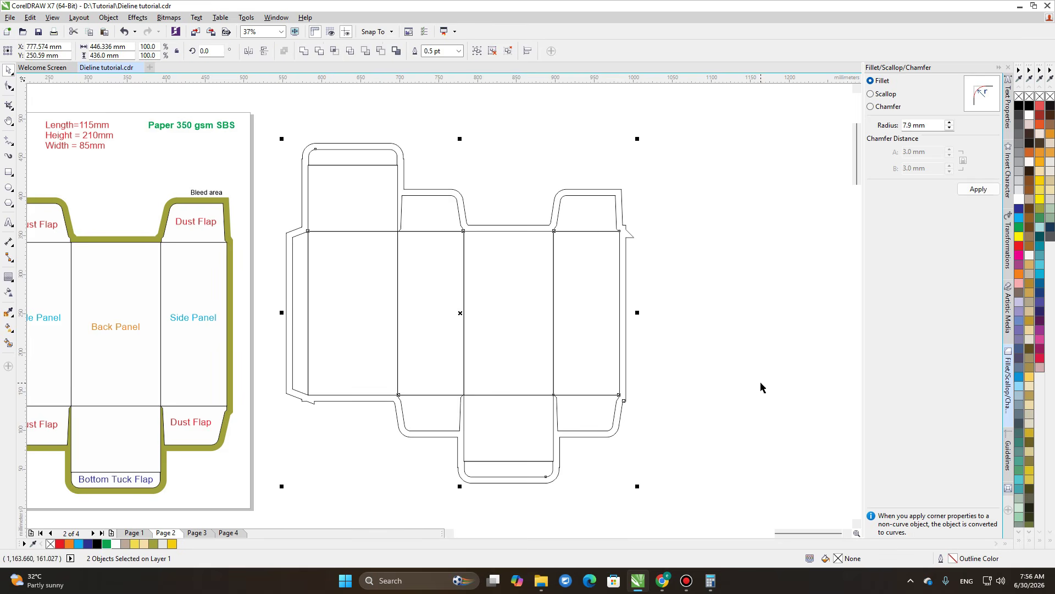
Select the dieline group on its own and fill its panels and flaps with white
left_click(761, 386)
left_click(334, 166)
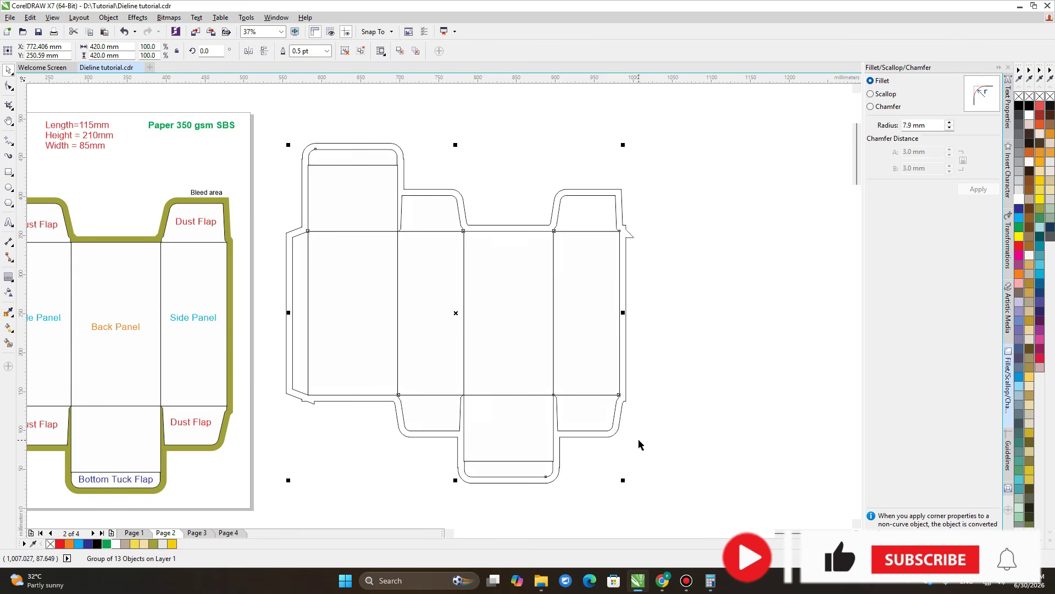
left_click_drag(700, 450, 699, 403)
left_click(698, 404)
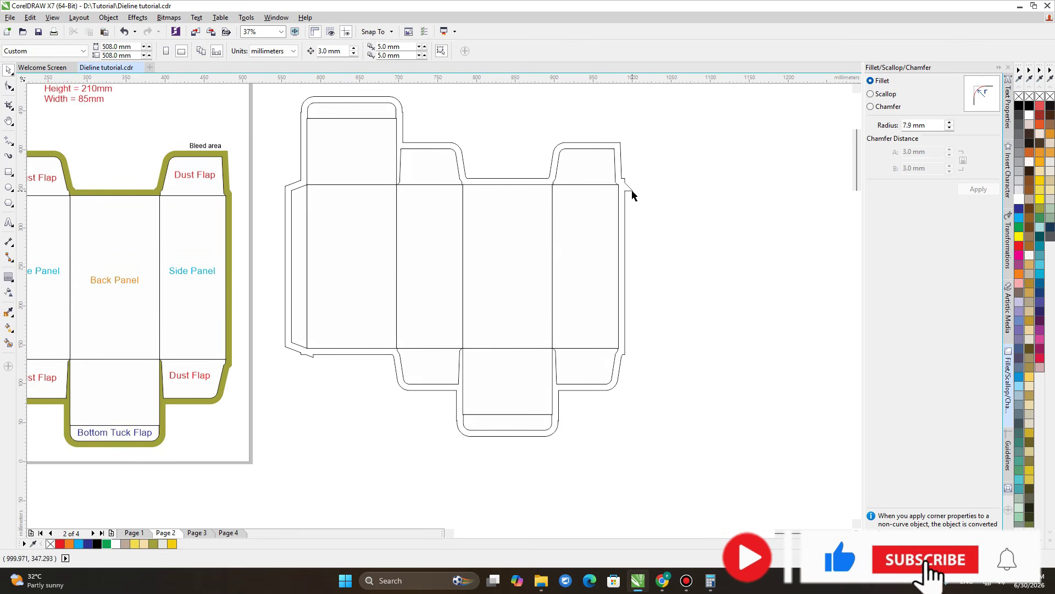
Delete the spike node and the extra corner node of the bleed outline beside the rightmost side panel's upper corner
left_click(624, 179)
scroll(626, 187, "up", 5)
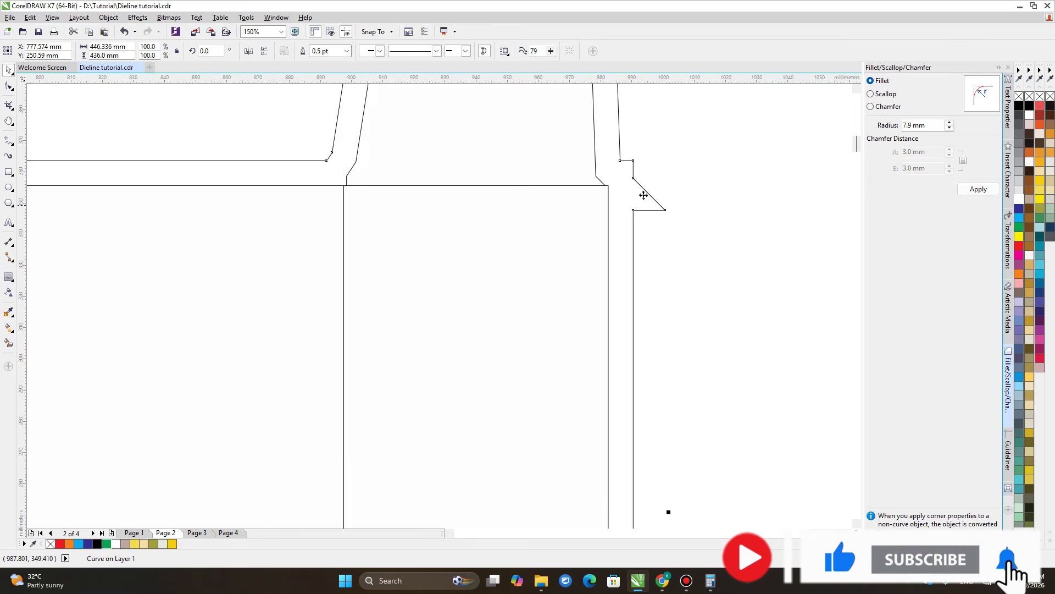
left_click(9, 86)
left_click(623, 259)
key("Delete")
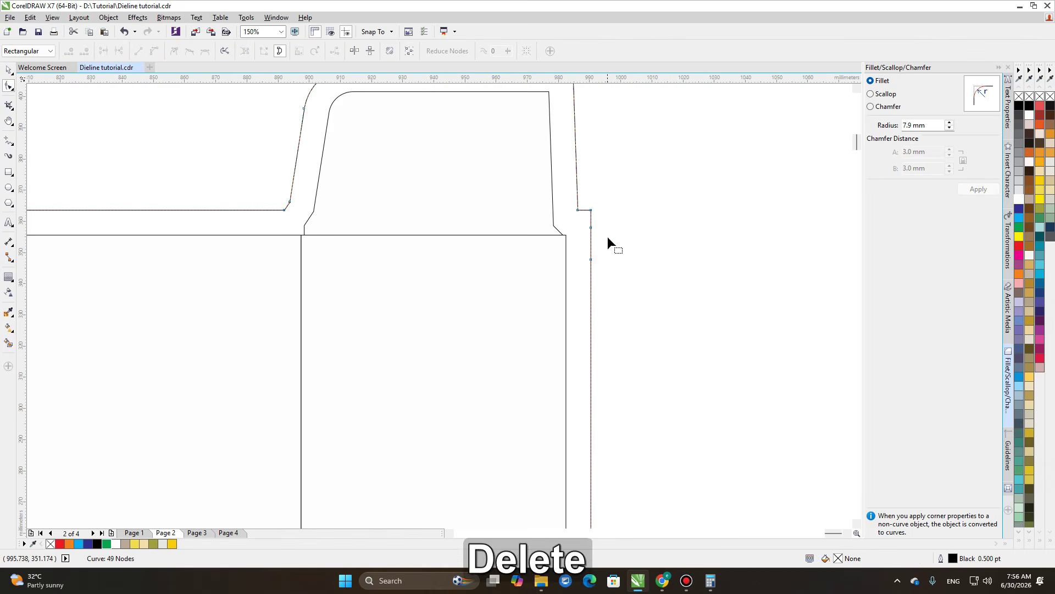
left_click(600, 205)
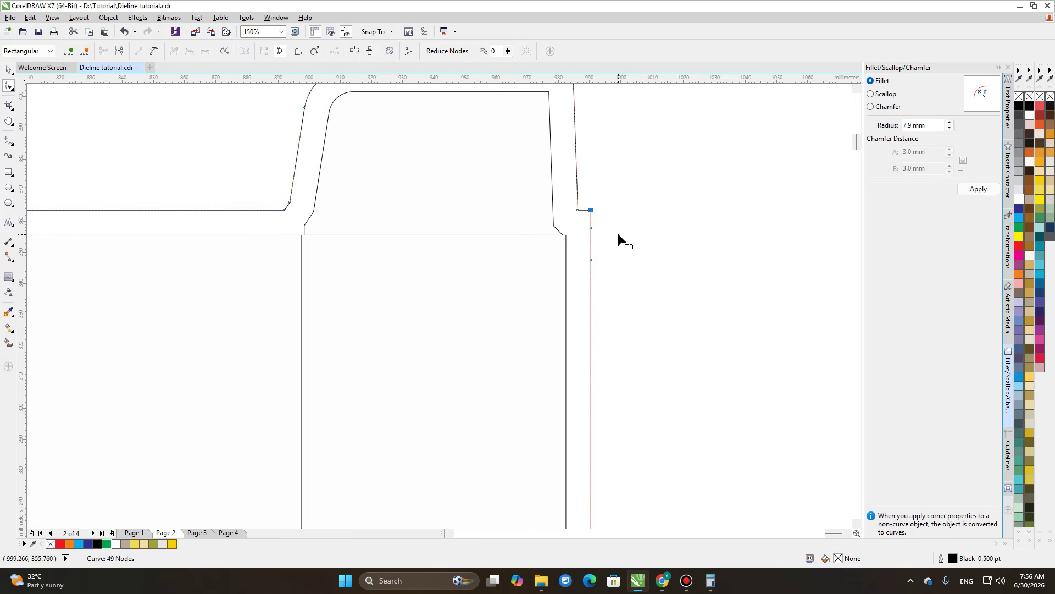
key("Delete")
Delete the surplus nodes of the bleed outline beside the rightmost side panel's lower corner, above the dust flap
scroll(605, 297, "down", 4)
middle_click(620, 315)
scroll(643, 337, "up", 5)
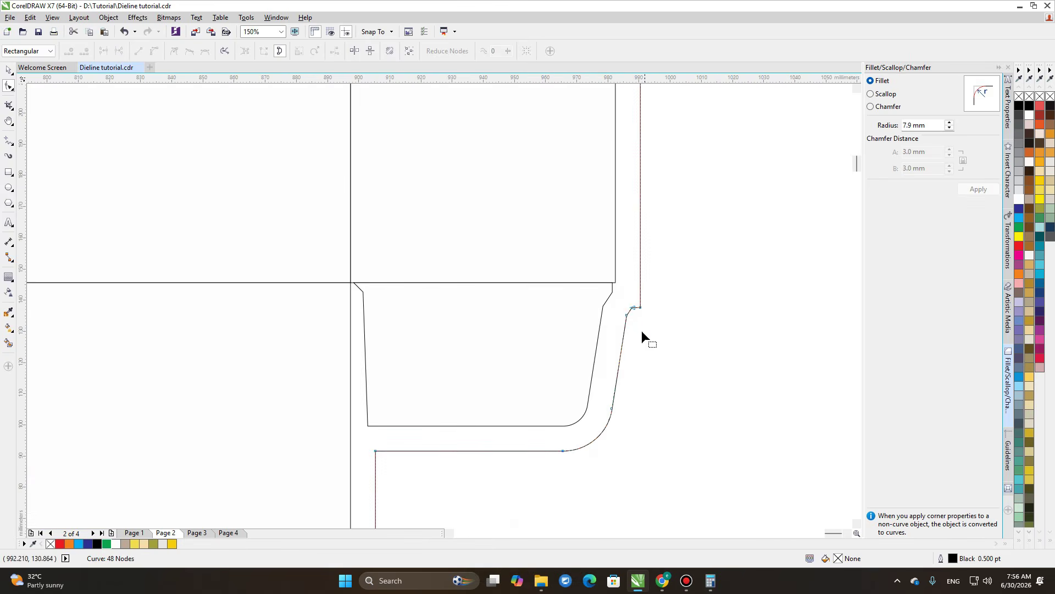
left_click_drag(635, 302, 631, 306)
key("Delete")
Delete the stray nodes forming the notch in the bleed outline below the glue flap's lower corner
scroll(627, 341, "down", 1)
scroll(625, 358, "down", 2)
middle_click(264, 384)
scroll(330, 341, "up", 3)
left_click_drag(385, 283, 407, 307)
key("Delete")
scroll(537, 319, "down", 7)
middle_click(440, 287)
key("space")
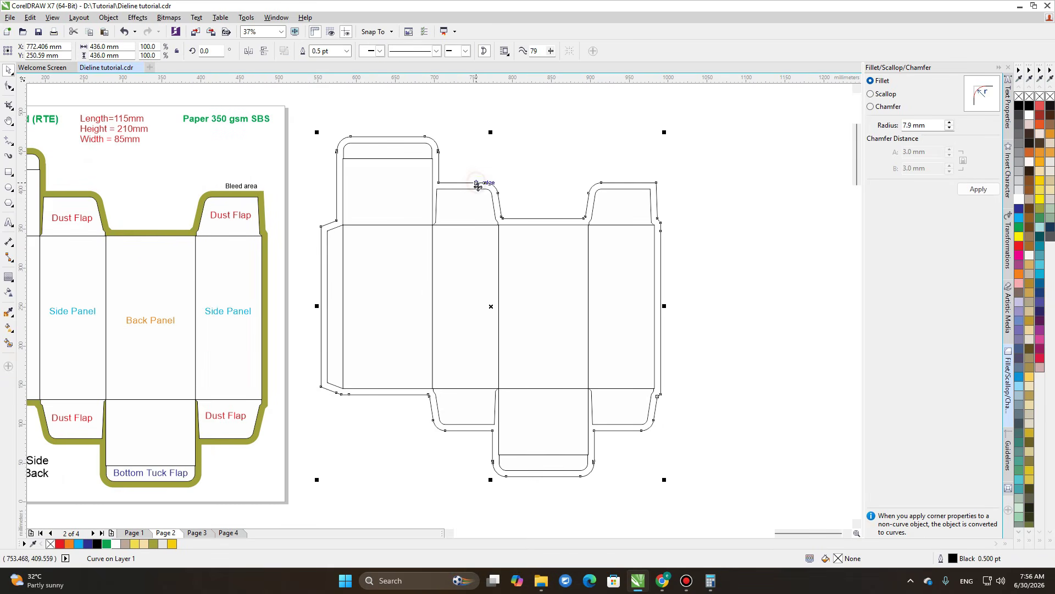
Try yellow as the bleed outline's fill, settle on green and remove its outline stroke
left_click(134, 543)
scroll(408, 170, "up", 2)
left_click_drag(494, 184, 525, 233)
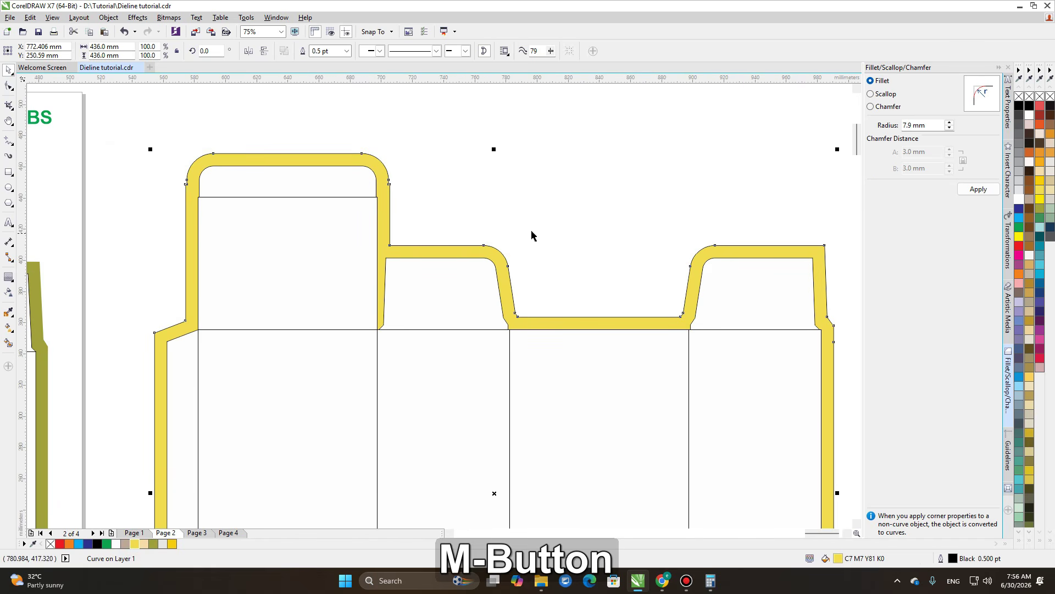
right_click(1019, 97)
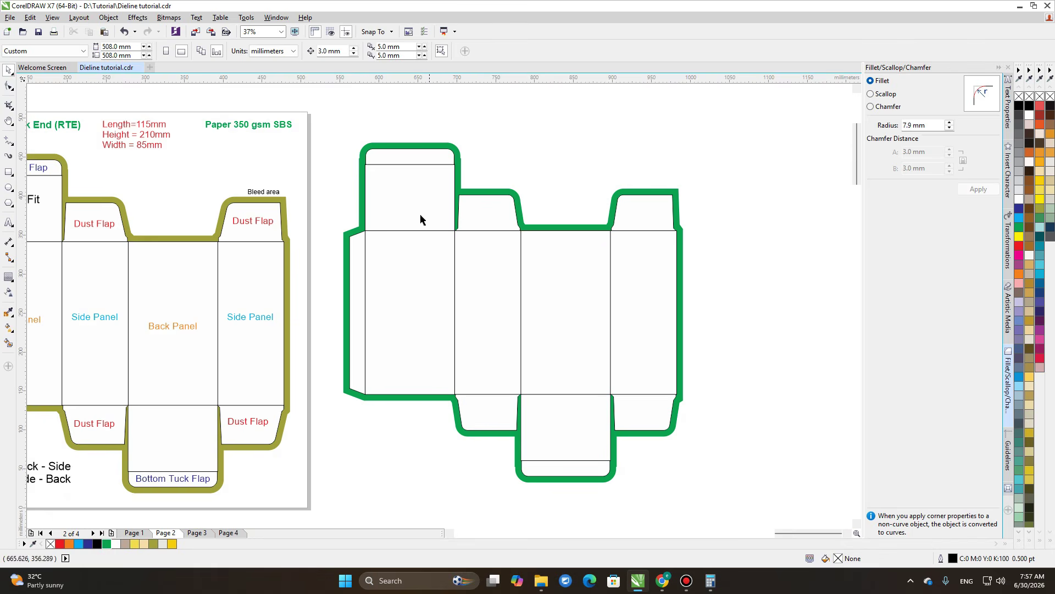
Examine the green bleed around the tuck flap, dust flaps and glue flap, and compare the dieline with the labelled reference
scroll(410, 200, "up", 2)
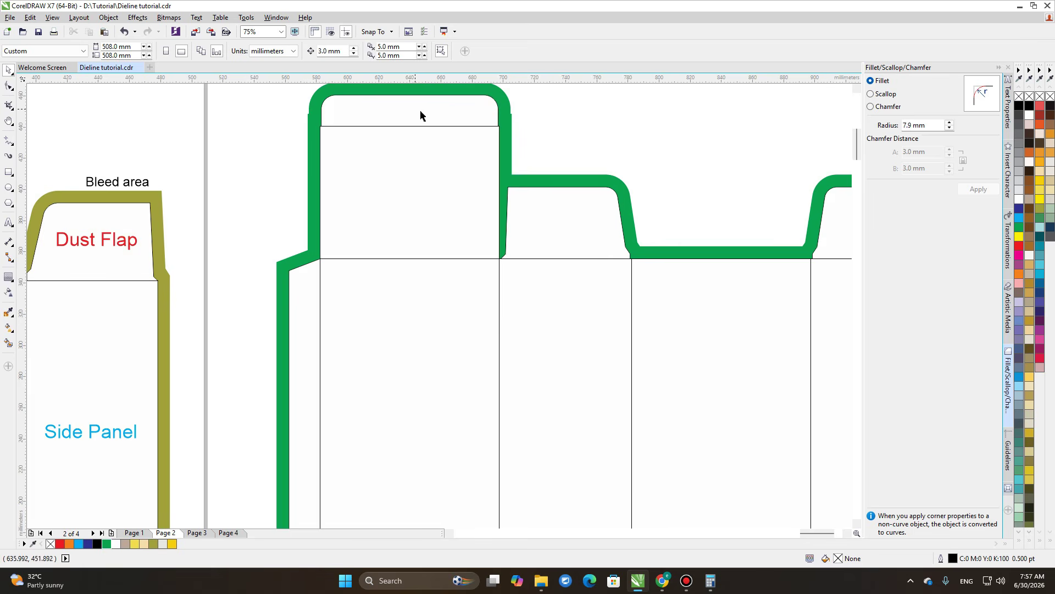
middle_click(429, 282)
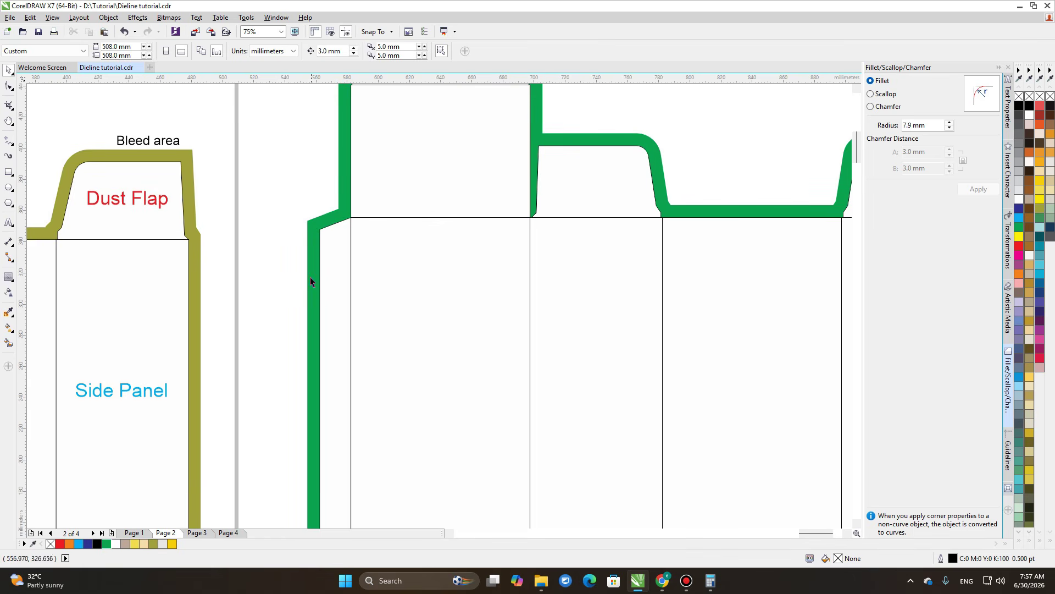
middle_click(317, 375)
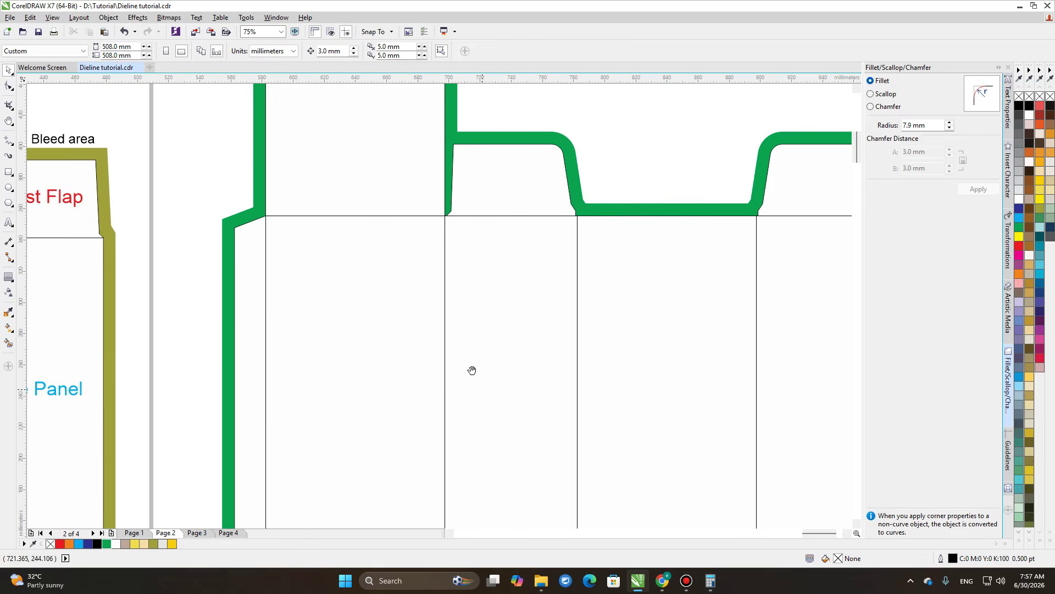
scroll(473, 370, "down", 2)
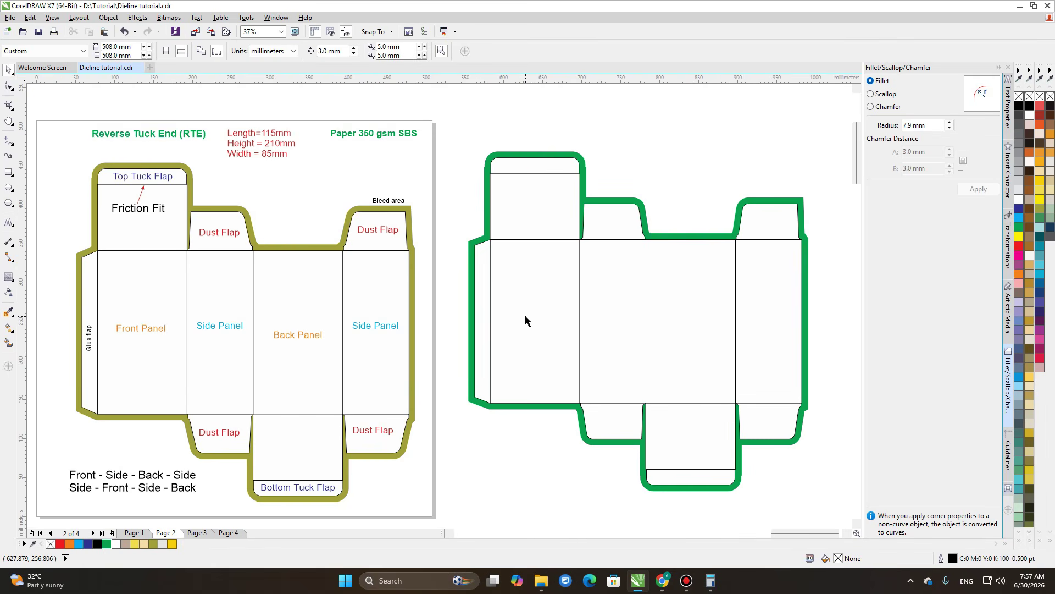
middle_click(494, 389)
middle_click(203, 345)
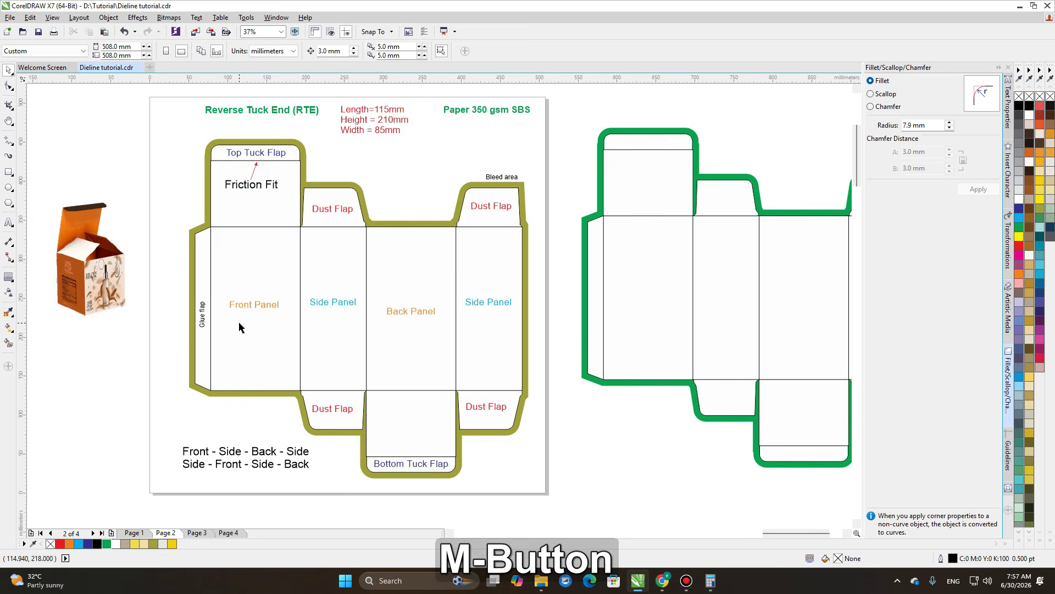
Review the tuck end box types and closures on page 1 and the slit lock dieline on page 3
key("Page_Up")
scroll(310, 425, "up", 2)
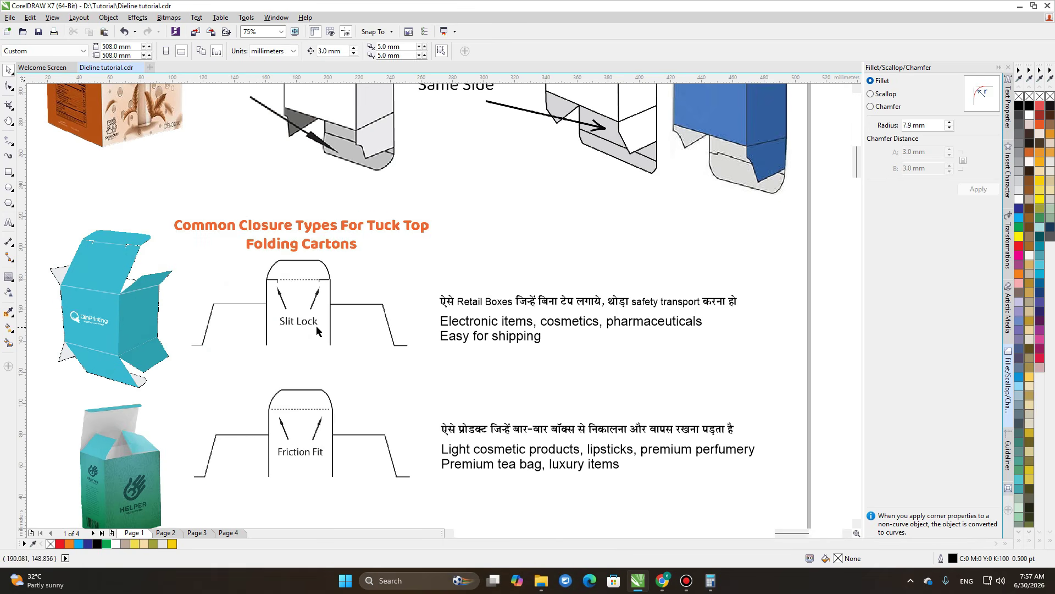
scroll(318, 325, "down", 2)
middle_click(448, 357)
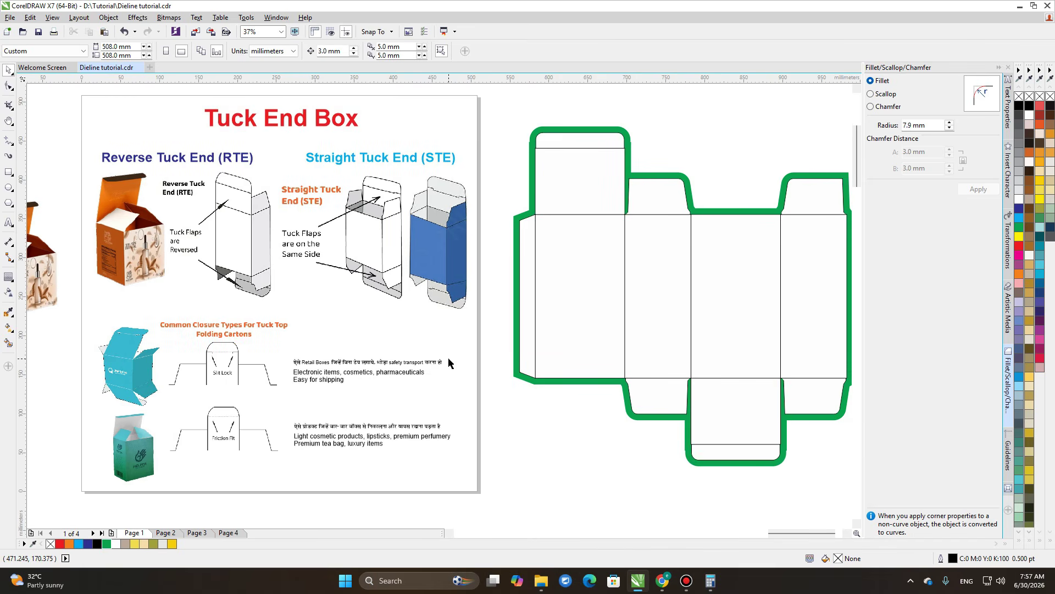
scroll(420, 204, "up", 2)
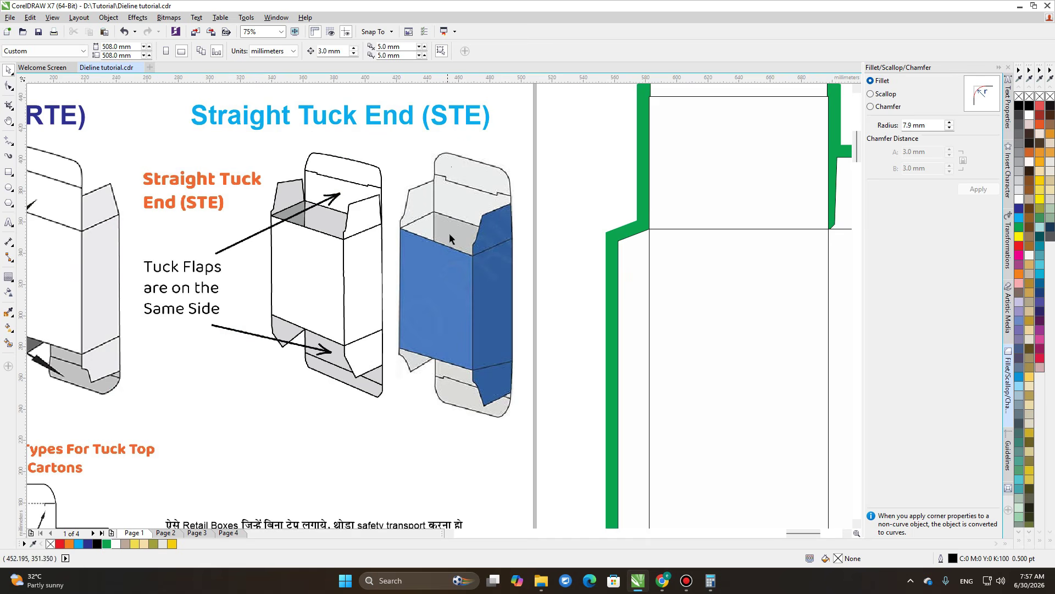
middle_click(371, 431)
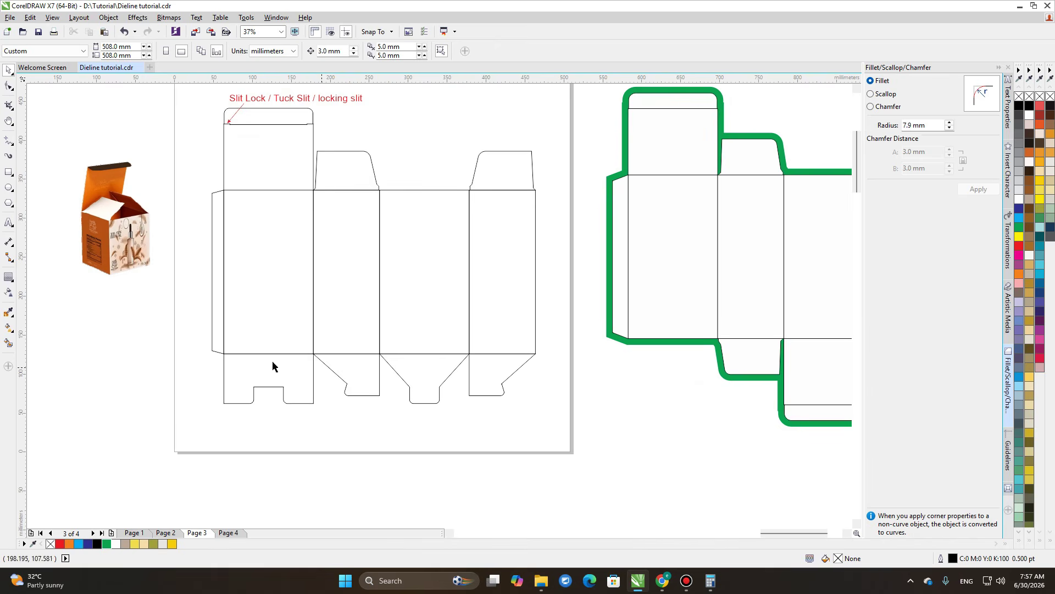
left_click_drag(559, 392, 428, 411)
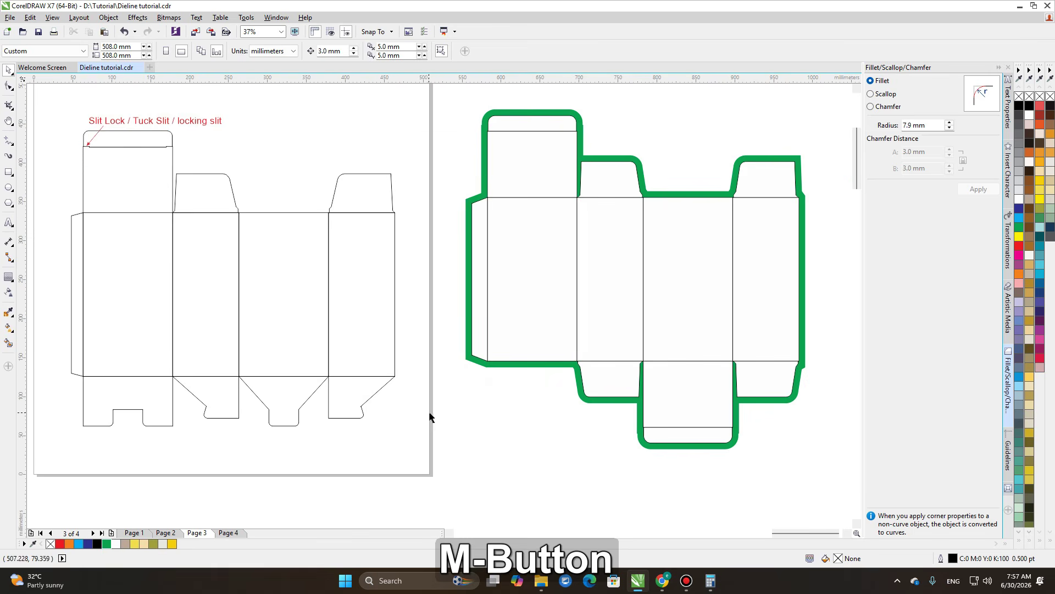